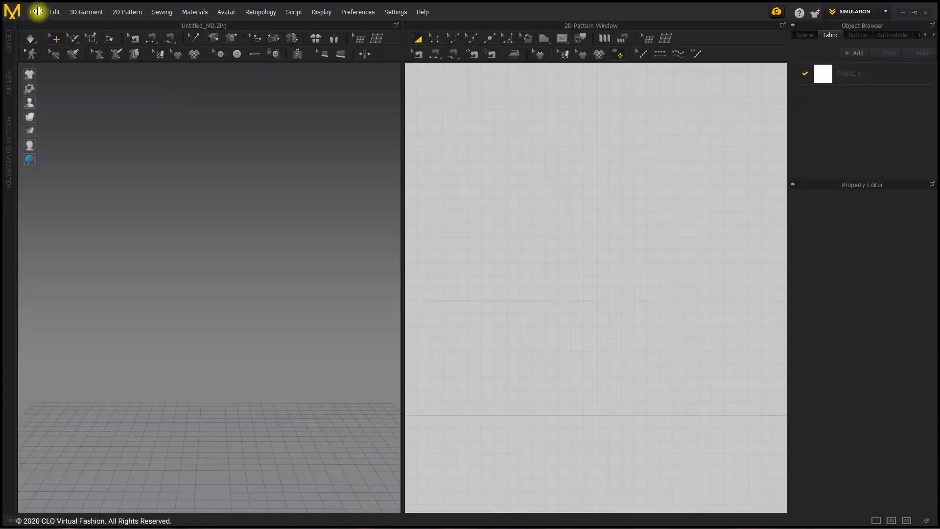
# - Open the garment file "womens shirt" from the Blocks folder
pyautogui.click(37, 12)
pyautogui.moveTo(42, 40)
pyautogui.click(168, 52)
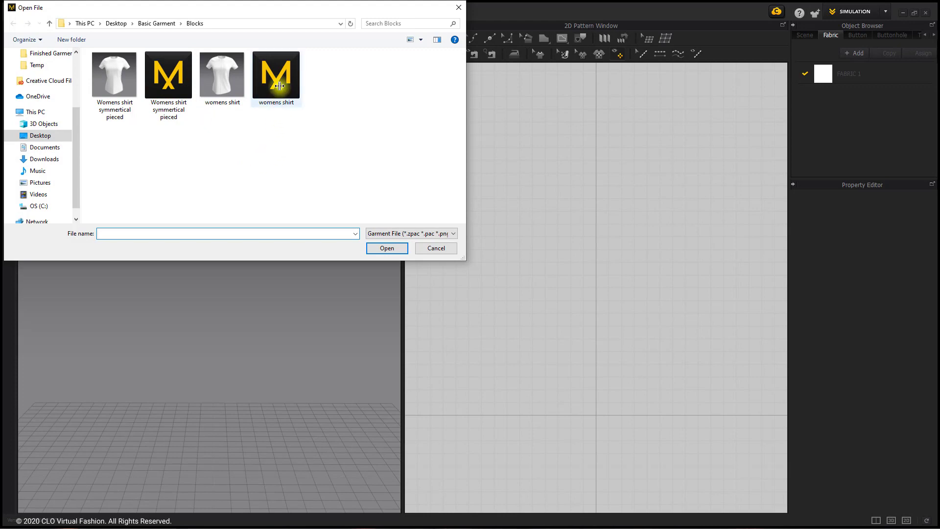
pyautogui.click(279, 78)
pyautogui.click(386, 248)
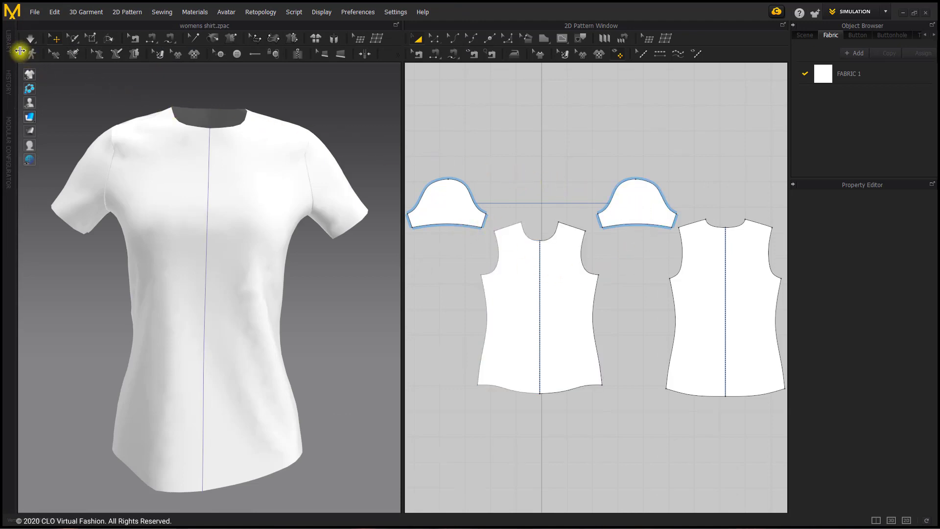
# - Load the Female_B_V3 avatar from the library together with its pose and size
pyautogui.click(8, 43)
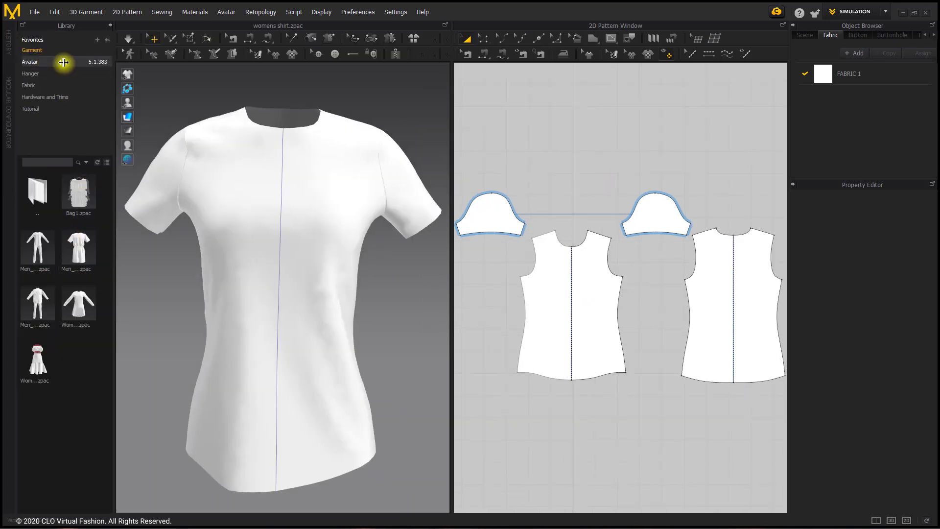
pyautogui.click(63, 61)
pyautogui.doubleClick(44, 262)
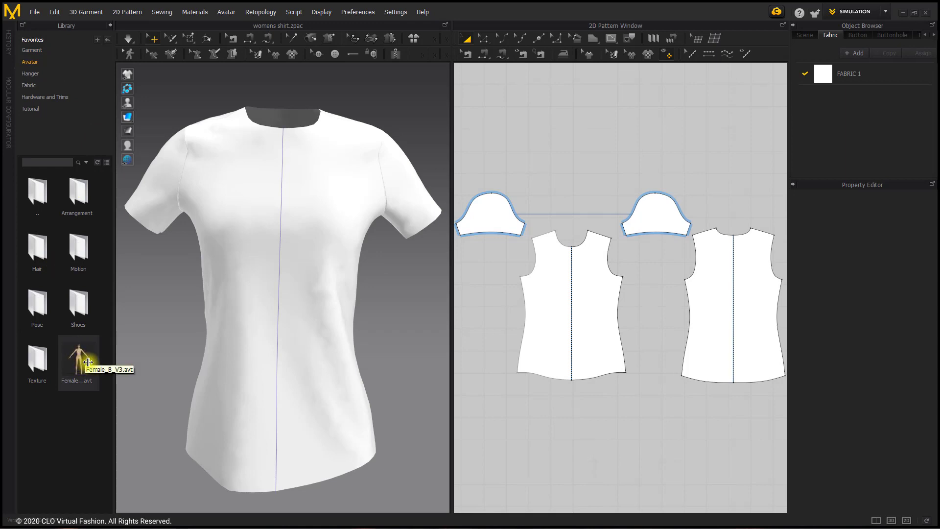
pyautogui.doubleClick(88, 362)
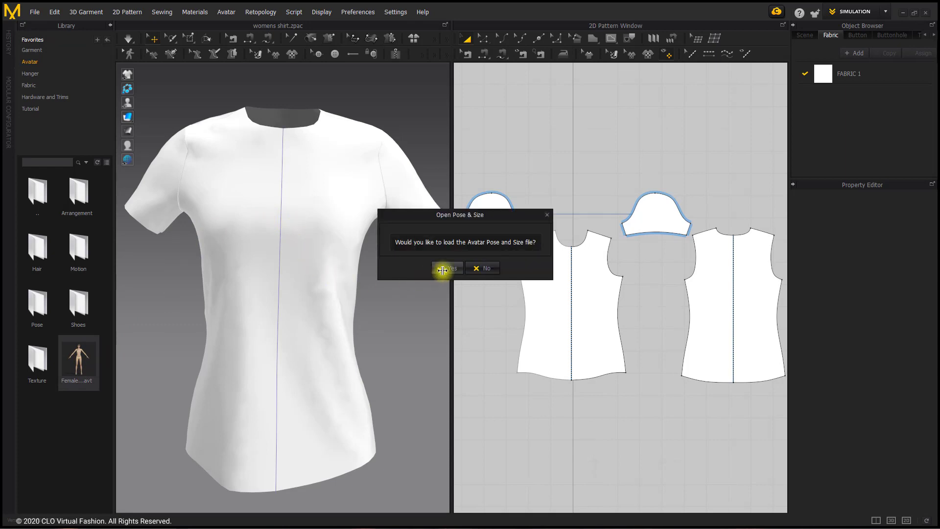
pyautogui.click(444, 268)
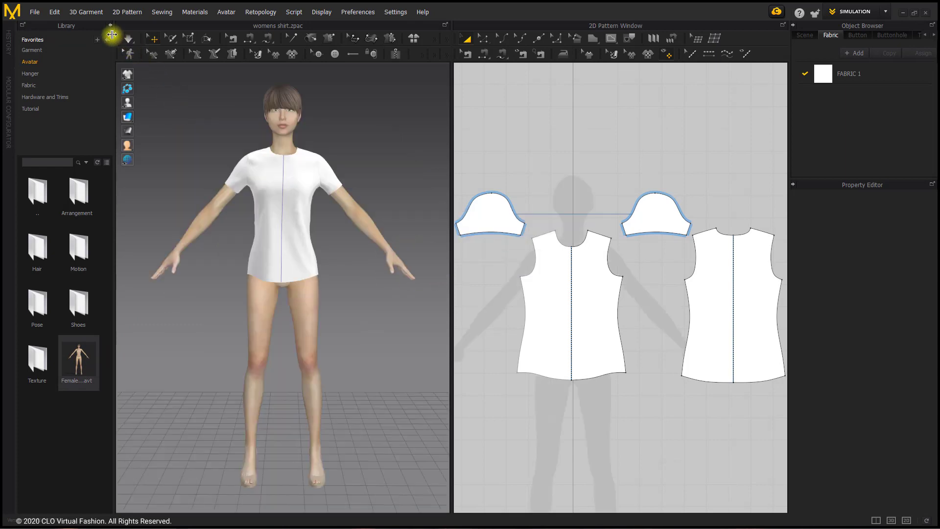
pyautogui.click(109, 26)
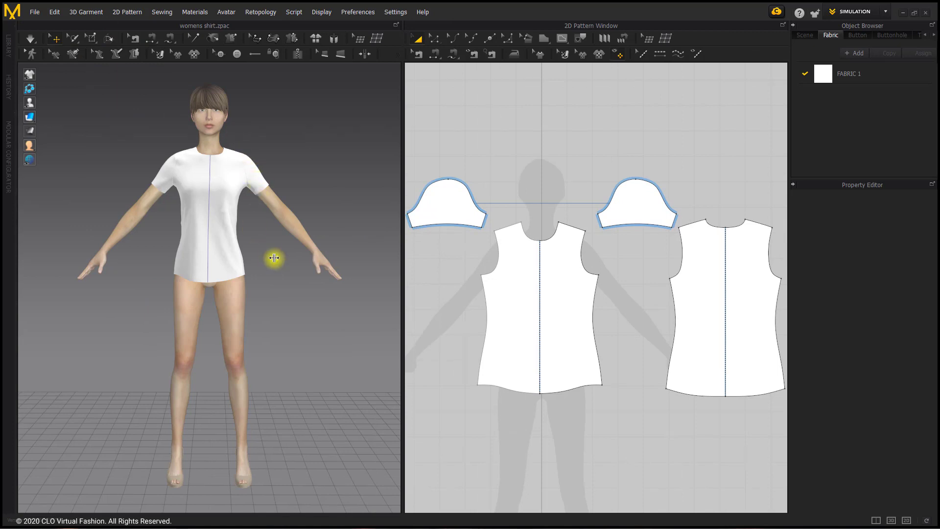
# - Remove the vertical centre lines from the front and back body of the 3D shirt
pyautogui.scroll(5, 264, 233)
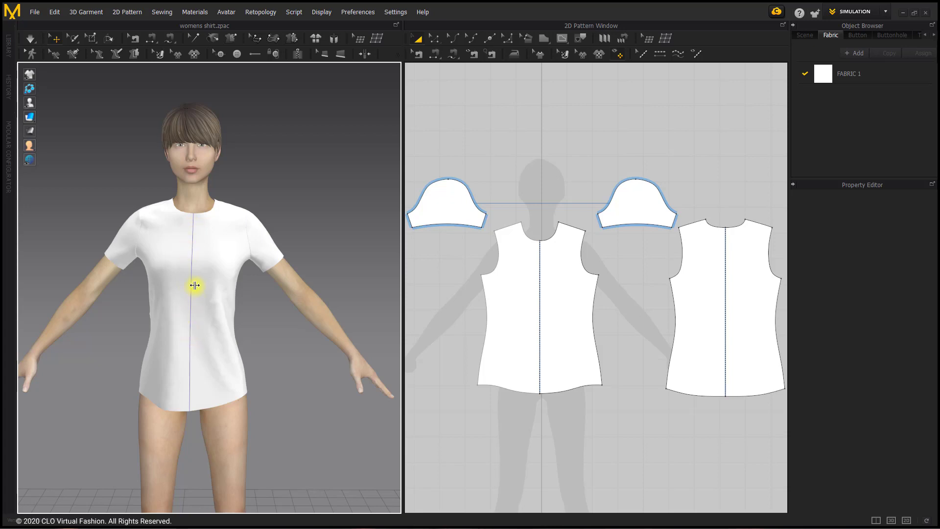
pyautogui.moveTo(257, 263)
pyautogui.mouseDown(button='right')
pyautogui.moveTo(138, 260)
pyautogui.moveTo(257, 261)
pyautogui.mouseUp(button='right')
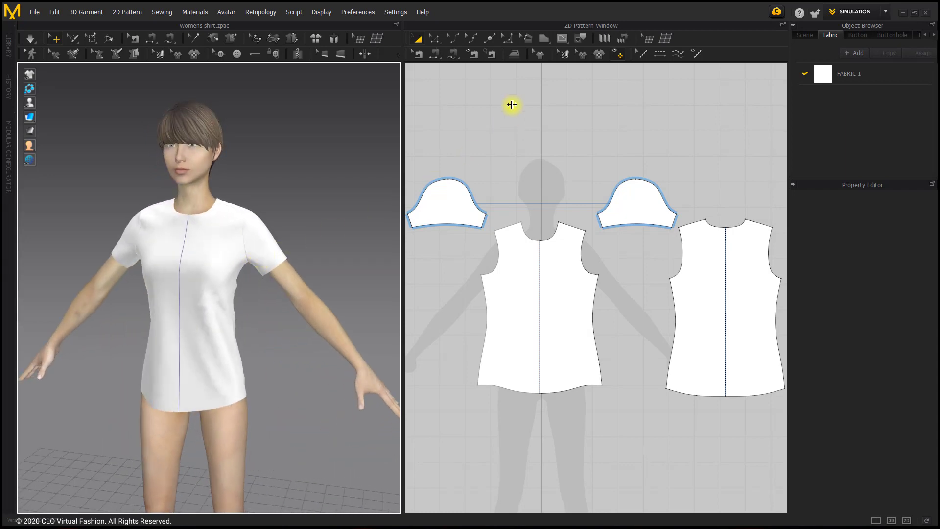
pyautogui.click(579, 38)
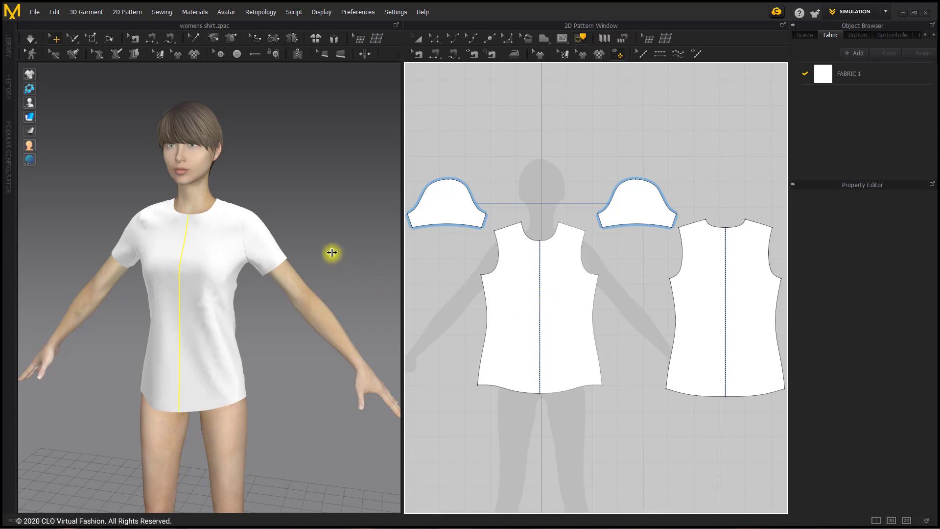
pyautogui.moveTo(332, 252); pyautogui.dragTo(150, 245, button='right')
pyautogui.click(725, 276)
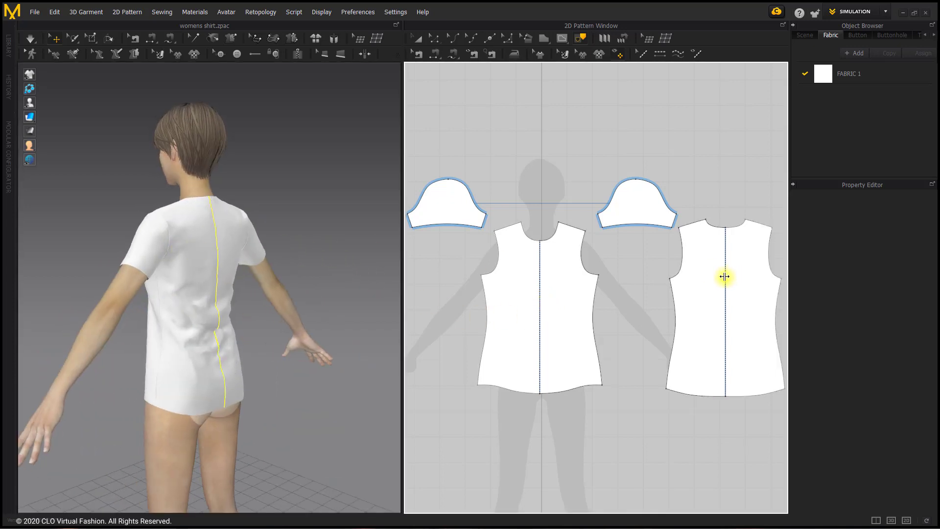
pyautogui.moveTo(206, 266); pyautogui.dragTo(319, 260, button='right')
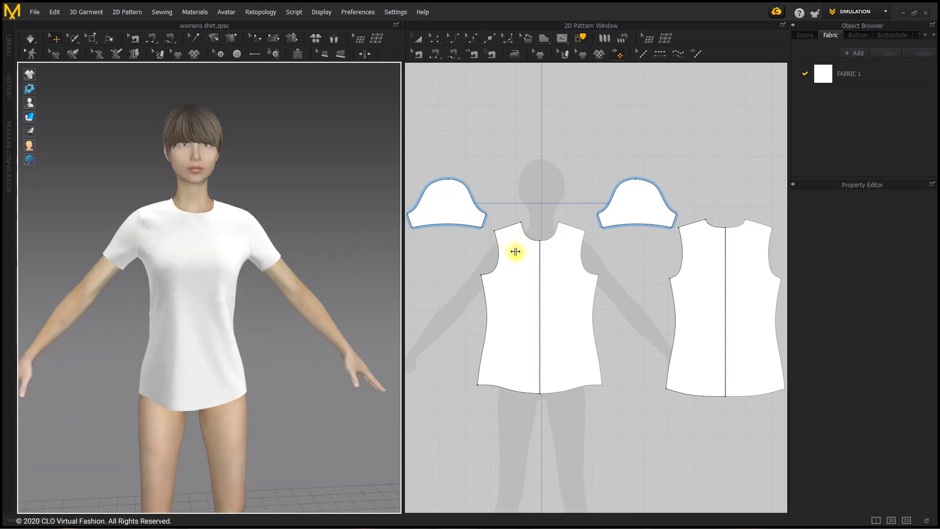
# - Move the back piece and both sleeve pieces farther away from the front piece in the 2D layout
pyautogui.click(416, 32)
pyautogui.moveTo(546, 201); pyautogui.dragTo(531, 185, button='right')
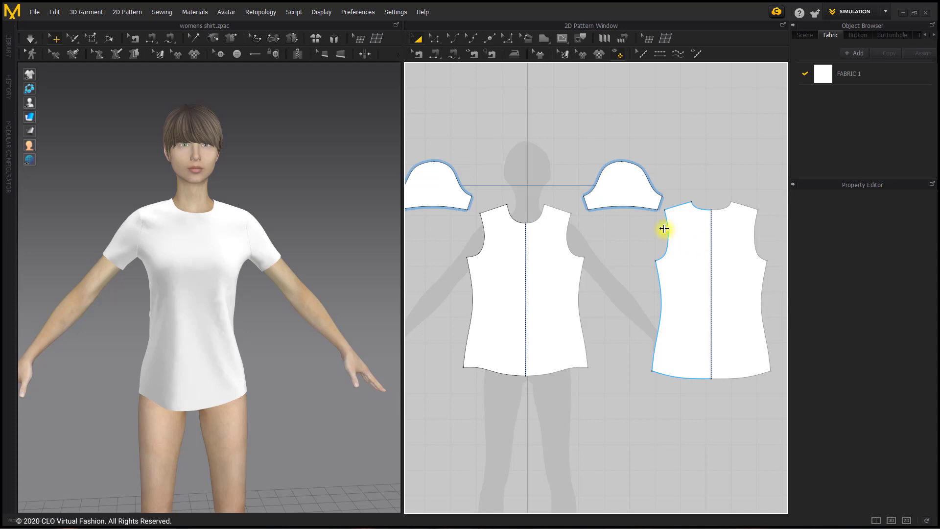
pyautogui.moveTo(677, 222); pyautogui.dragTo(739, 235)
pyautogui.moveTo(625, 185); pyautogui.dragTo(654, 185)
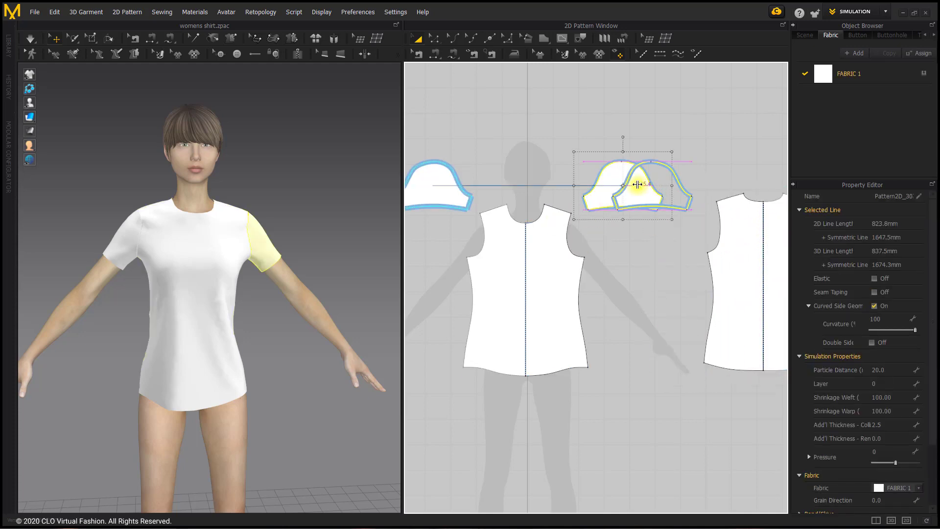
pyautogui.moveTo(442, 181); pyautogui.dragTo(426, 182)
pyautogui.click(588, 142)
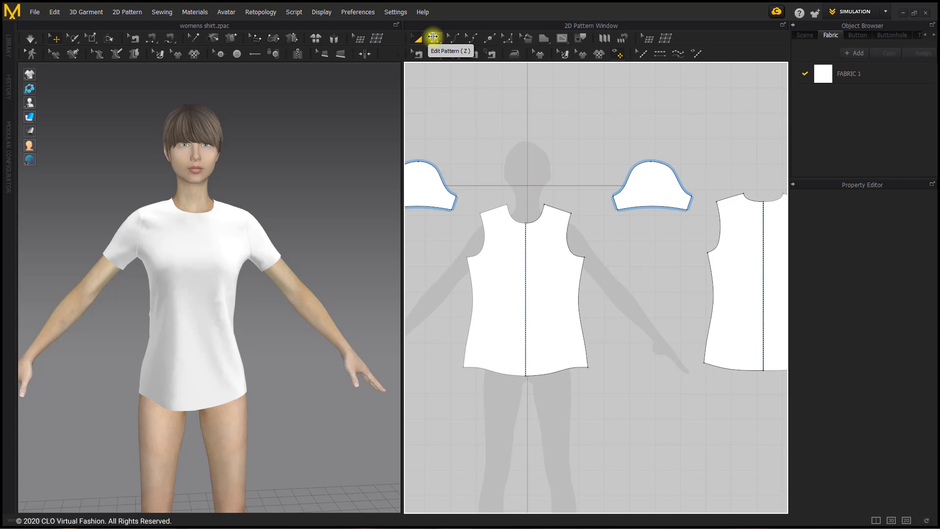
# - Extend the hem edge of the symmetric sleeve pieces downward to turn the short sleeves into long sleeves
pyautogui.click(433, 37)
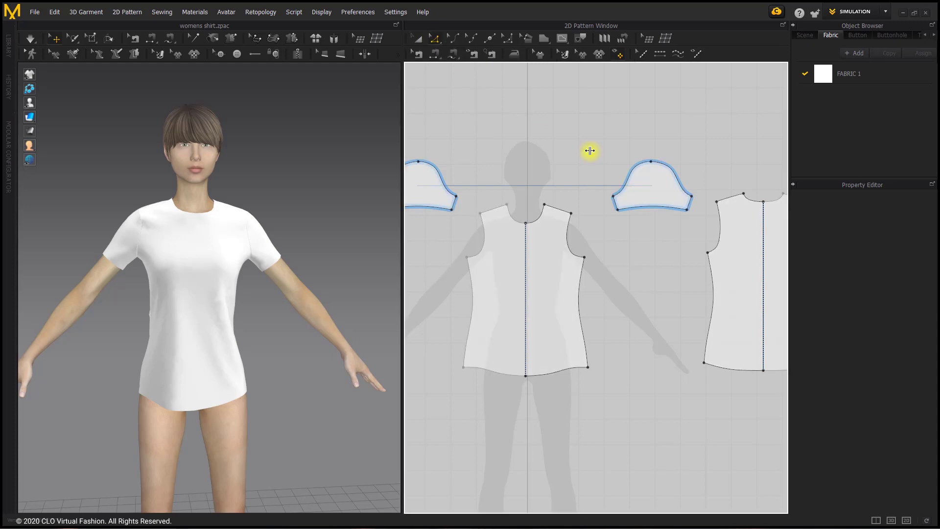
pyautogui.click(651, 204)
pyautogui.moveTo(650, 205); pyautogui.dragTo(647, 315)
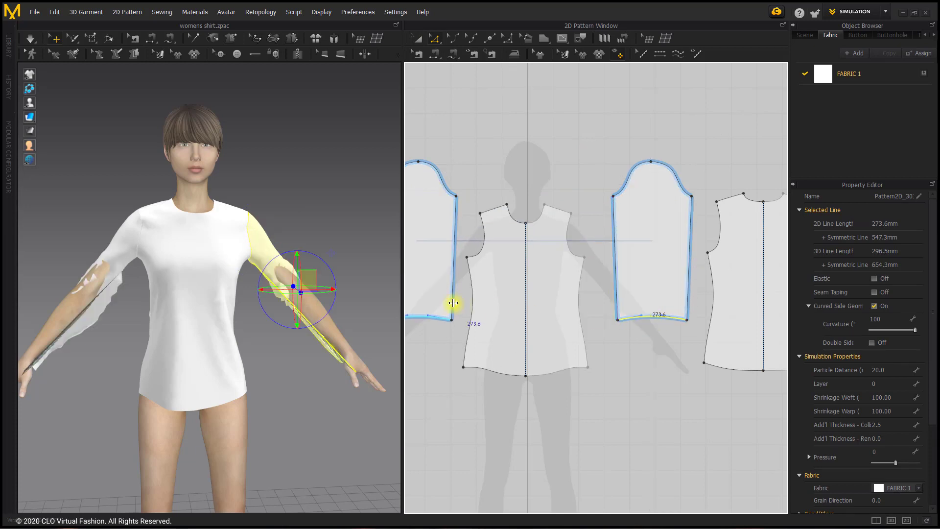
# - Pull the long sleeve off the avatar's arm, show the arrangement points, and wrap the sleeve around the arm at an outer arm point
pyautogui.moveTo(368, 261); pyautogui.dragTo(349, 261, button='right')
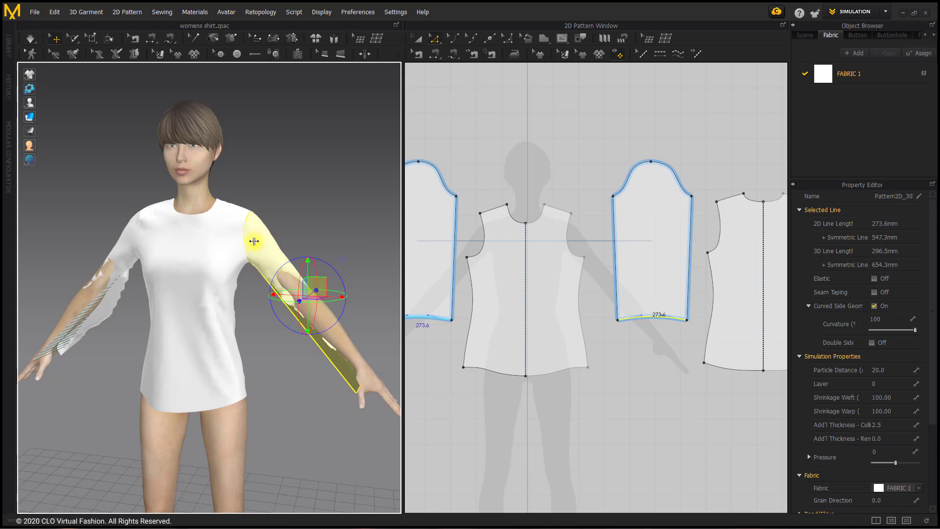
pyautogui.moveTo(256, 244); pyautogui.dragTo(292, 207)
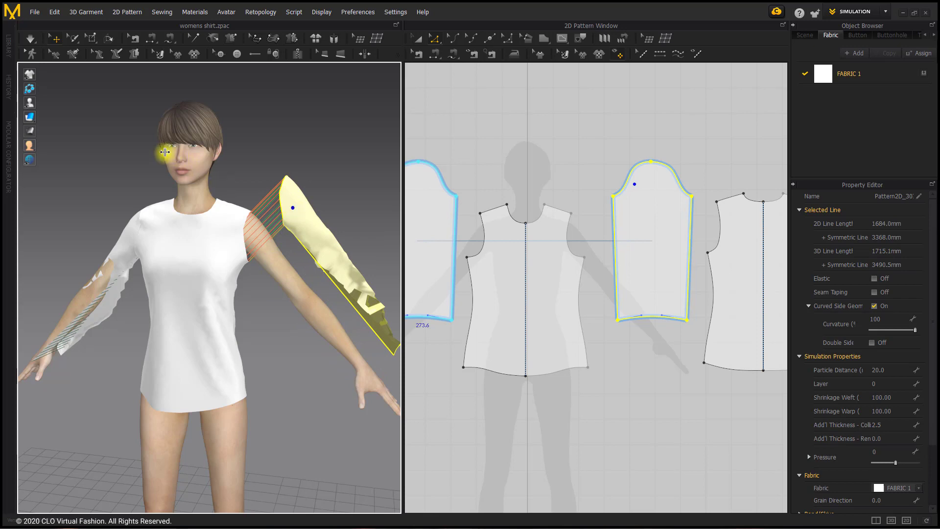
pyautogui.moveTo(28, 104)
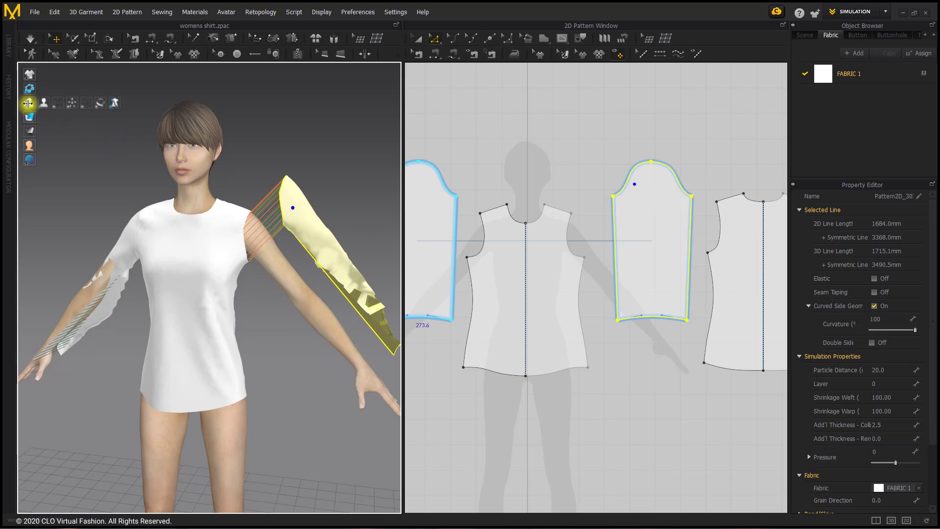
pyautogui.click(56, 102)
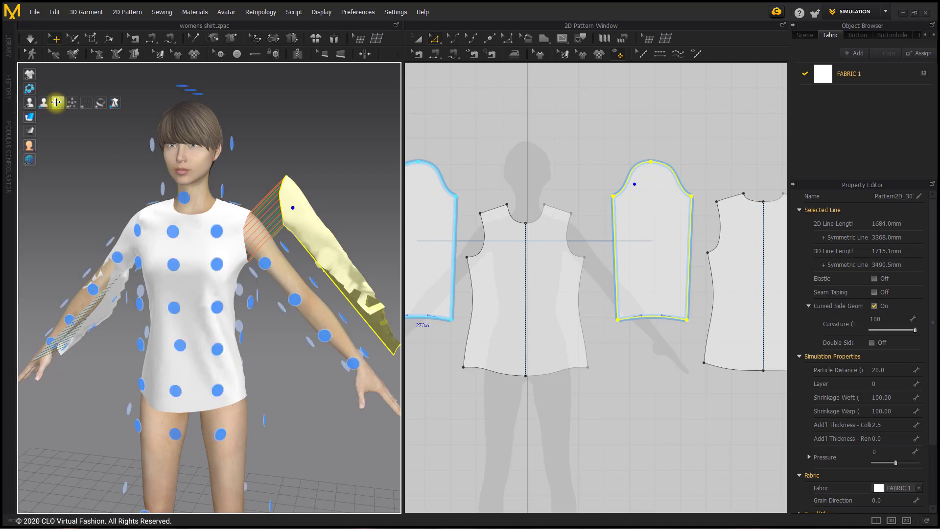
pyautogui.click(313, 283)
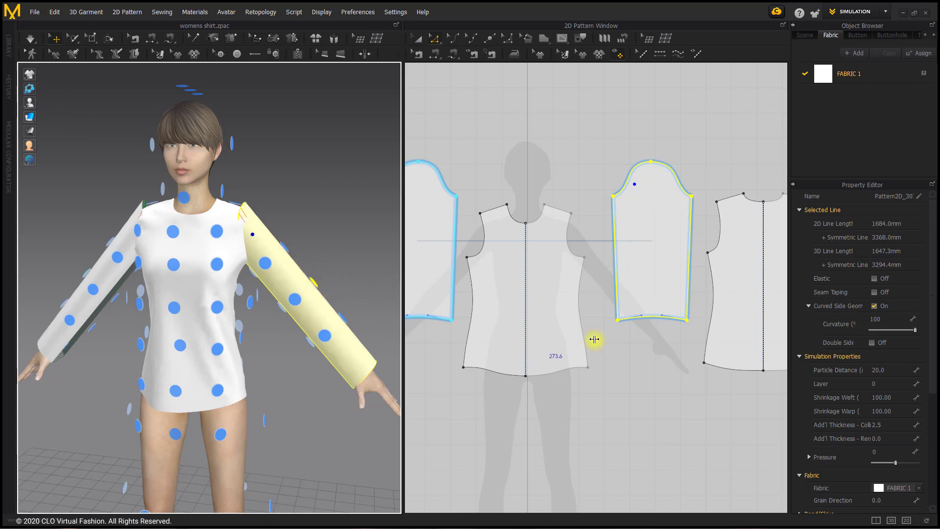
# - Shorten the sleeves by raising their hem edge until the side edges are about 429 mm long
pyautogui.click(647, 324)
pyautogui.click(647, 316)
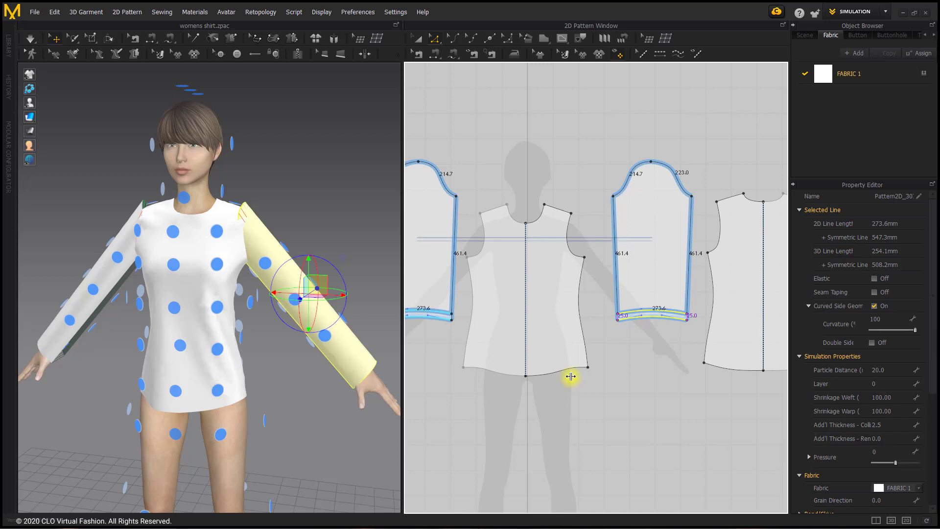
pyautogui.moveTo(655, 307); pyautogui.dragTo(652, 301)
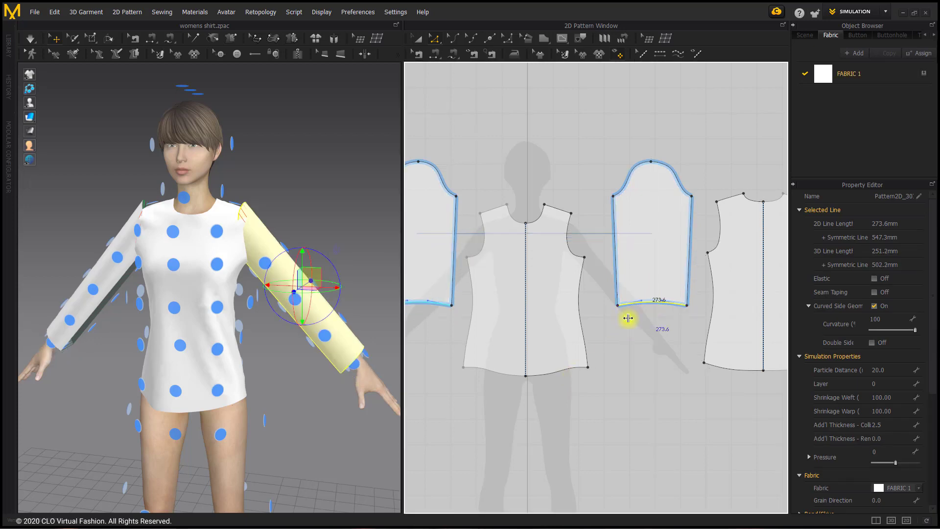
# - Rearrange the shortened sleeve around the avatar's arm, then simulate the garment and tug the cuff to settle its drape
pyautogui.moveTo(315, 310); pyautogui.dragTo(315, 283)
pyautogui.click(314, 283)
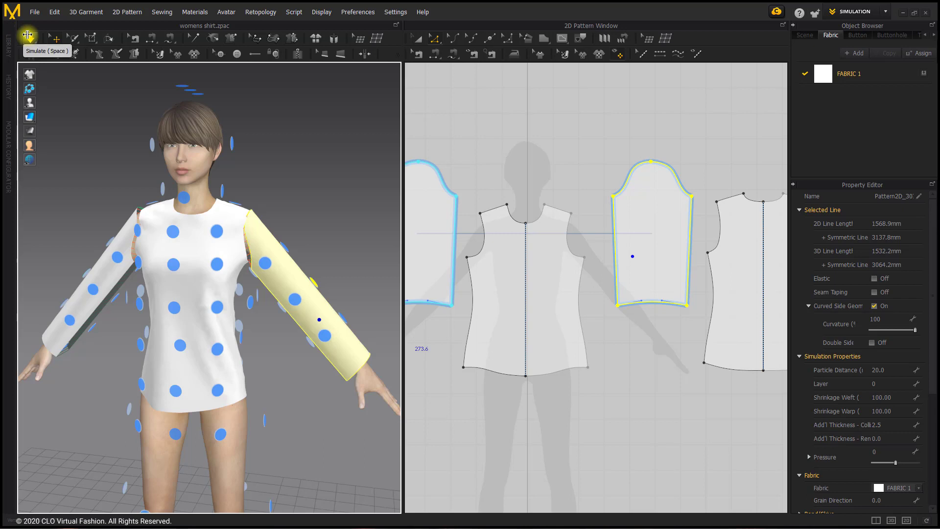
pyautogui.click(28, 35)
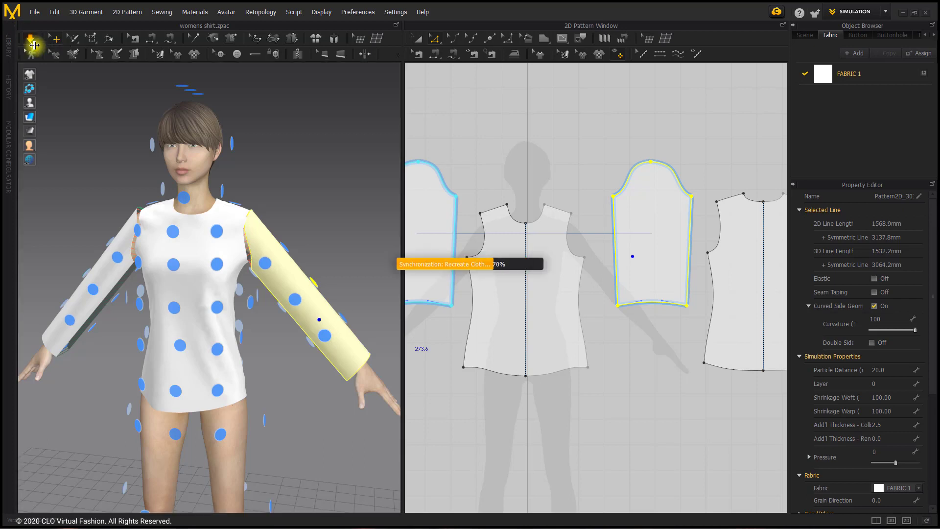
pyautogui.moveTo(321, 300); pyautogui.dragTo(336, 319, button='right')
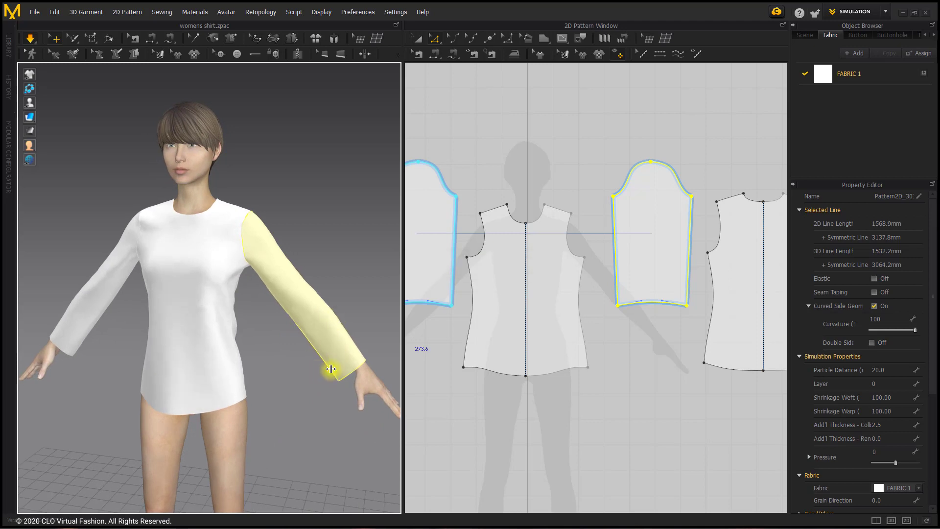
pyautogui.moveTo(334, 371)
pyautogui.mouseDown()
pyautogui.moveTo(344, 358)
pyautogui.moveTo(323, 369)
pyautogui.moveTo(343, 358)
pyautogui.mouseUp()
# - Taper the sleeves to a hem about 219 mm wide by moving both hem corners inward, and simulate the garment
pyautogui.click(668, 330)
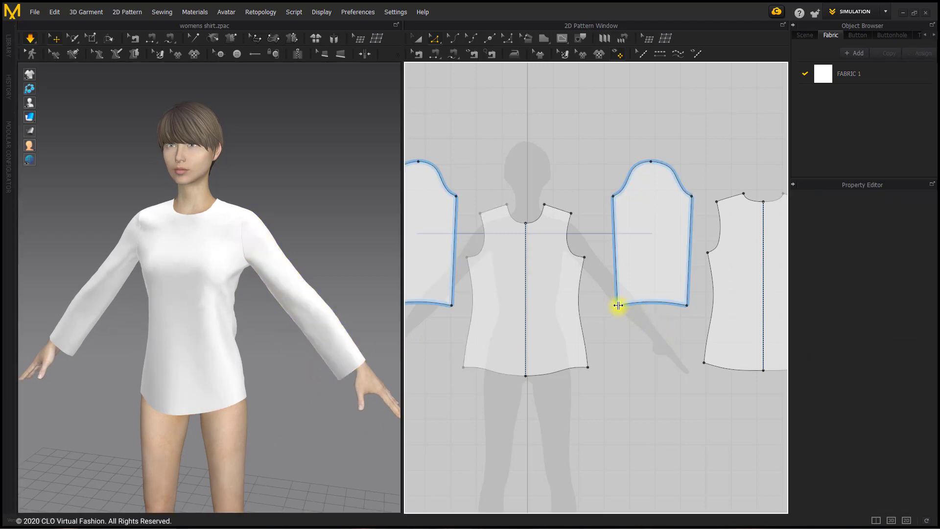
pyautogui.click(617, 305)
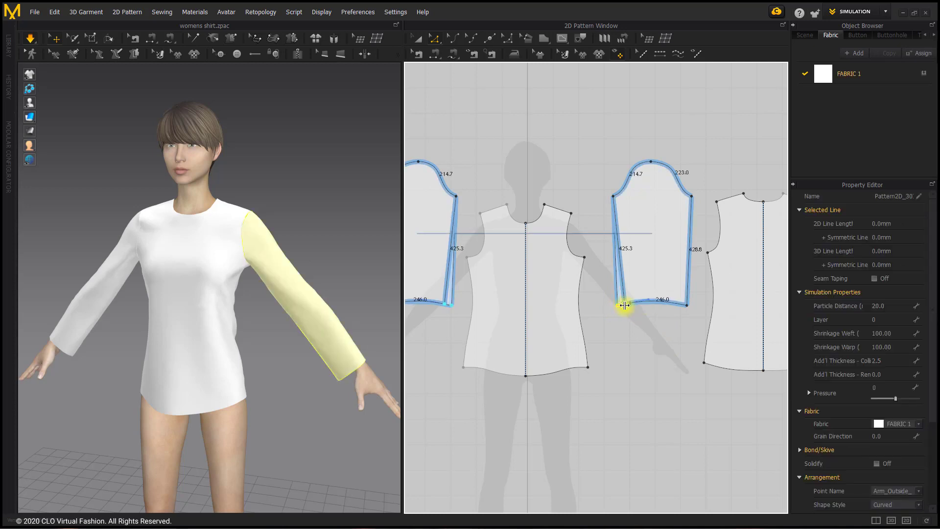
pyautogui.click(678, 307)
pyautogui.moveTo(685, 304); pyautogui.dragTo(679, 304)
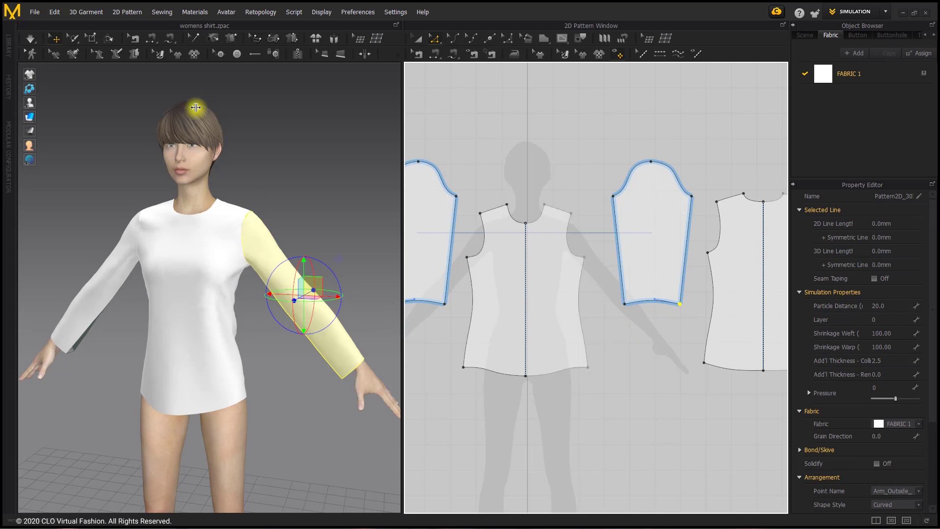
pyautogui.click(31, 38)
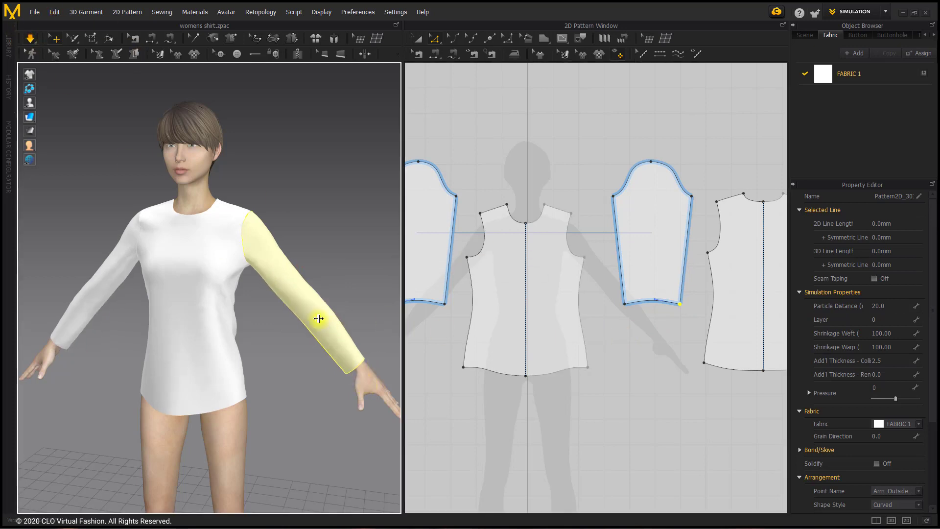
pyautogui.moveTo(319, 319)
pyautogui.mouseDown(button='right')
pyautogui.moveTo(321, 283)
pyautogui.moveTo(391, 303)
pyautogui.moveTo(311, 311)
pyautogui.mouseUp(button='right')
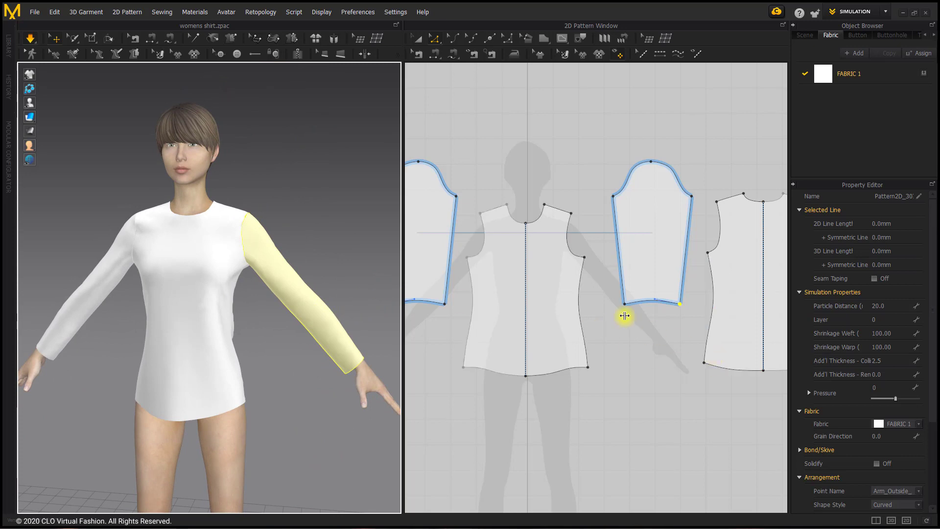
# - Convert the curved sleeve hem into a straight line
pyautogui.scroll(3, 637, 314)
pyautogui.click(658, 314)
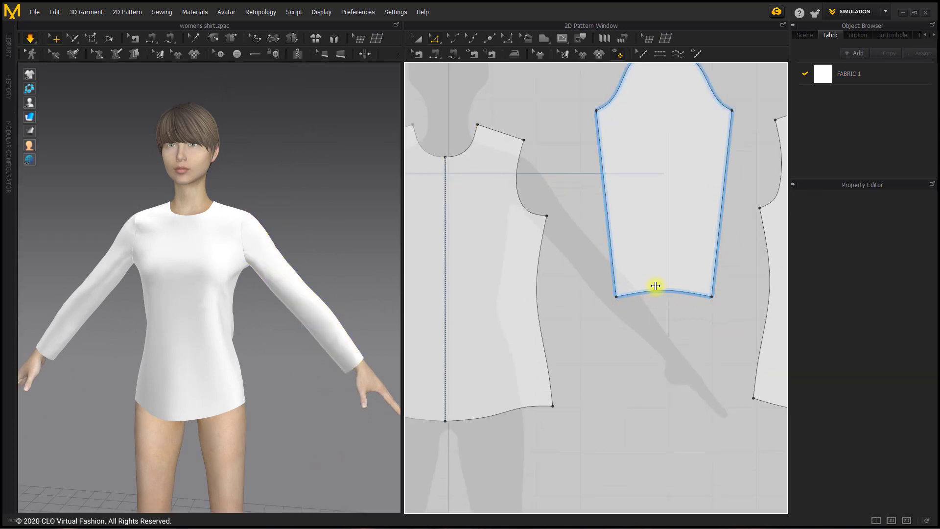
pyautogui.rightClick(663, 291)
pyautogui.click(741, 315)
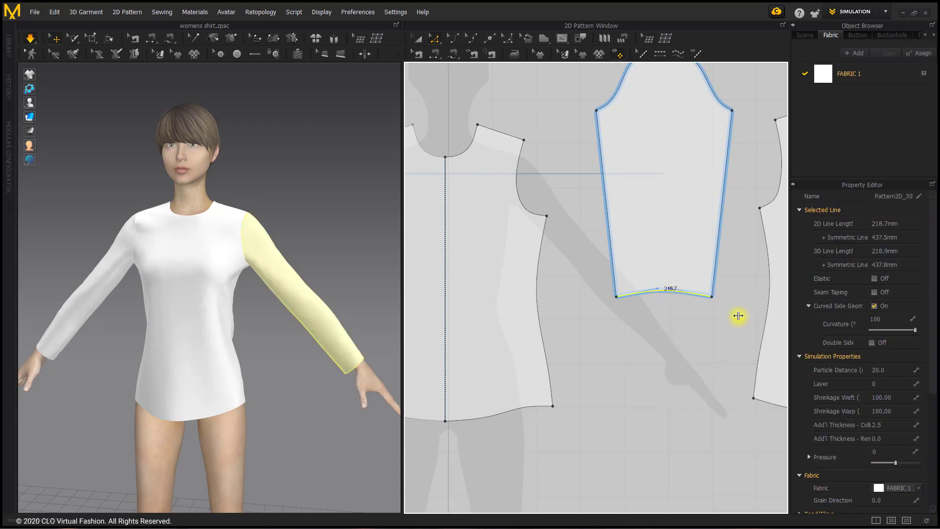
pyautogui.click(373, 330)
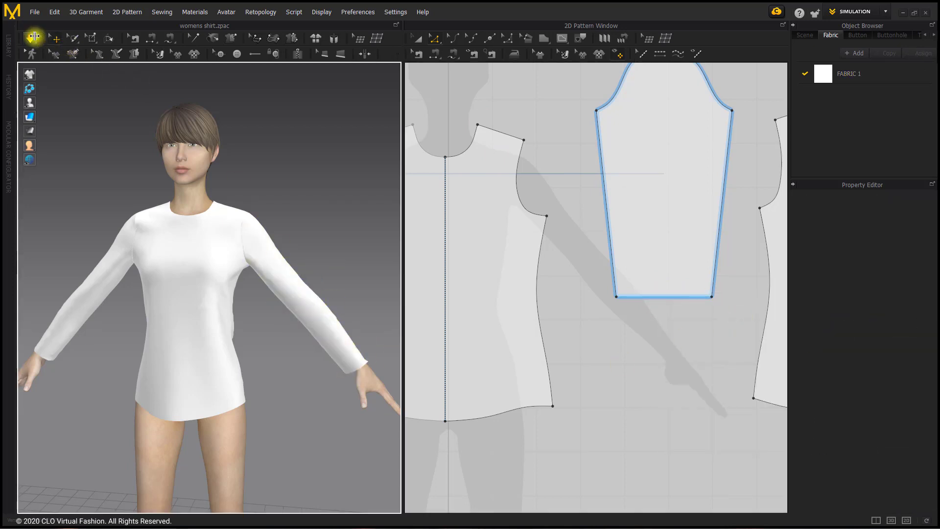
# - Simulate the garment and examine the shirt and its neckline from the front and side
pyautogui.click(30, 38)
pyautogui.moveTo(351, 374); pyautogui.dragTo(353, 336, button='right')
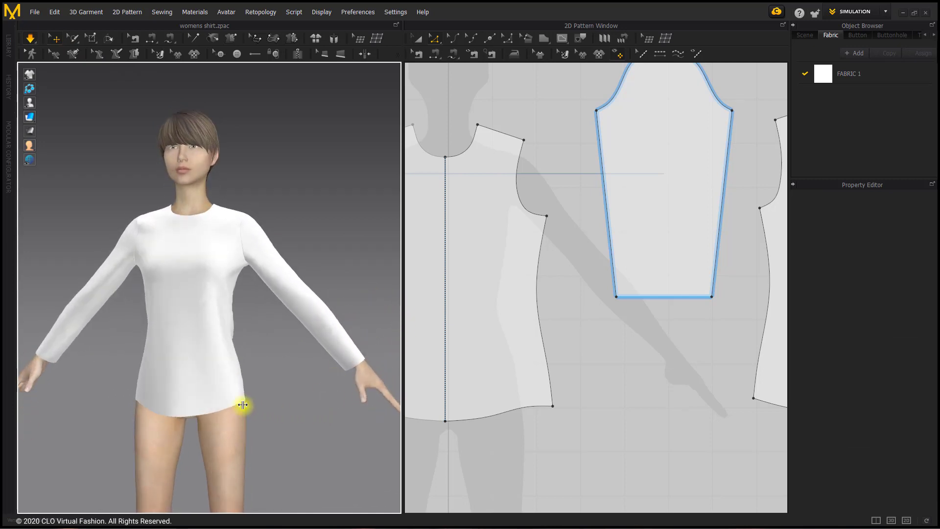
pyautogui.moveTo(243, 405); pyautogui.dragTo(268, 416, button='right')
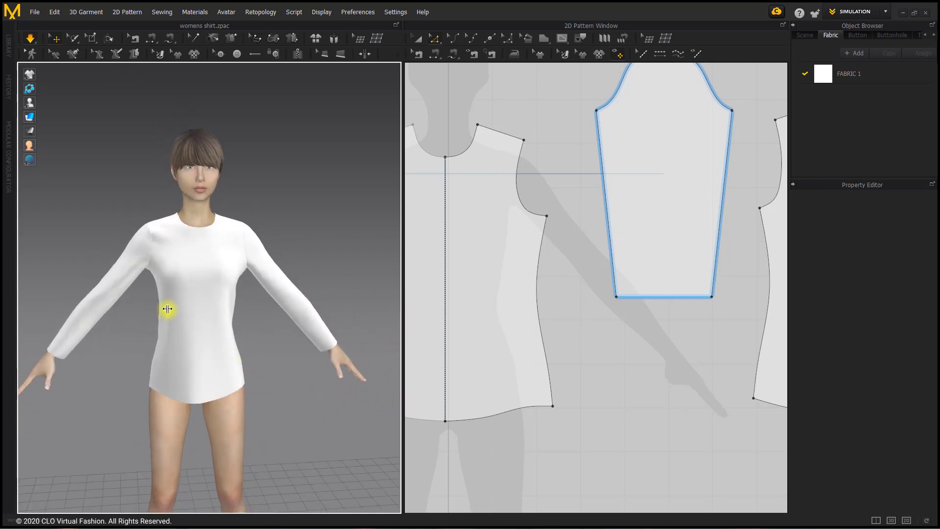
pyautogui.moveTo(275, 237); pyautogui.dragTo(196, 273, button='right')
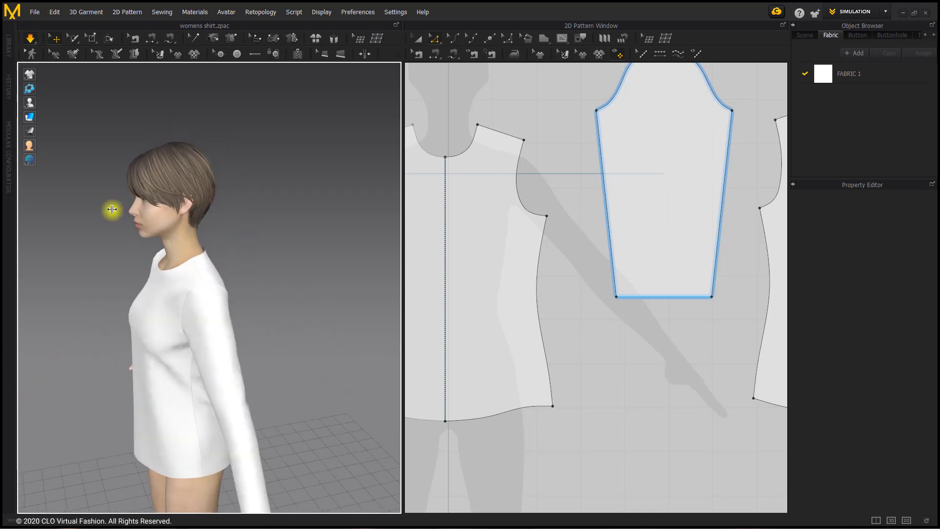
pyautogui.moveTo(250, 285); pyautogui.dragTo(206, 273, button='right')
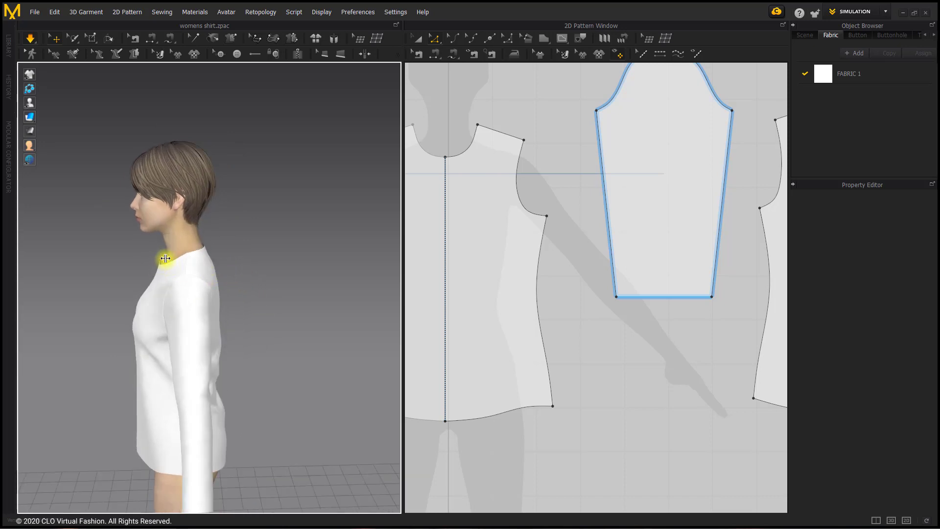
pyautogui.scroll(2, 161, 262)
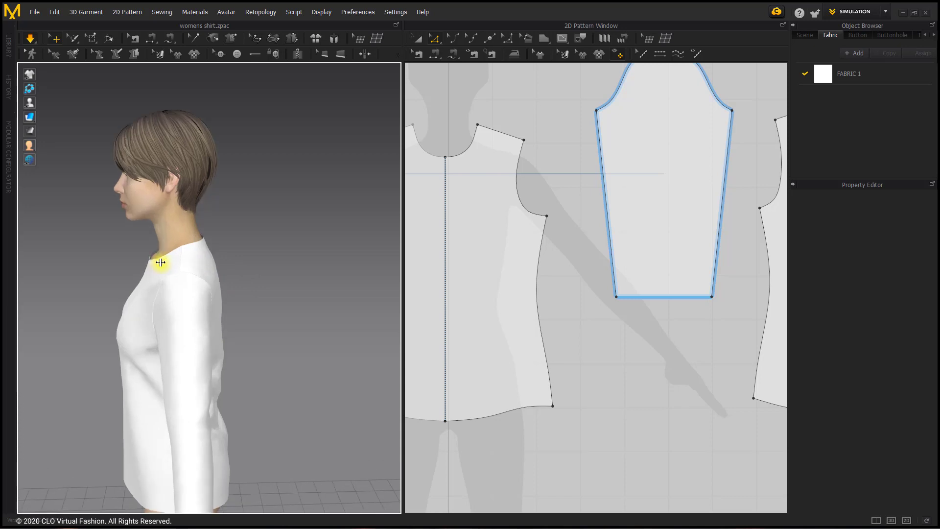
pyautogui.moveTo(161, 262); pyautogui.dragTo(186, 264, button='right')
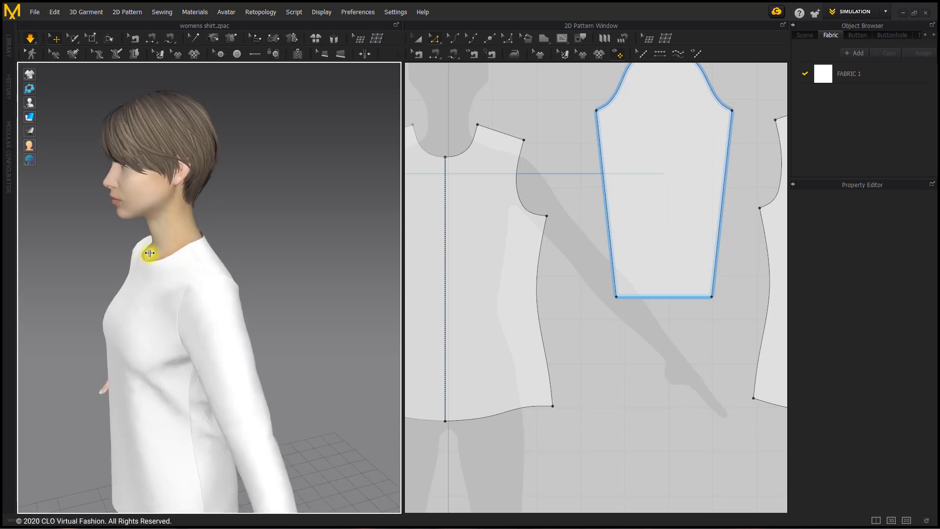
pyautogui.scroll(2, 481, 160)
# - Raise the front neckline's centre point and adjust its curvature so each half is about 103 mm long
pyautogui.moveTo(510, 164); pyautogui.dragTo(589, 208, button='right')
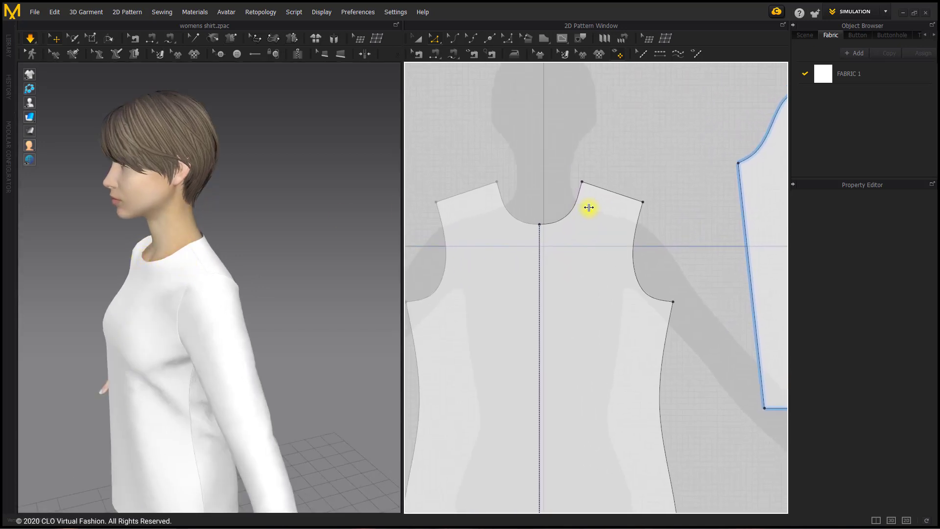
pyautogui.click(540, 221)
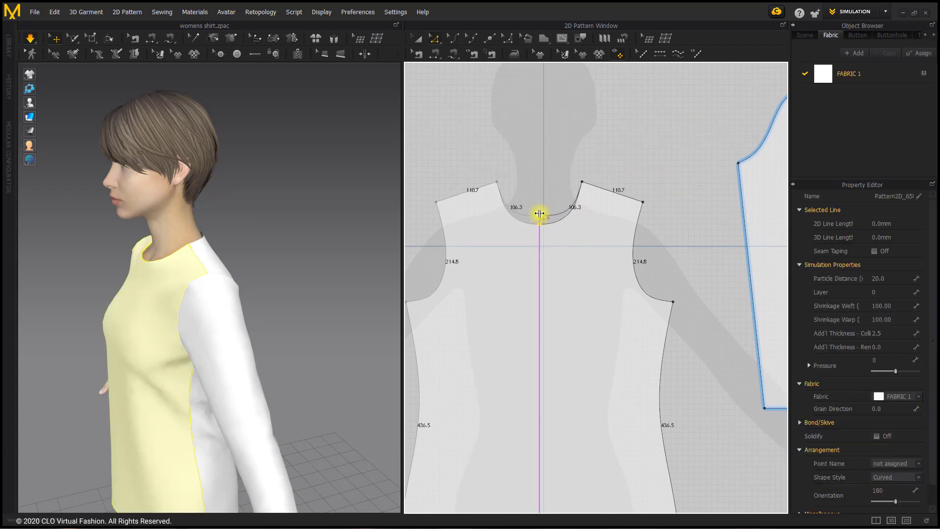
pyautogui.click(539, 214)
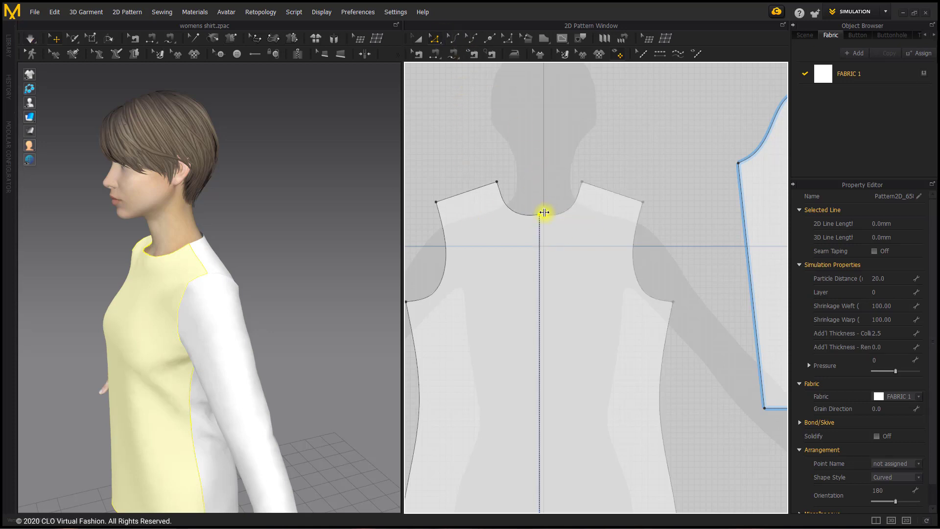
pyautogui.click(455, 41)
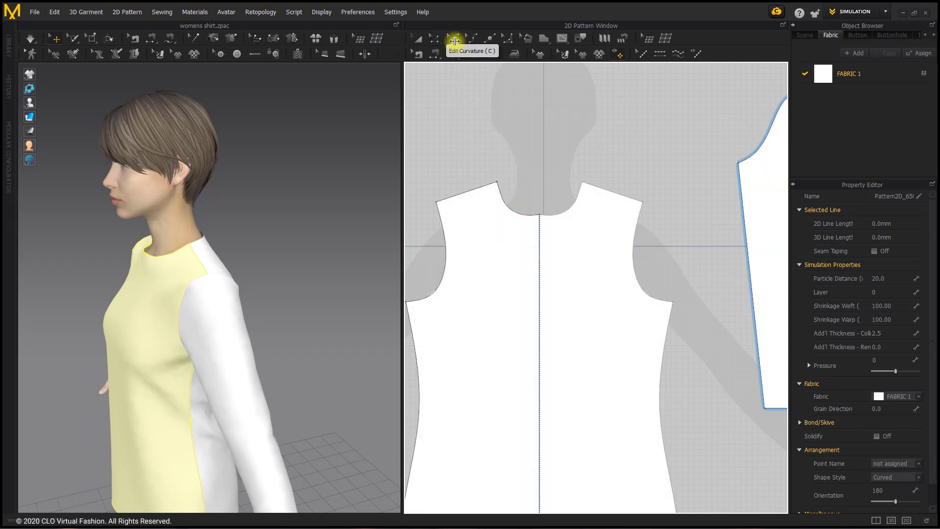
pyautogui.click(566, 211)
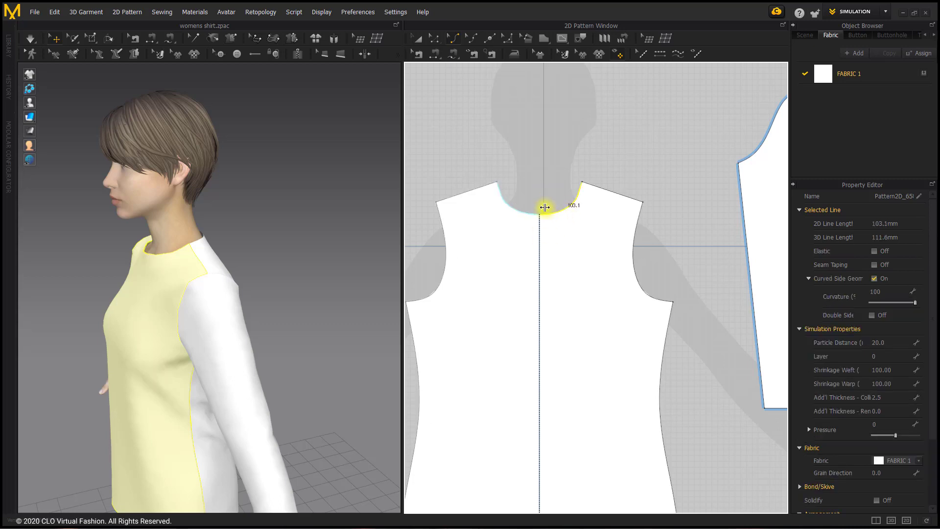
pyautogui.click(573, 193)
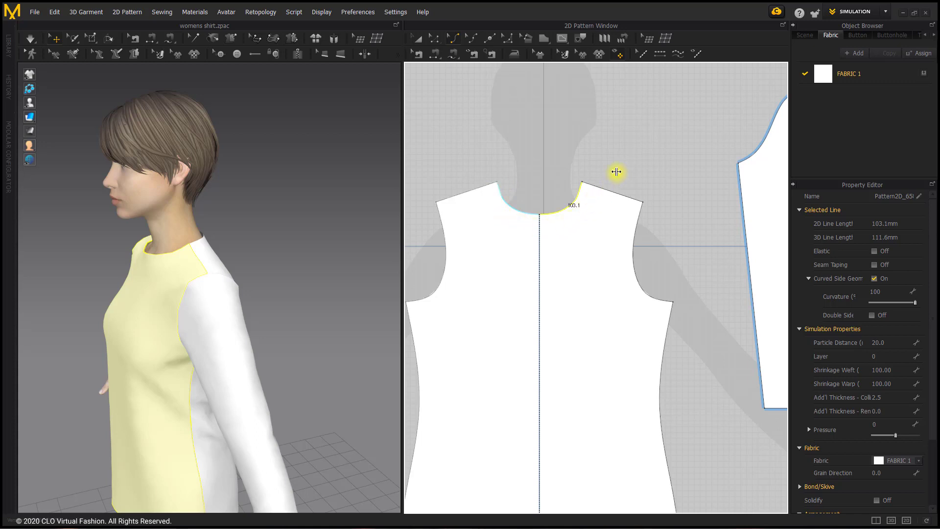
# - Measure the combined length of half the front neckline and half the back neckline
pyautogui.moveTo(294, 212); pyautogui.dragTo(357, 203, button='right')
pyautogui.scroll(-3, 607, 223)
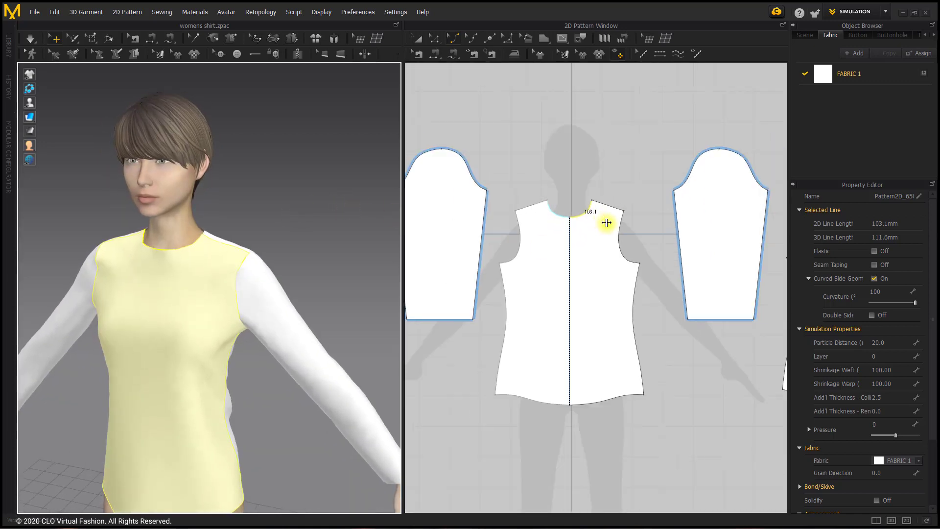
pyautogui.scroll(-2, 607, 223)
pyautogui.moveTo(596, 177); pyautogui.dragTo(538, 188, button='right')
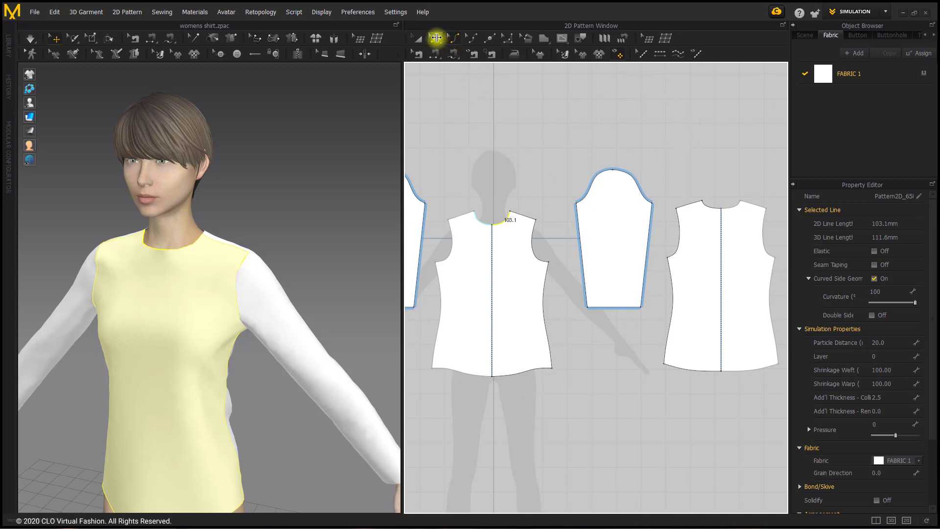
pyautogui.click(436, 38)
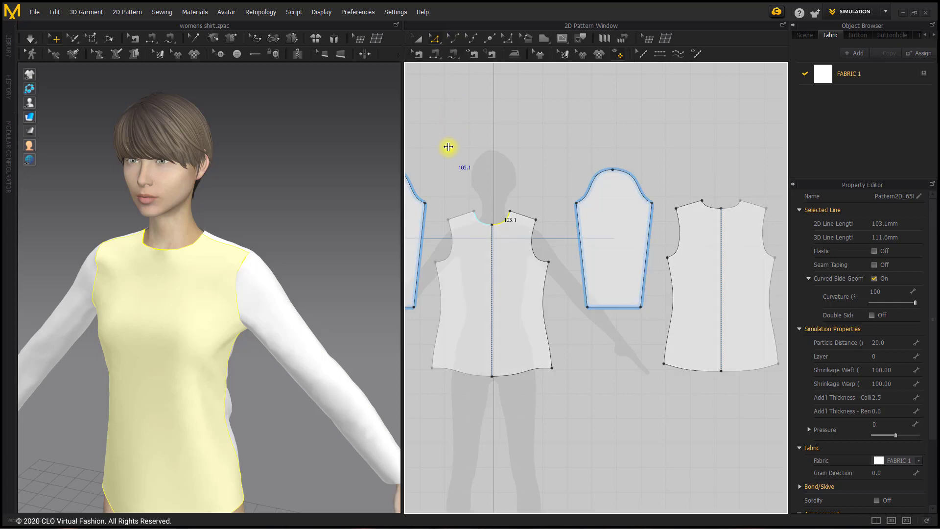
pyautogui.click(478, 175)
pyautogui.click(478, 221)
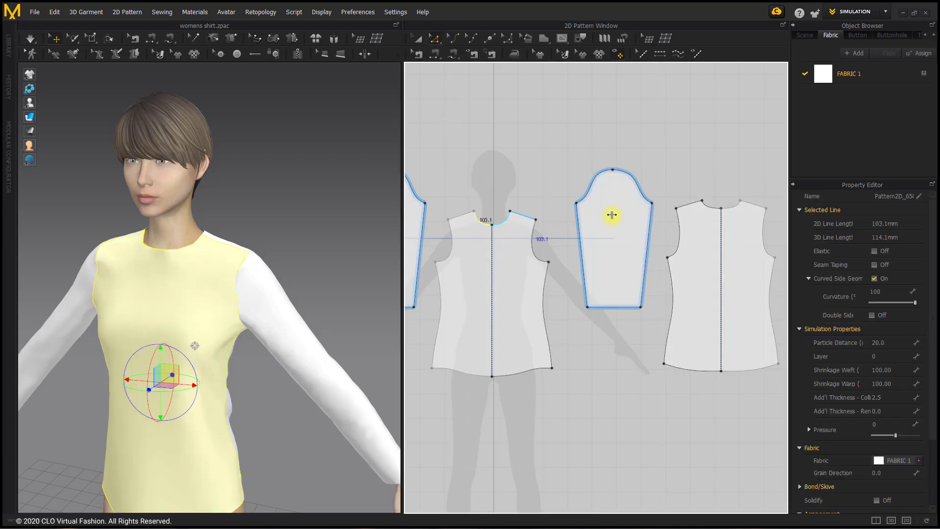
pyautogui.click(709, 204)
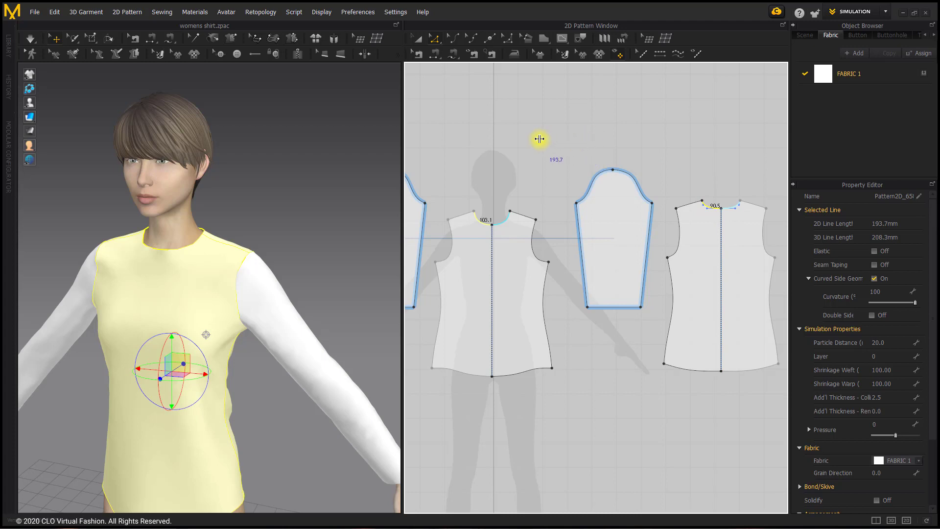
# - Create a rectangular collar pattern 193.7 mm wide and 40 mm high above the front bodice
pyautogui.click(544, 39)
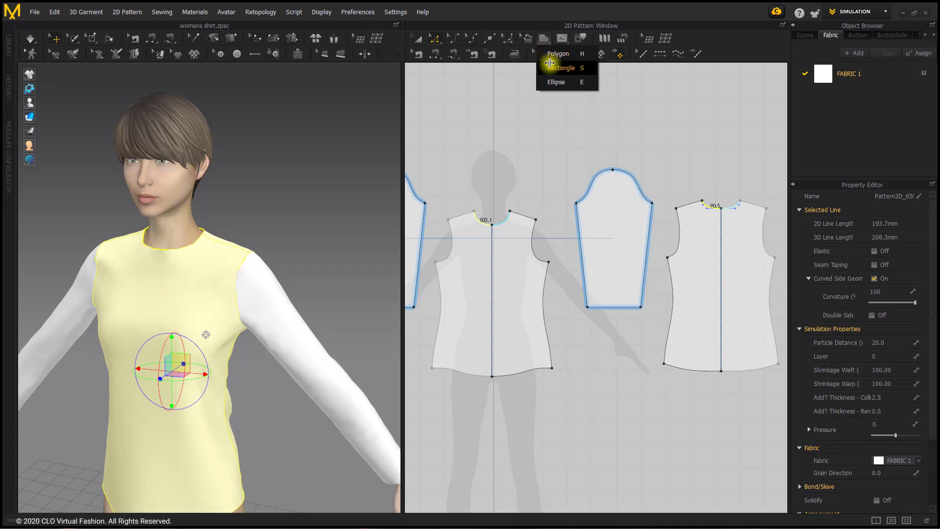
pyautogui.click(550, 65)
pyautogui.click(525, 134)
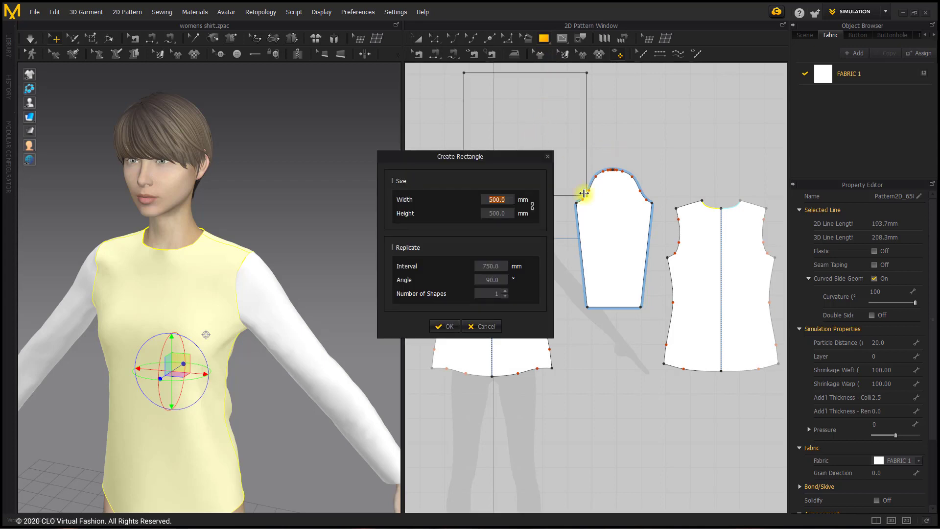
pyautogui.write('193.7')
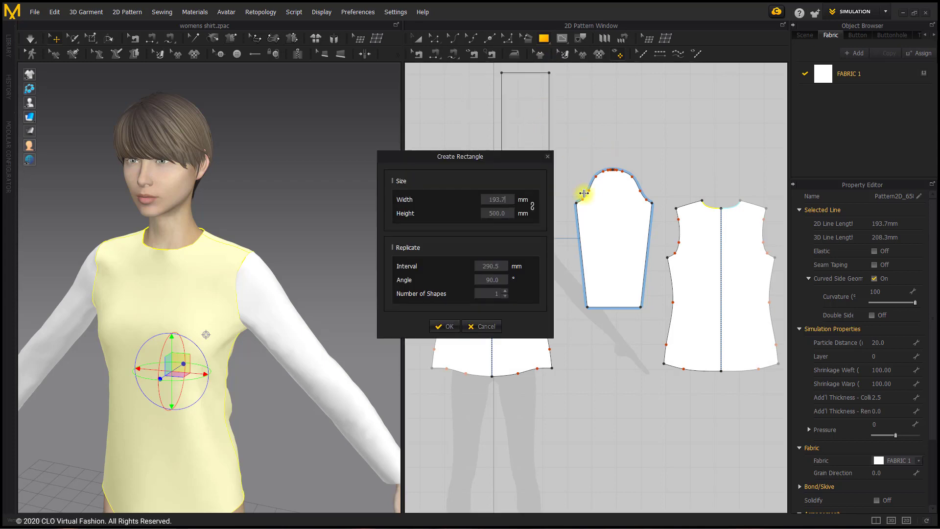
pyautogui.click(493, 213)
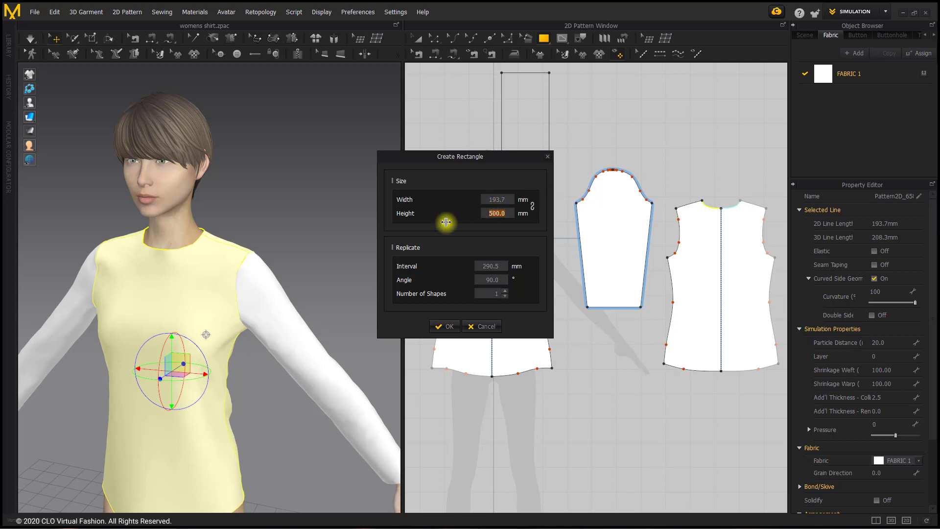
pyautogui.write('40')
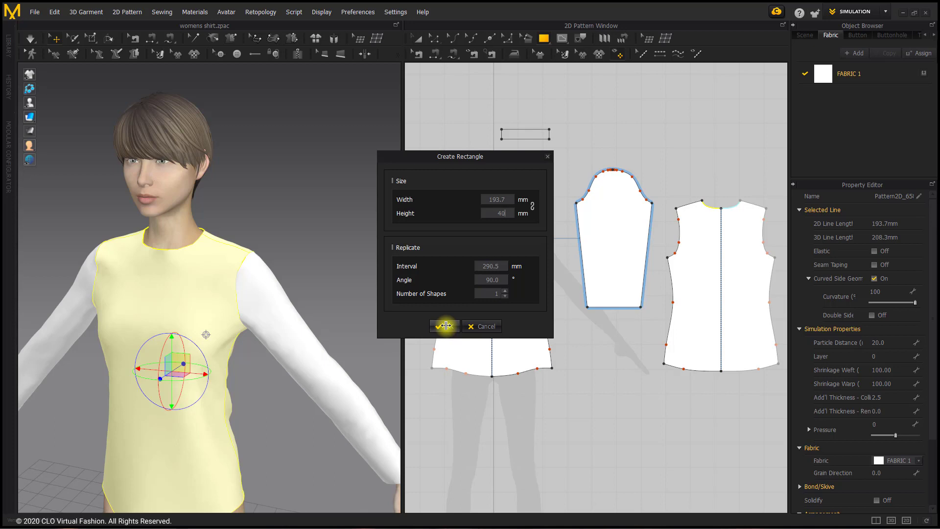
pyautogui.click(446, 326)
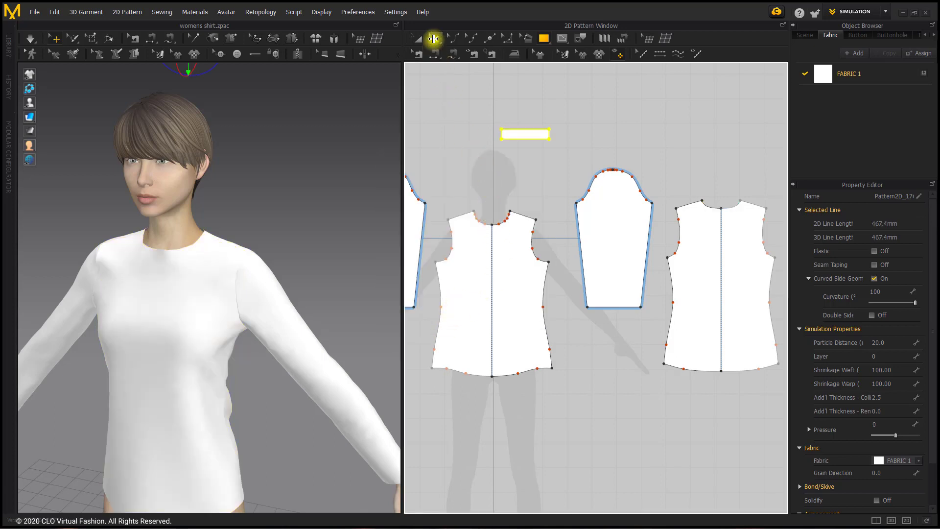
# - Unfold the collar rectangle across its right short edge and centre the full strip above the front bodice's neckline
pyautogui.click(433, 39)
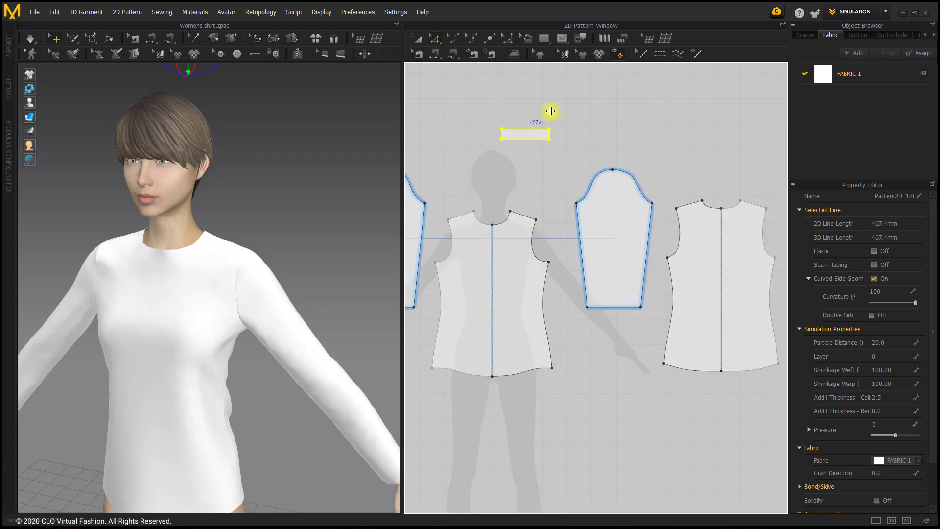
pyautogui.rightClick(548, 132)
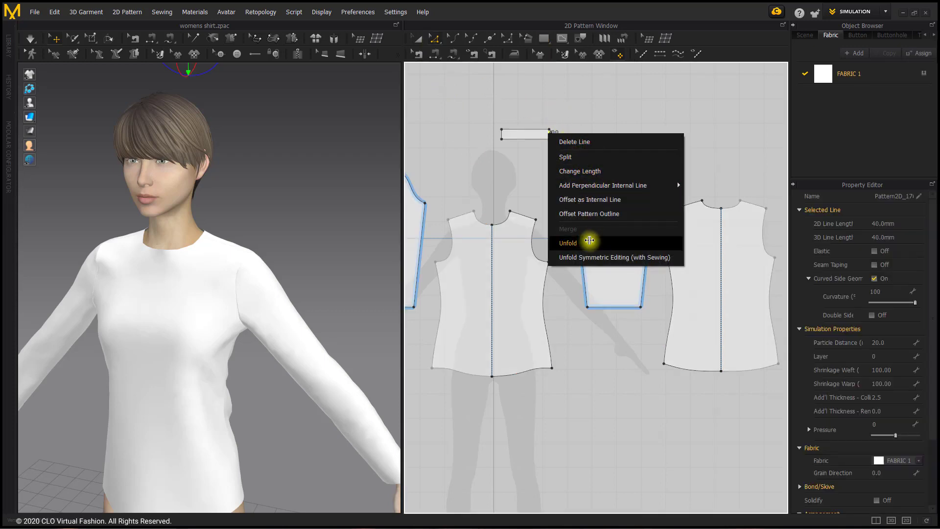
pyautogui.click(591, 239)
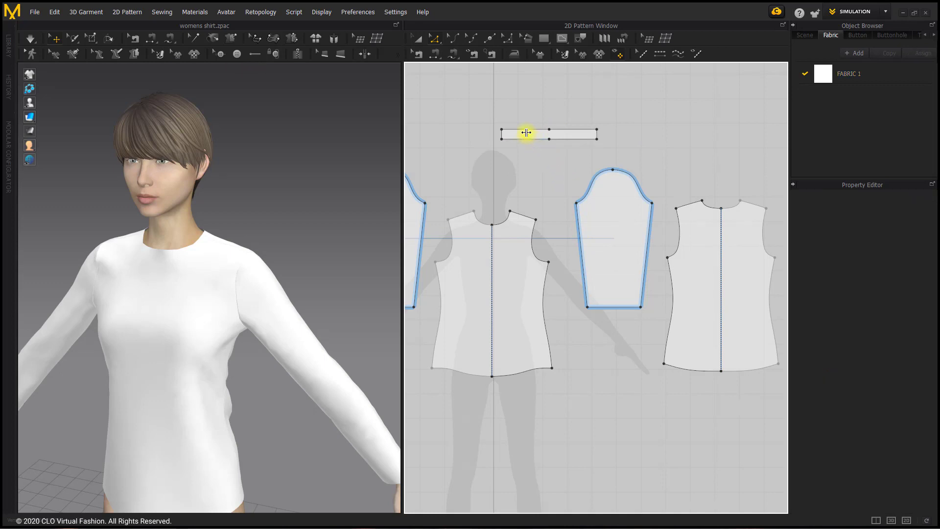
pyautogui.click(418, 39)
pyautogui.moveTo(541, 136); pyautogui.dragTo(489, 180)
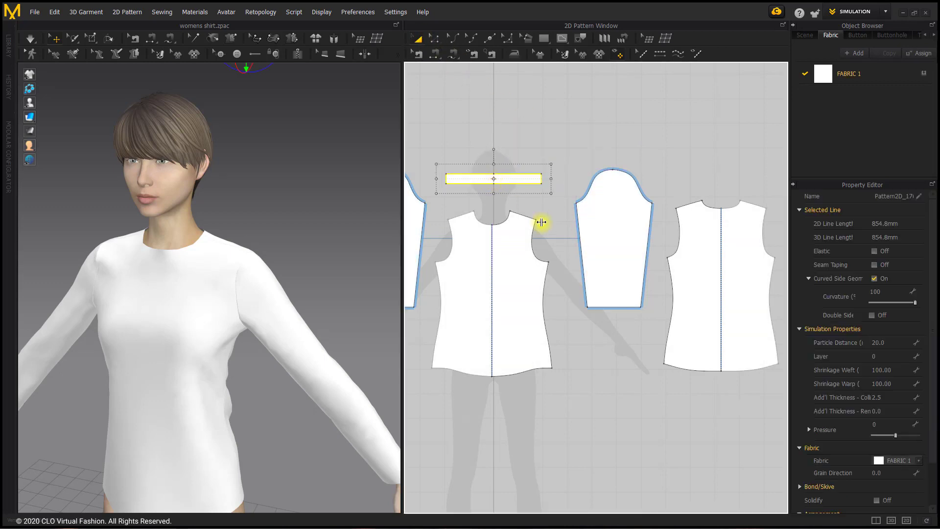
pyautogui.click(523, 126)
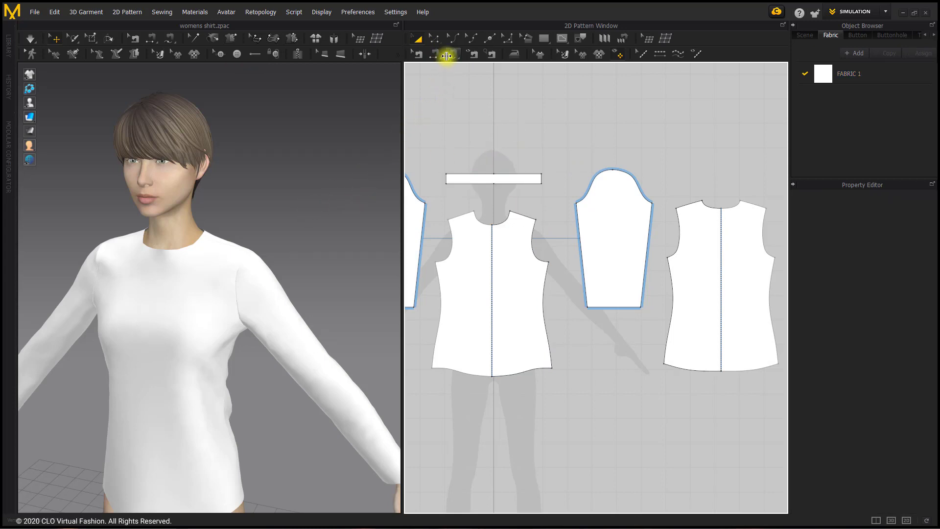
# - Free-sew the collar strip's whole lower edge to the front neckline and the back neckline in one seam
pyautogui.click(451, 53)
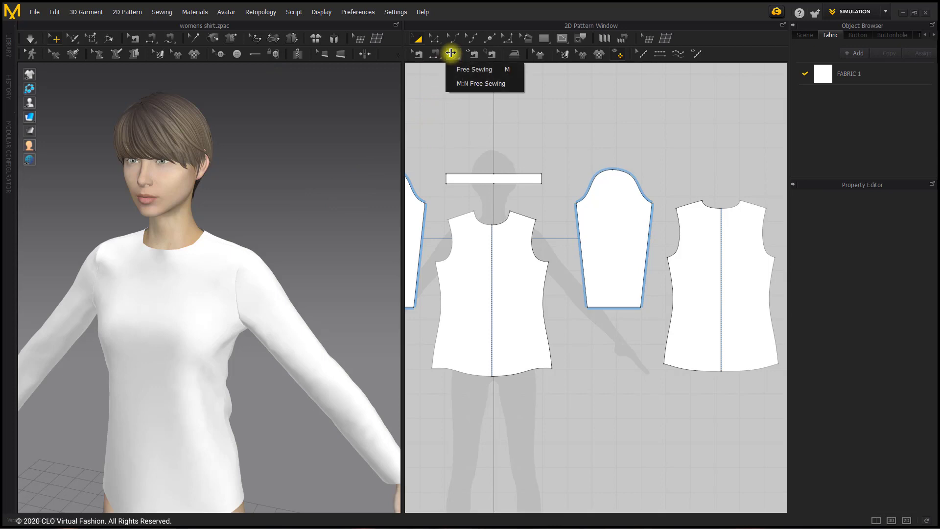
pyautogui.click(457, 68)
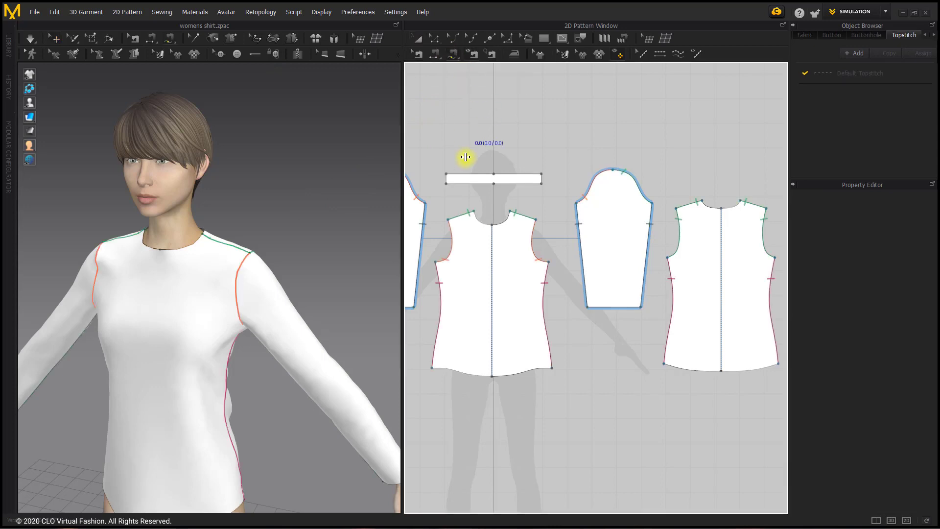
pyautogui.click(447, 183)
pyautogui.click(541, 184)
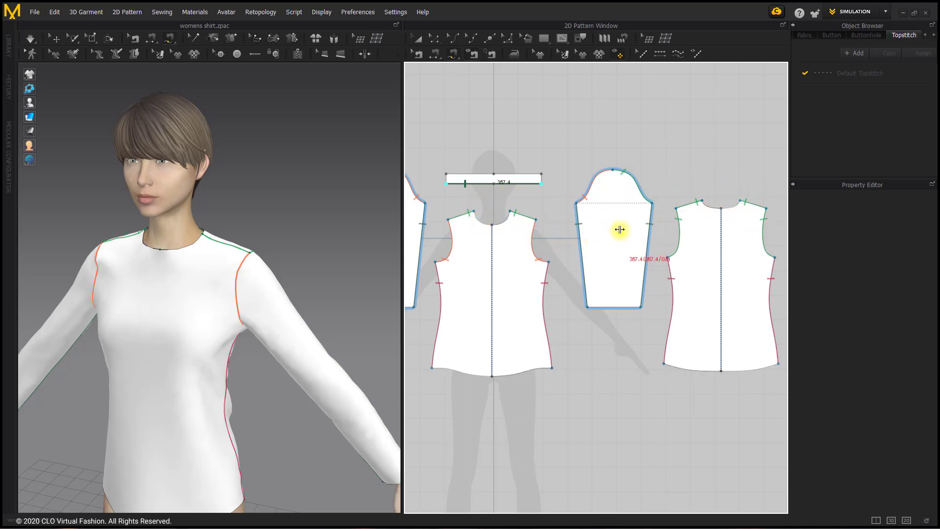
pyautogui.click(473, 210)
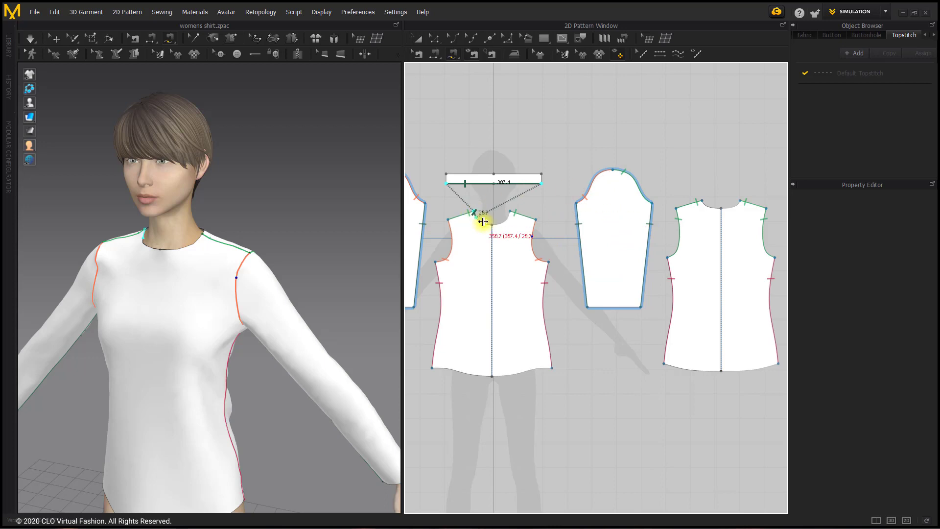
pyautogui.click(510, 211)
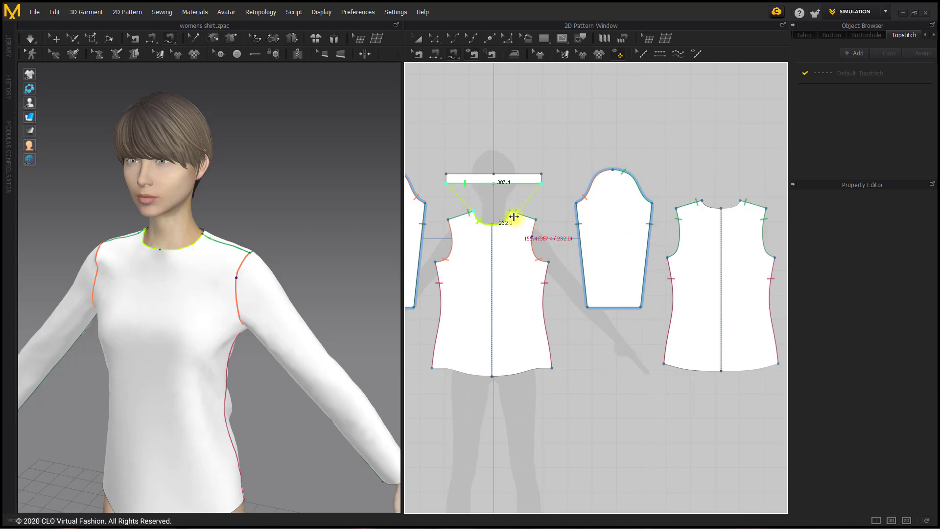
pyautogui.click(697, 196)
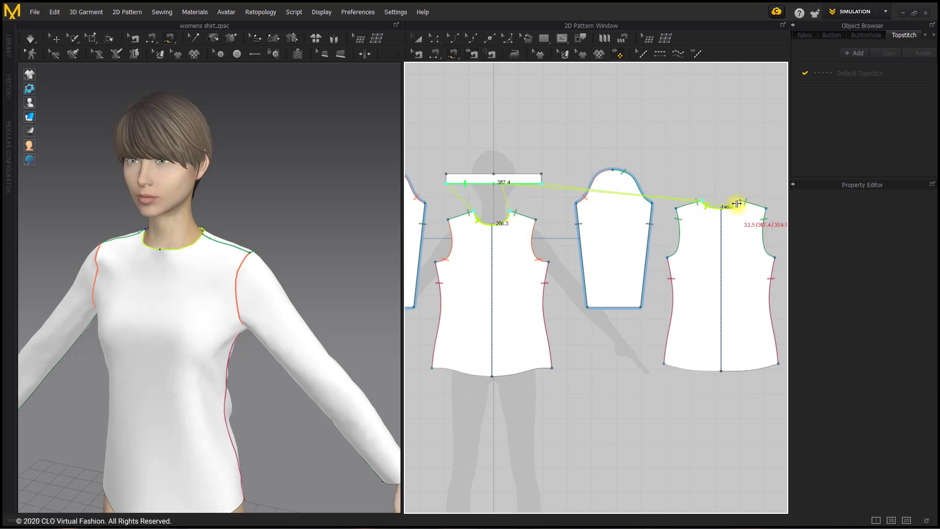
pyautogui.press('Return')
# - Sew the collar strip's two short ends to each other
pyautogui.click(445, 174)
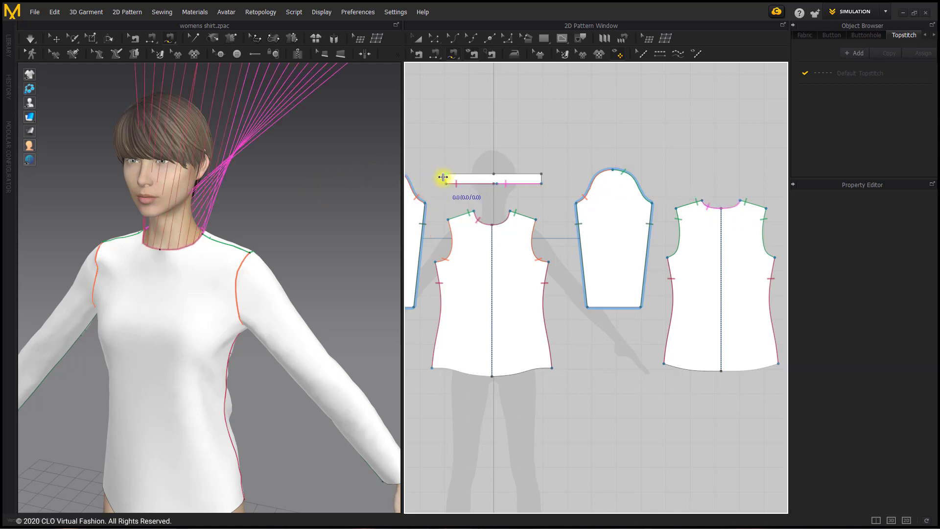
pyautogui.click(545, 174)
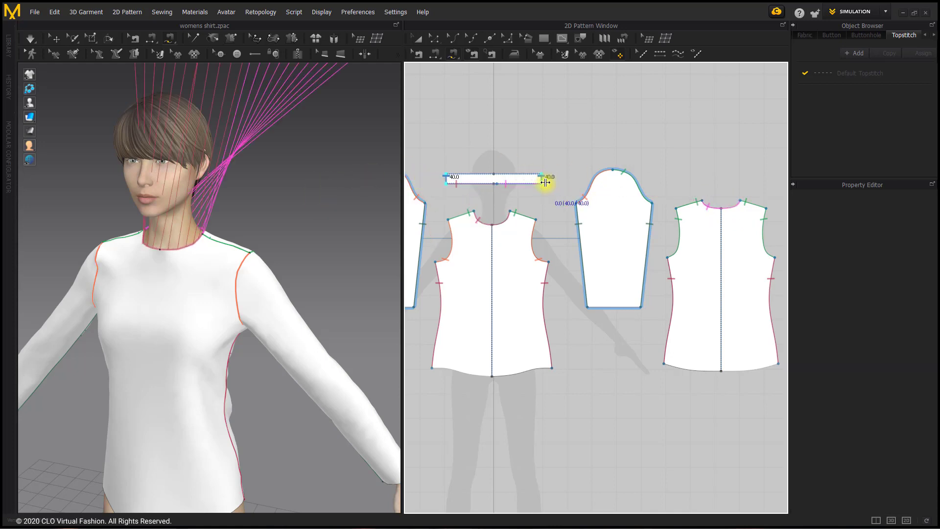
pyautogui.press('Return')
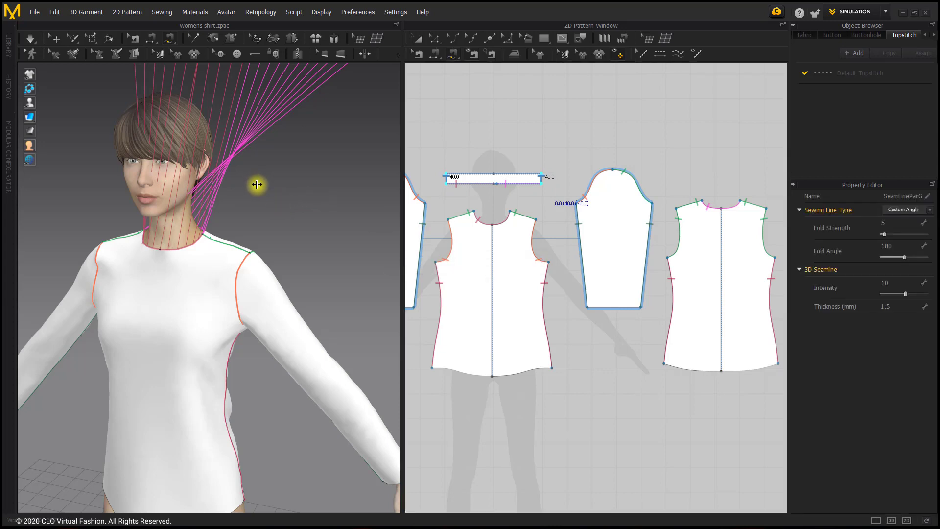
# - Show the avatar's arrangement points and wrap the collar strip around the neck using a neck arrangement point
pyautogui.scroll(1, 227, 177)
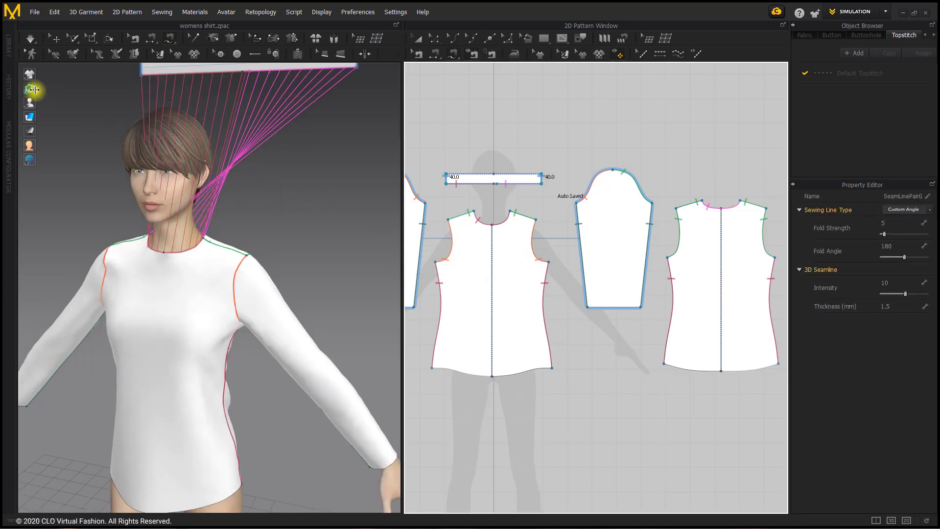
pyautogui.moveTo(29, 102)
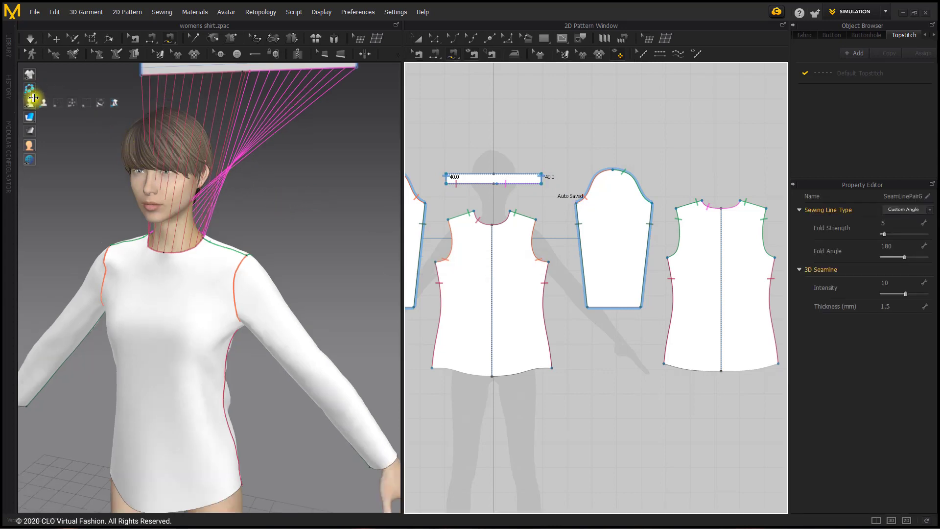
pyautogui.click(58, 105)
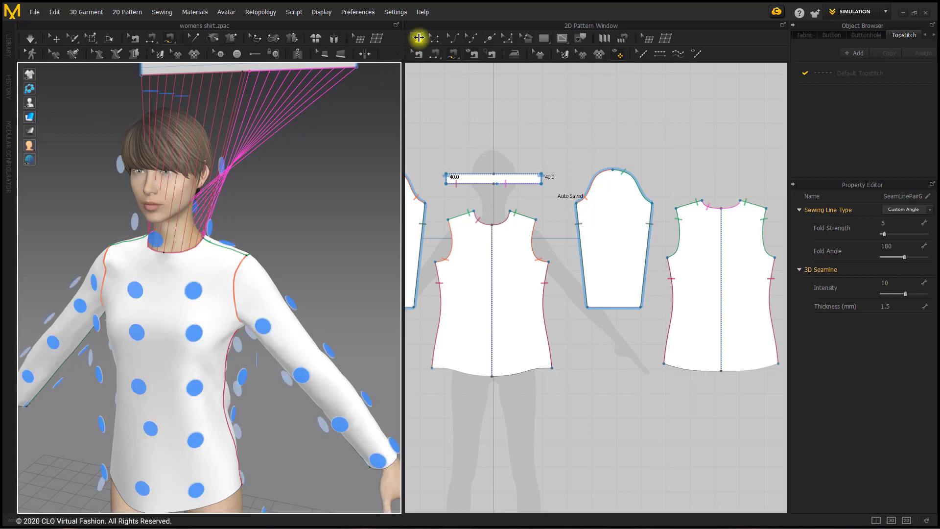
pyautogui.click(419, 37)
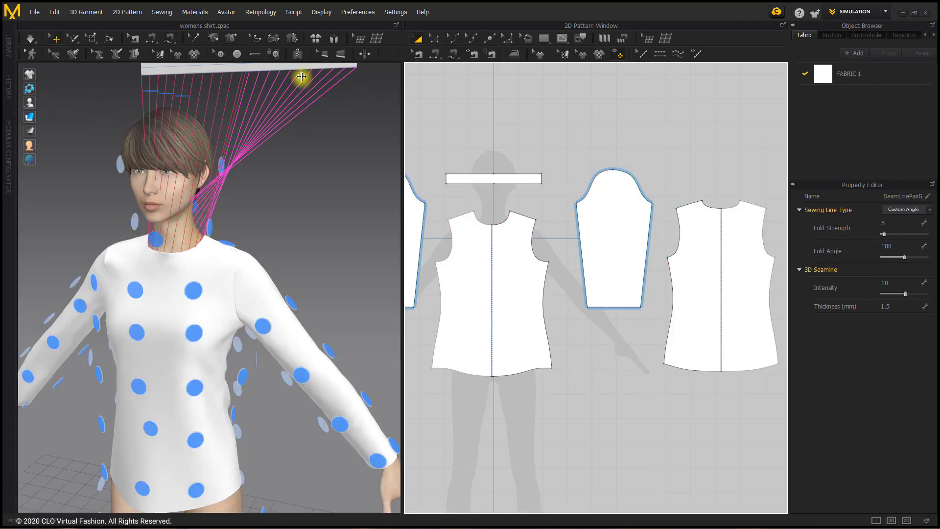
pyautogui.click(259, 88)
pyautogui.moveTo(259, 88); pyautogui.dragTo(262, 98)
pyautogui.moveTo(218, 212); pyautogui.dragTo(182, 213, button='right')
pyautogui.click(202, 233)
pyautogui.moveTo(204, 247); pyautogui.dragTo(401, 219, button='right')
pyautogui.moveTo(230, 232); pyautogui.dragTo(285, 222, button='right')
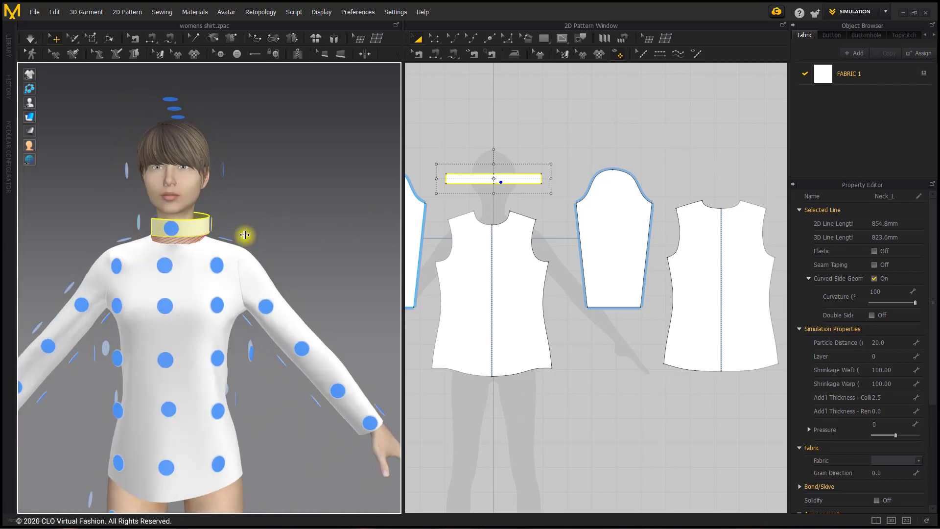
pyautogui.moveTo(179, 227); pyautogui.dragTo(242, 246, button='right')
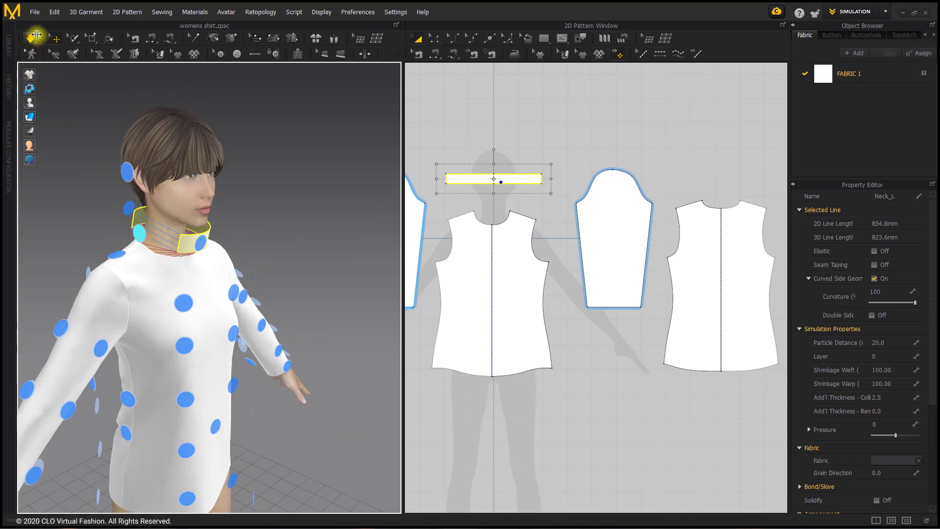
# - Simulate the garment to drape the sewn collar around the neck and check it from several angles
pyautogui.click(31, 39)
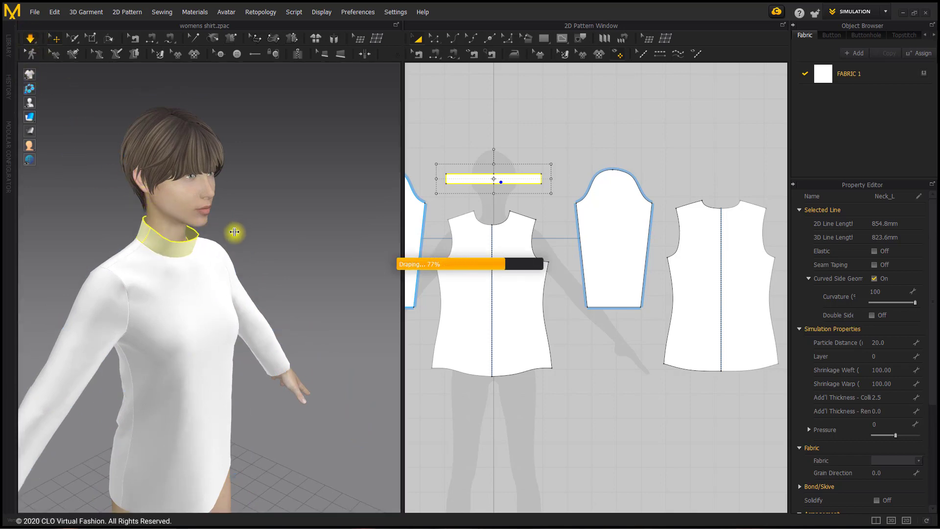
pyautogui.moveTo(237, 234); pyautogui.dragTo(134, 236, button='right')
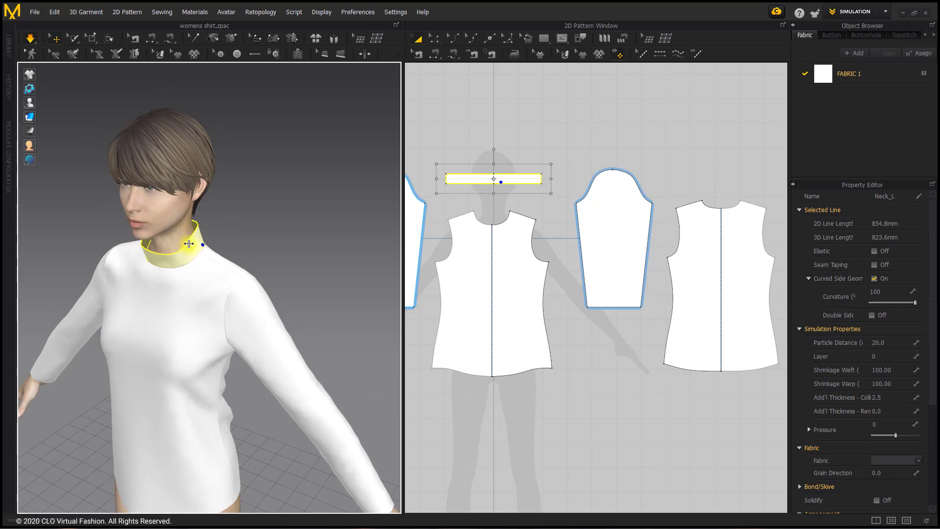
pyautogui.moveTo(189, 244); pyautogui.dragTo(171, 246, button='right')
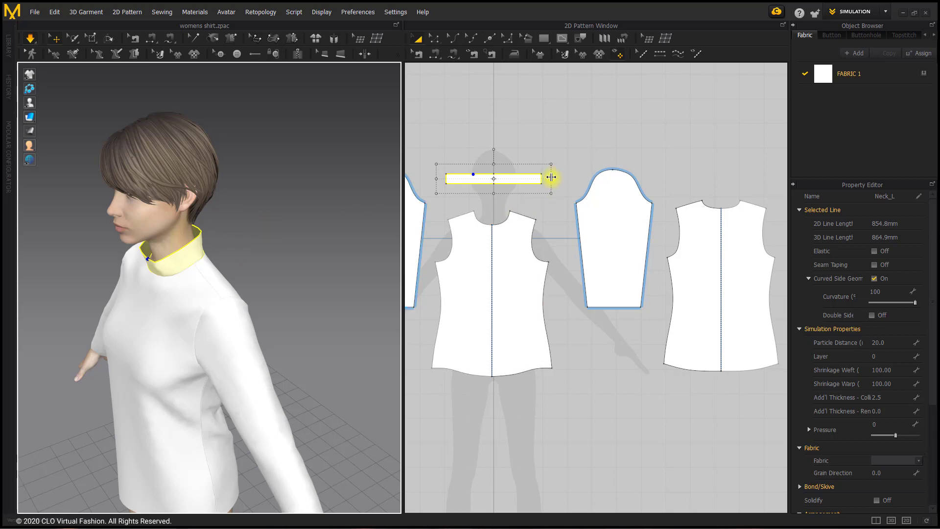
# - Shorten the collar strip from its right end to an outline length of 787.1 mm and simulate it around the neck
pyautogui.moveTo(551, 178); pyautogui.dragTo(543, 177)
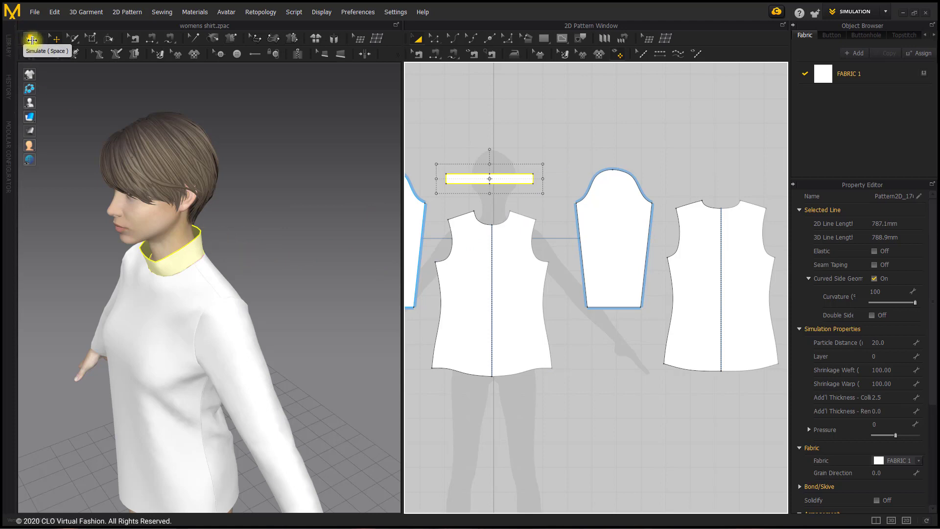
pyautogui.click(31, 39)
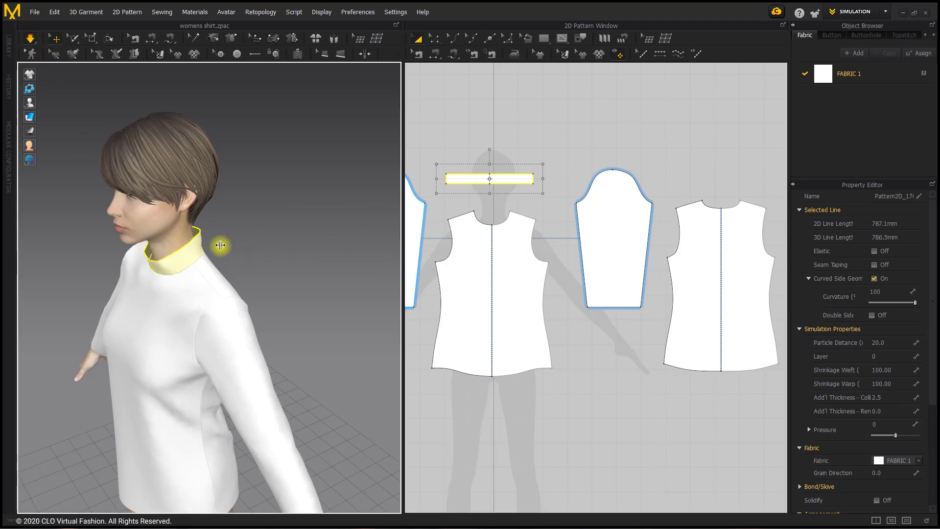
pyautogui.moveTo(208, 241); pyautogui.dragTo(283, 217, button='right')
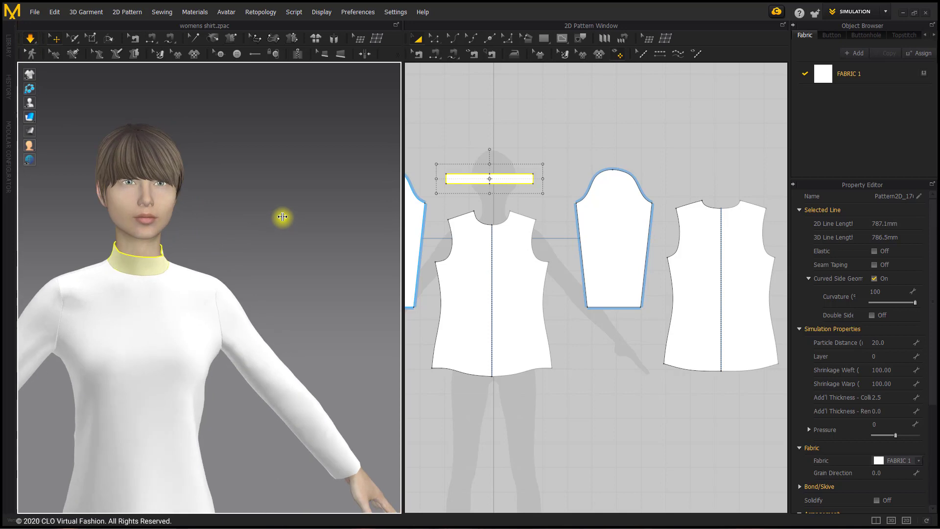
pyautogui.click(162, 252)
pyautogui.moveTo(204, 248); pyautogui.dragTo(225, 296, button='right')
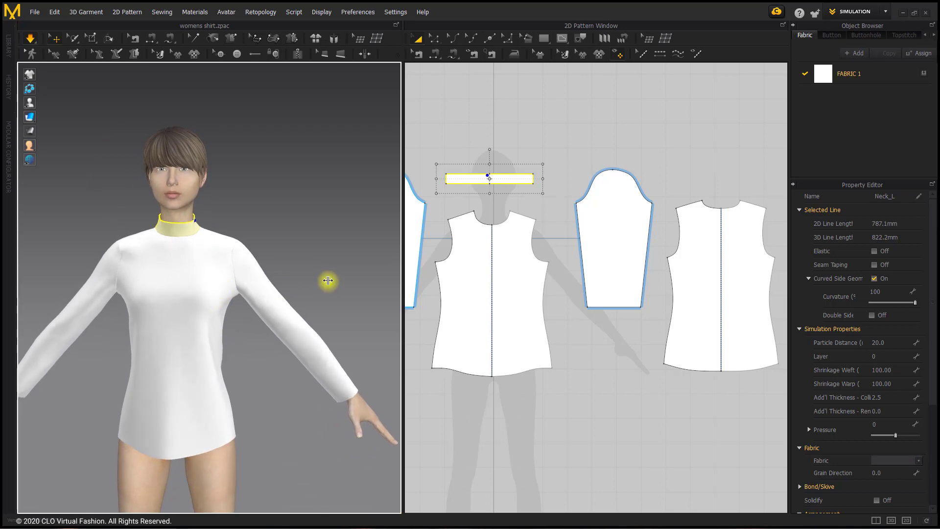
pyautogui.scroll(-2, 337, 277)
pyautogui.moveTo(338, 279); pyautogui.dragTo(363, 256, button='middle')
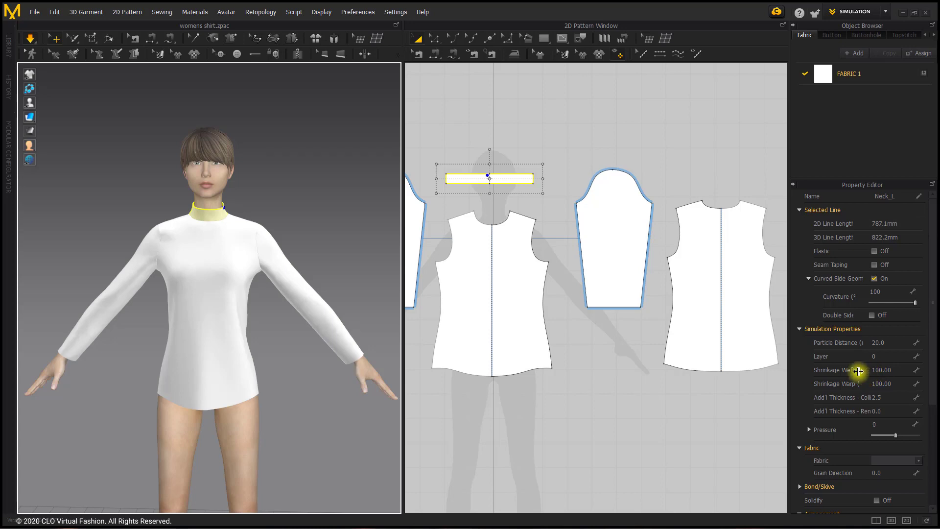
# - Set the weft shrinkage of all pattern pieces to 80
pyautogui.scroll(-2, 651, 296)
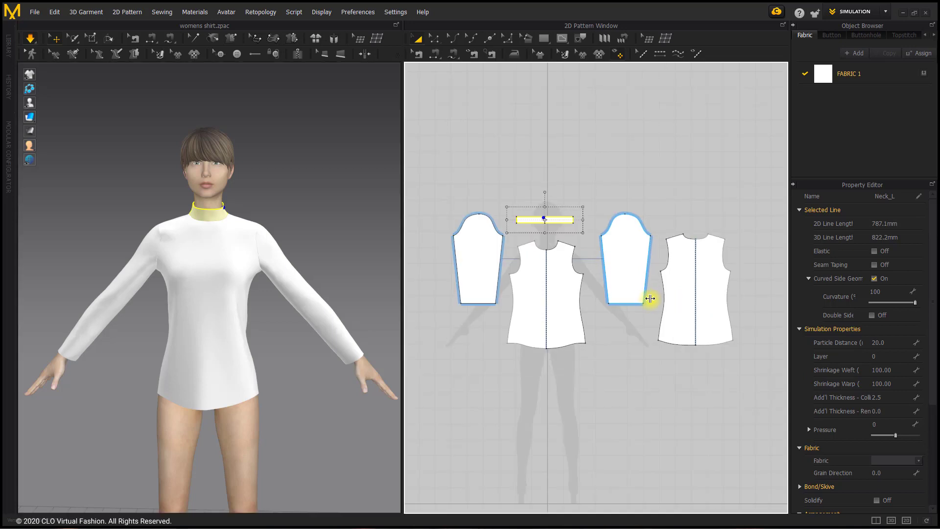
pyautogui.hotkey('ctrl', 'a')
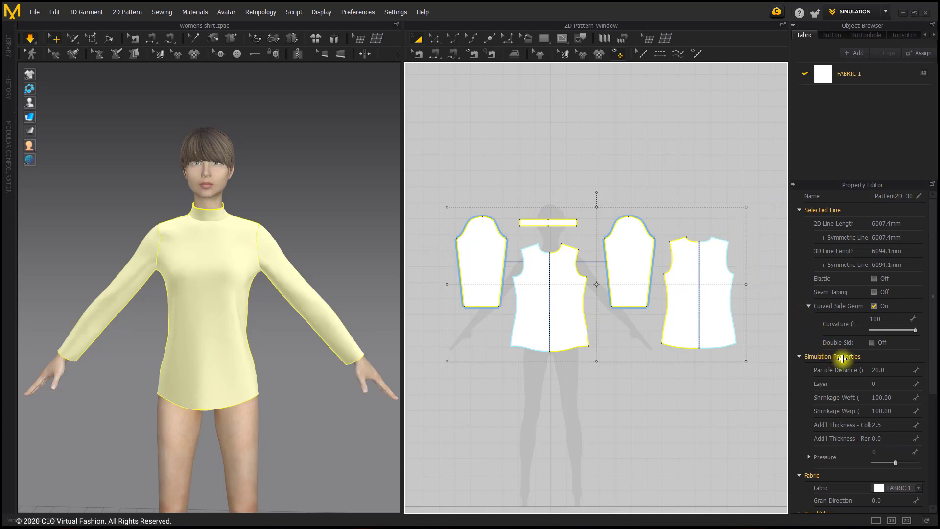
pyautogui.click(882, 397)
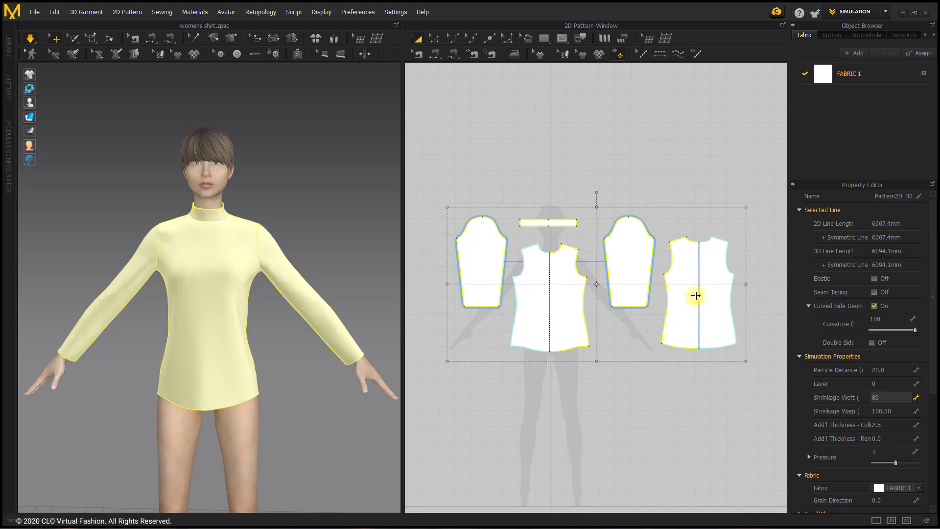
pyautogui.press('Return')
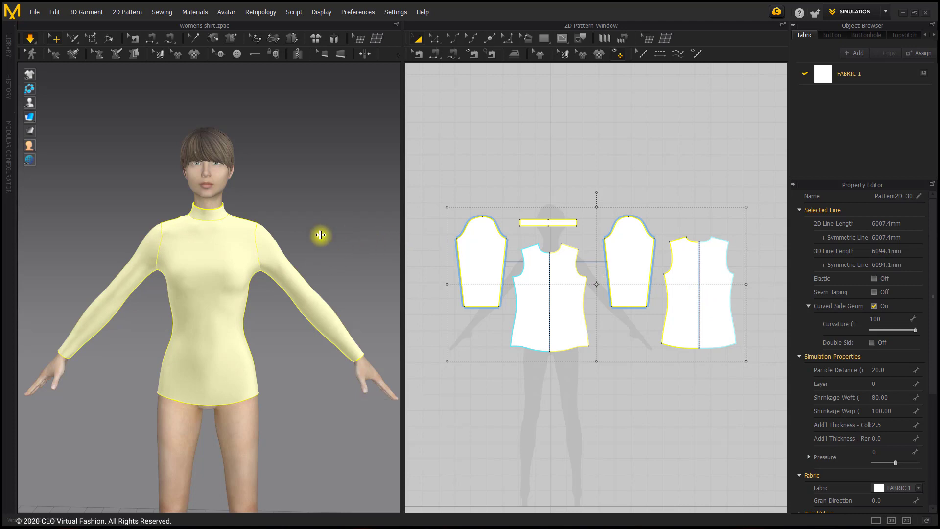
# - Load the F_B_pose_02_attention pose from the avatar library onto the avatar while the garment simulates
pyautogui.click(36, 39)
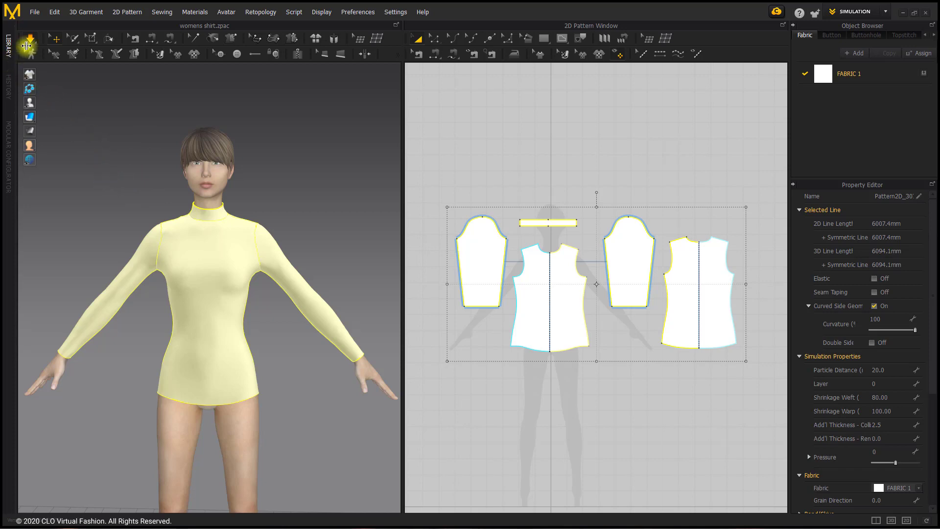
pyautogui.click(9, 41)
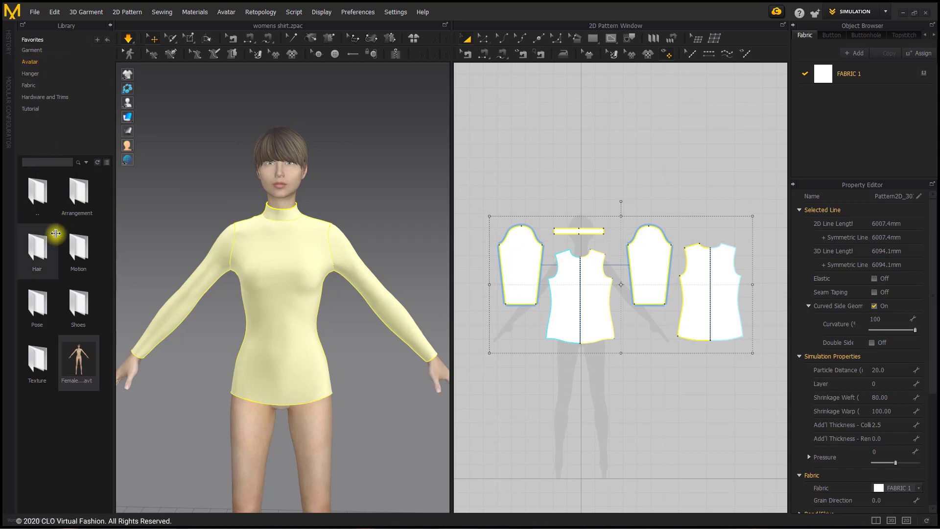
pyautogui.doubleClick(46, 304)
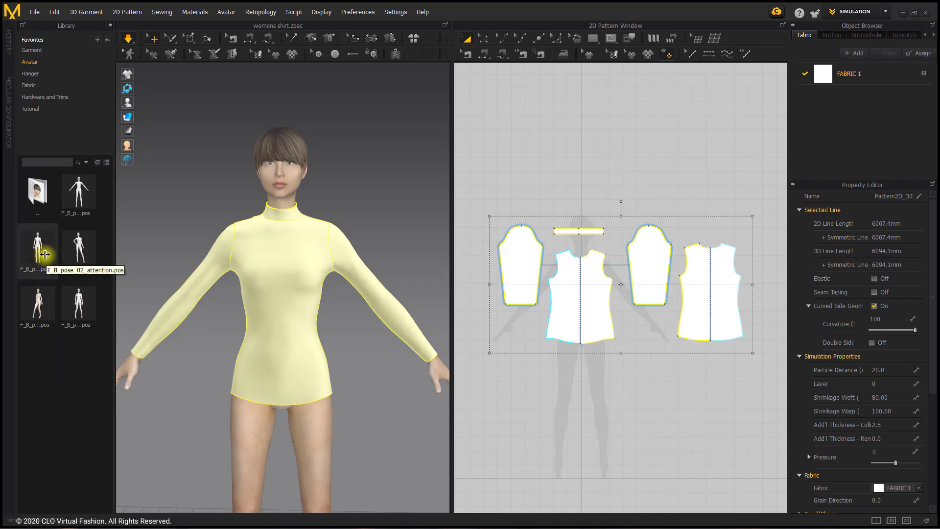
pyautogui.moveTo(45, 254); pyautogui.dragTo(399, 263)
pyautogui.click(482, 292)
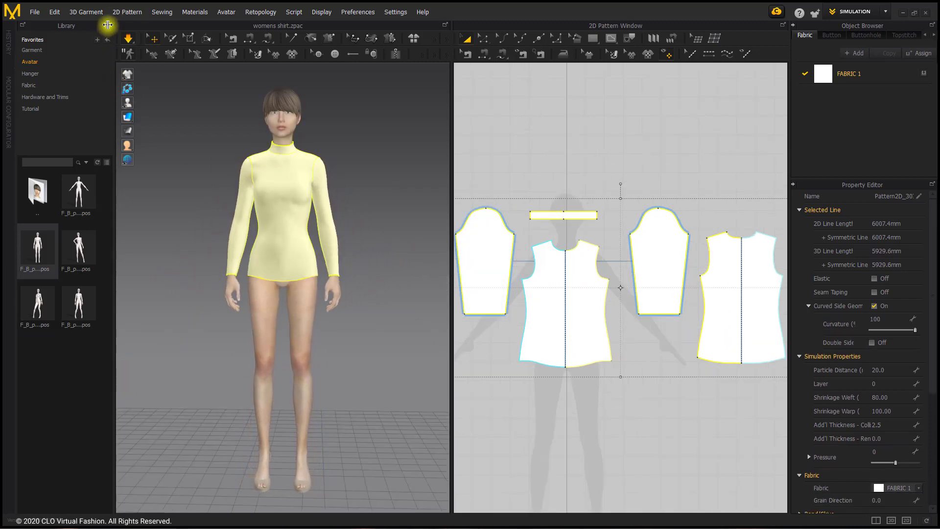
pyautogui.click(110, 24)
# - Tug the fabric downward near both underarms to smooth the bodice sides, then stop the simulation
pyautogui.scroll(5, 177, 186)
pyautogui.moveTo(177, 185); pyautogui.dragTo(181, 159, button='right')
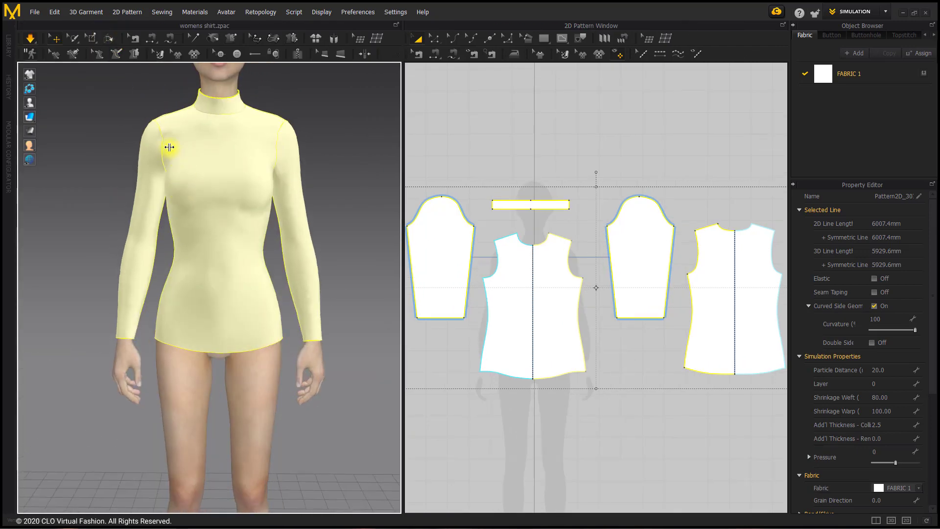
pyautogui.click(168, 146)
pyautogui.moveTo(165, 199); pyautogui.dragTo(188, 258)
pyautogui.moveTo(271, 213); pyautogui.dragTo(273, 289)
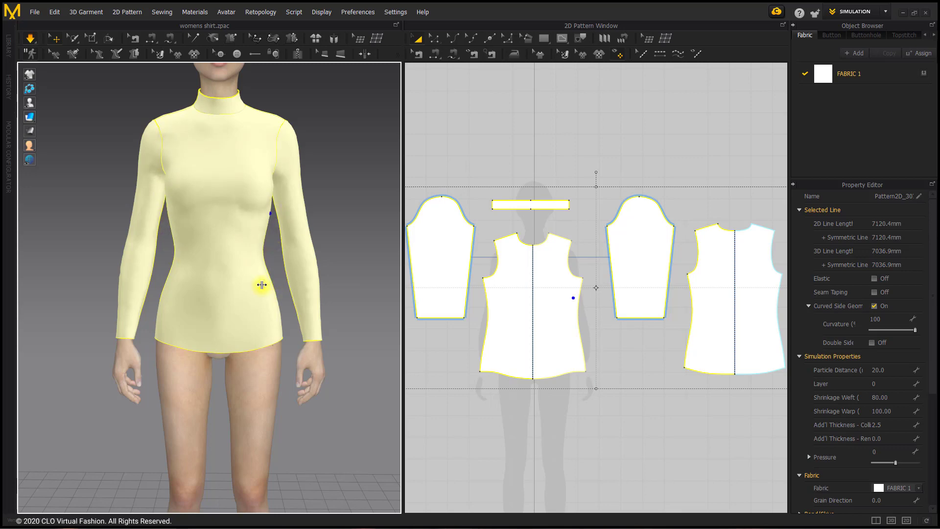
pyautogui.moveTo(185, 260); pyautogui.dragTo(260, 185, button='right')
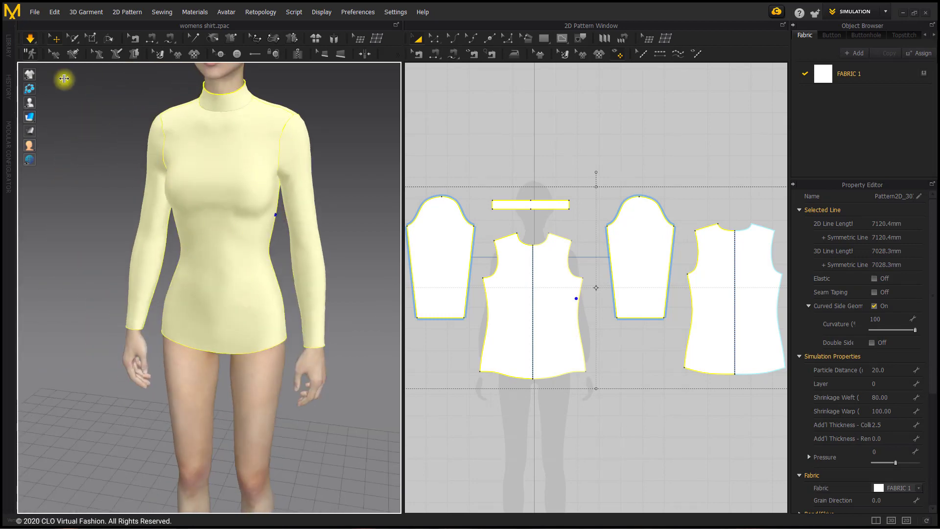
pyautogui.click(31, 37)
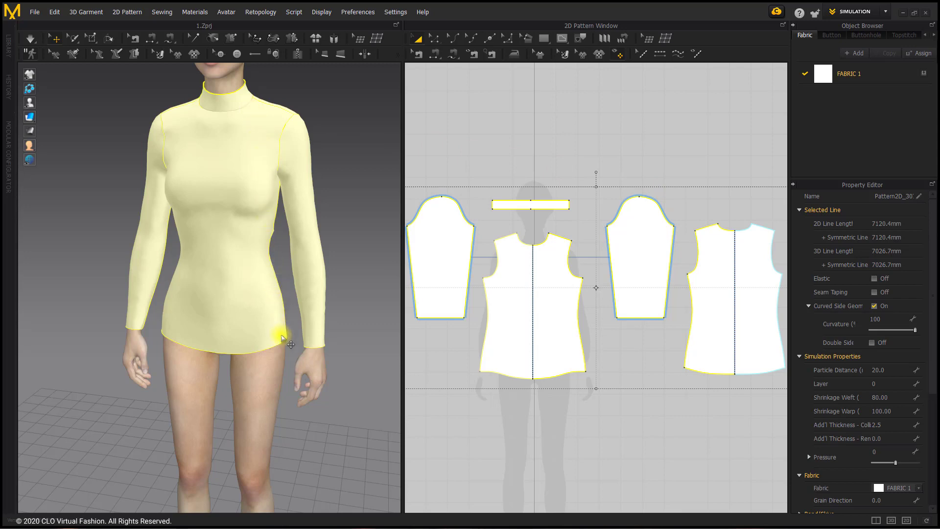
# - Draw a straight internal line about 168 mm long across the front bodice from the neckline curve to the armhole
pyautogui.click(560, 38)
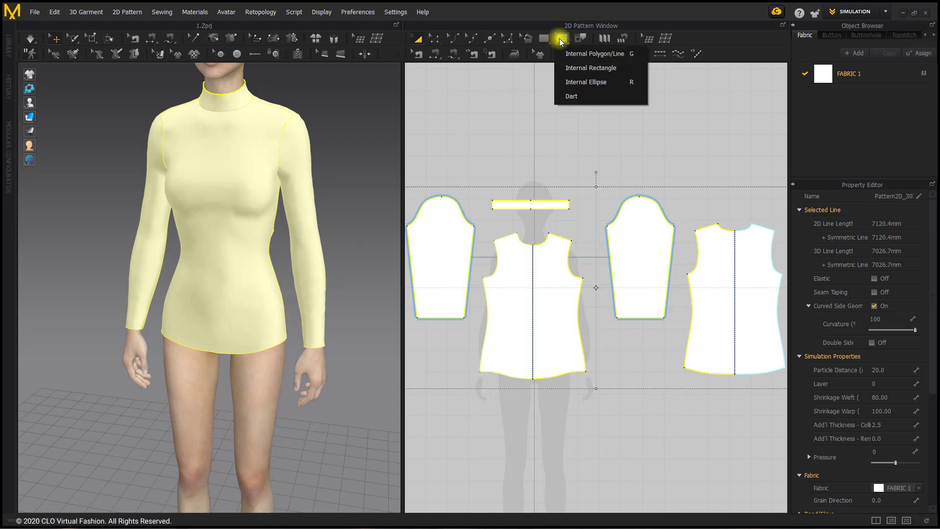
pyautogui.click(620, 58)
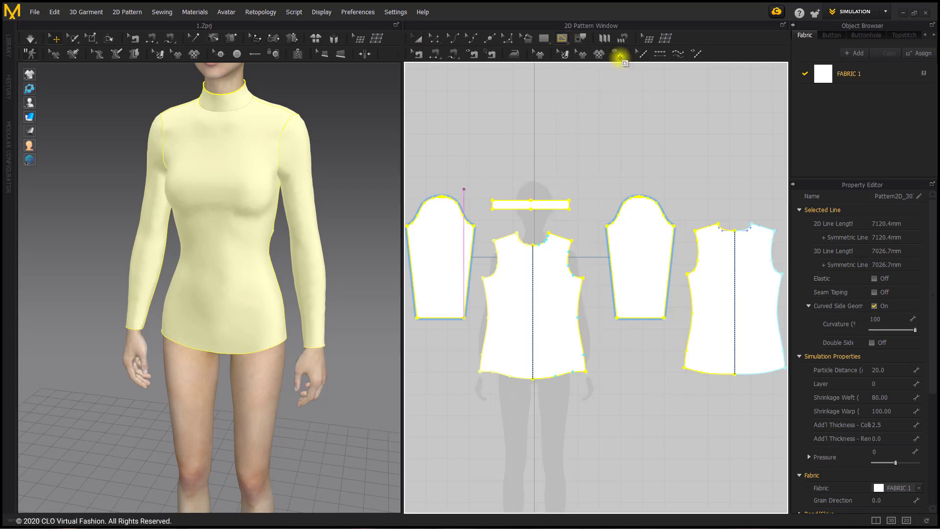
pyautogui.scroll(5, 531, 215)
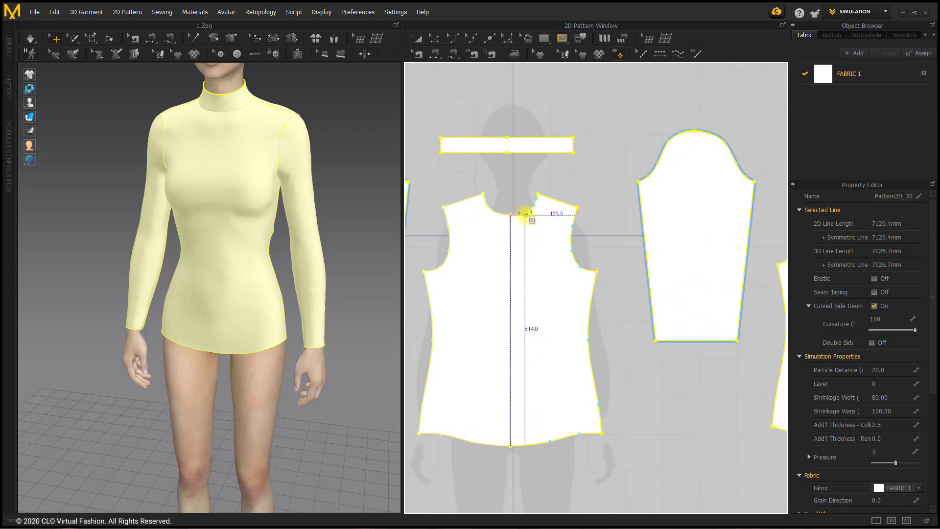
pyautogui.scroll(2, 531, 215)
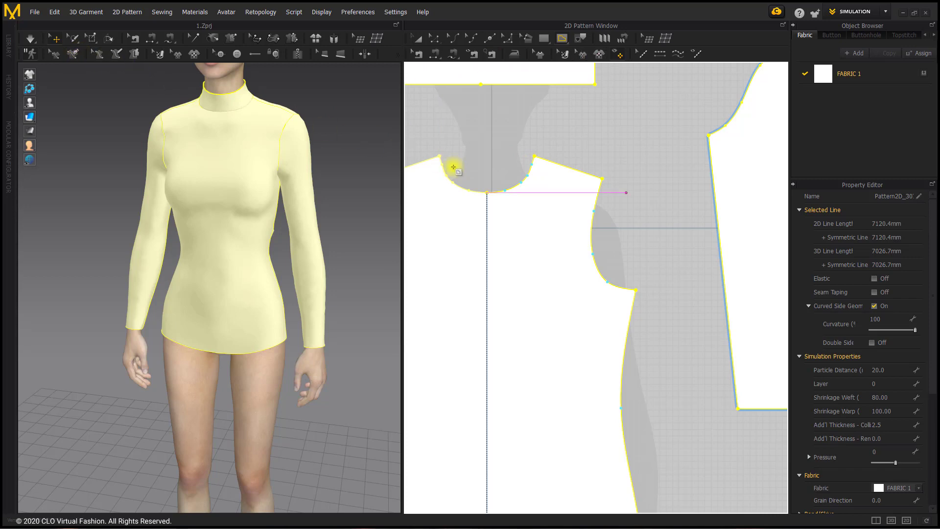
pyautogui.scroll(2, 516, 186)
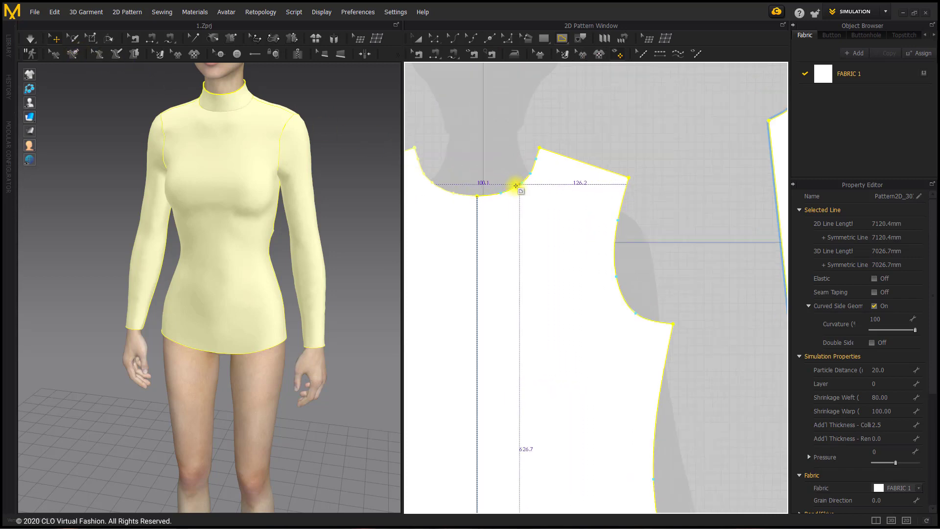
pyautogui.click(516, 186)
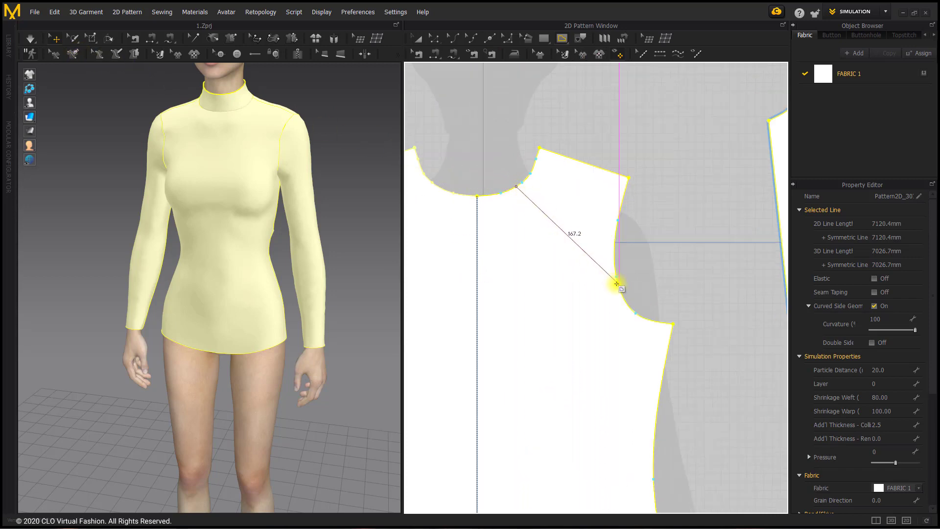
pyautogui.click(617, 285)
pyautogui.press('BackSpace')
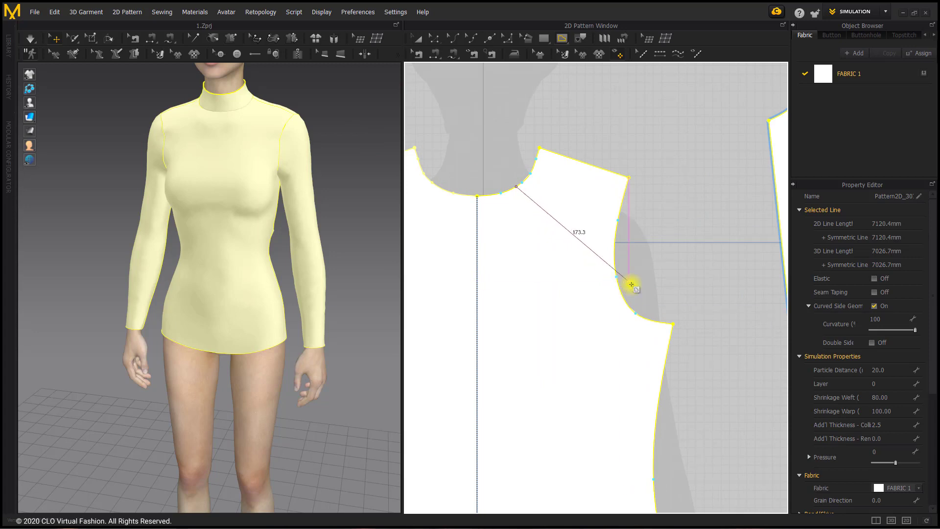
pyautogui.click(619, 286)
pyautogui.press('Return')
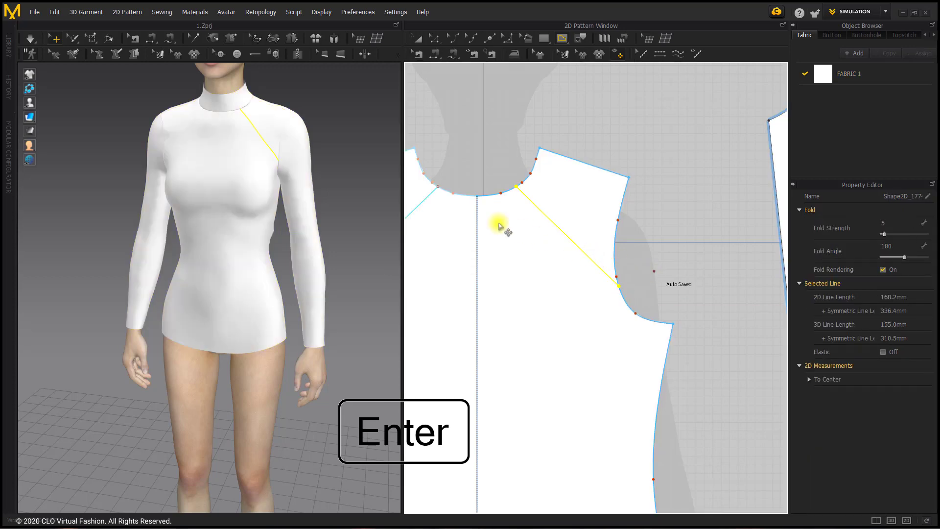
# - Draw a straight internal line about 161 mm long on the back bodice from the neckline to the armhole
pyautogui.moveTo(252, 143); pyautogui.dragTo(286, 152, button='right')
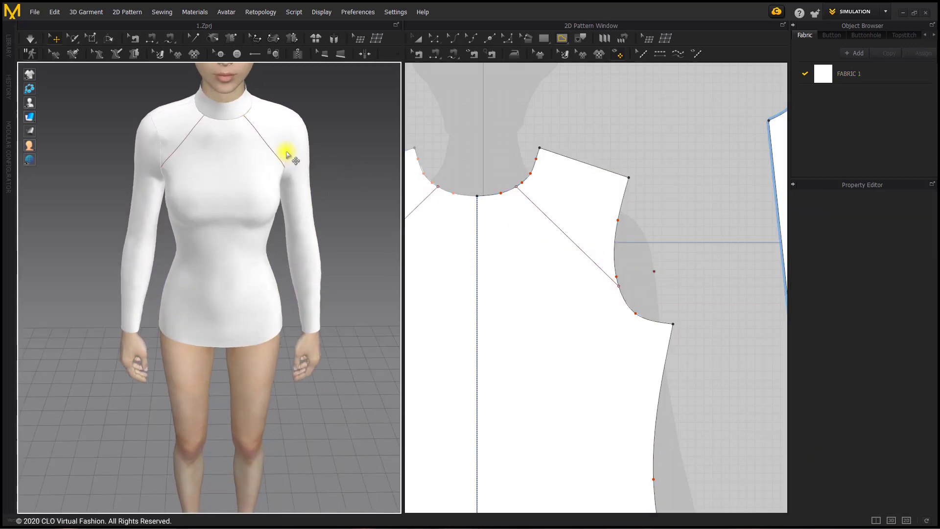
pyautogui.moveTo(281, 178)
pyautogui.mouseDown(button='right')
pyautogui.moveTo(277, 191)
pyautogui.moveTo(275, 164)
pyautogui.mouseUp(button='right')
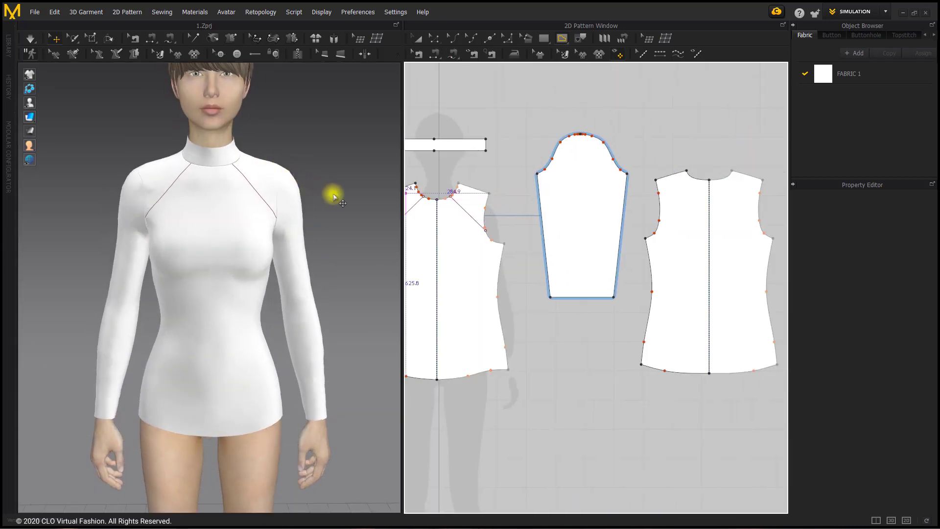
pyautogui.moveTo(331, 193); pyautogui.dragTo(142, 204, button='right')
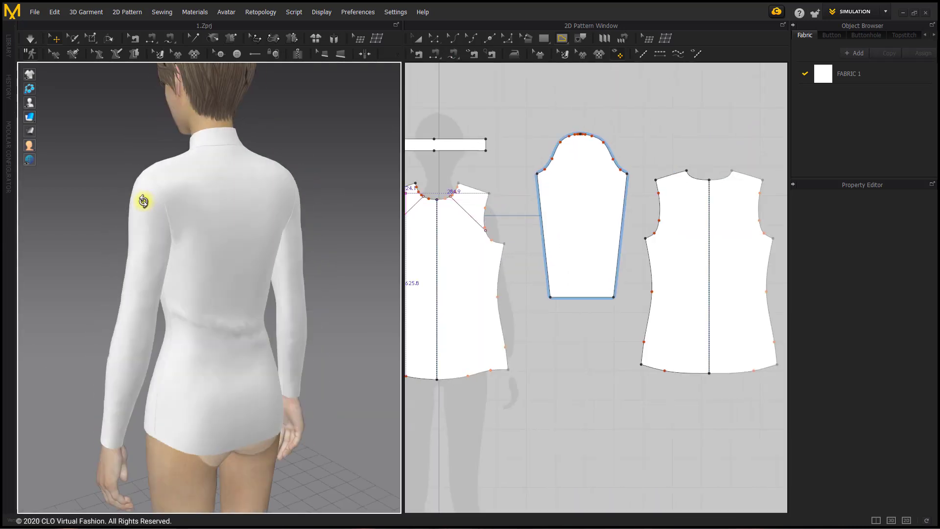
pyautogui.scroll(4, 690, 176)
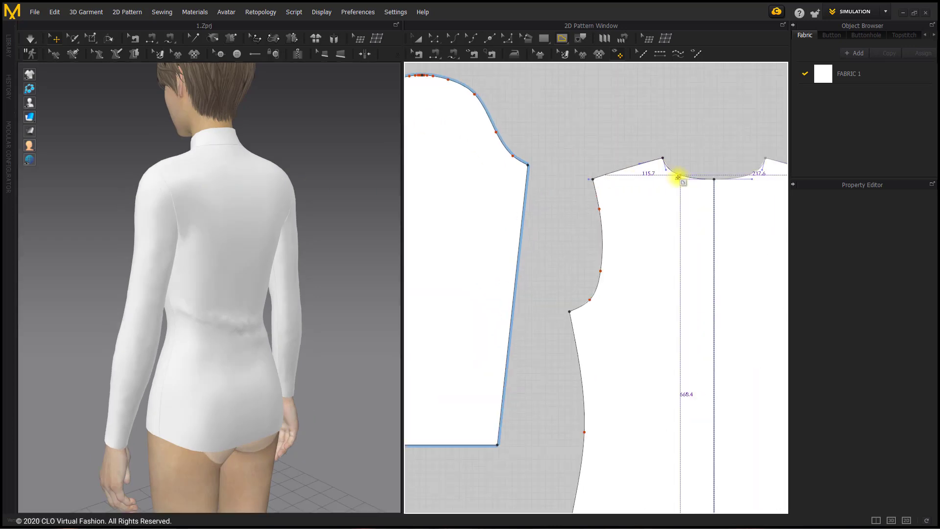
pyautogui.click(603, 247)
pyautogui.press('Return')
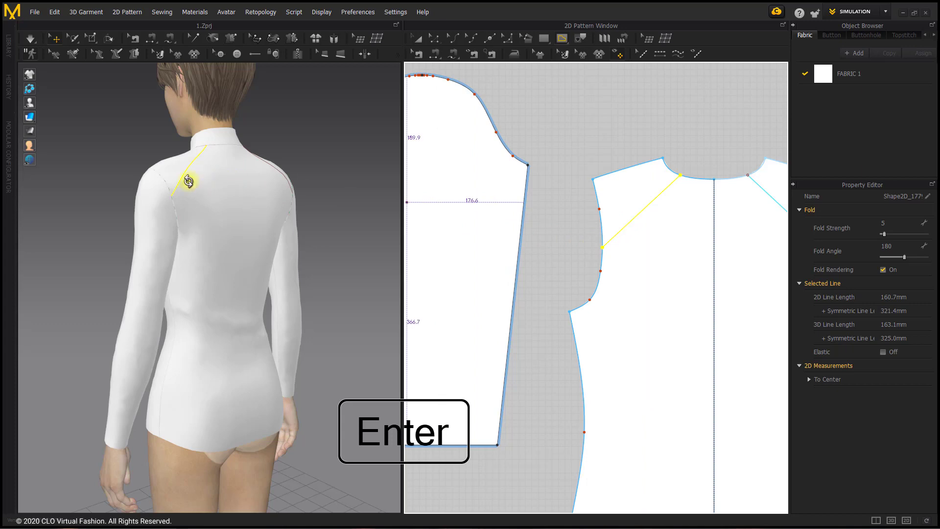
# - Move the back bodice's diagonal line slightly down and inward, then extend/trim it to the pattern outline with points added there
pyautogui.moveTo(193, 180); pyautogui.dragTo(176, 200, button='right')
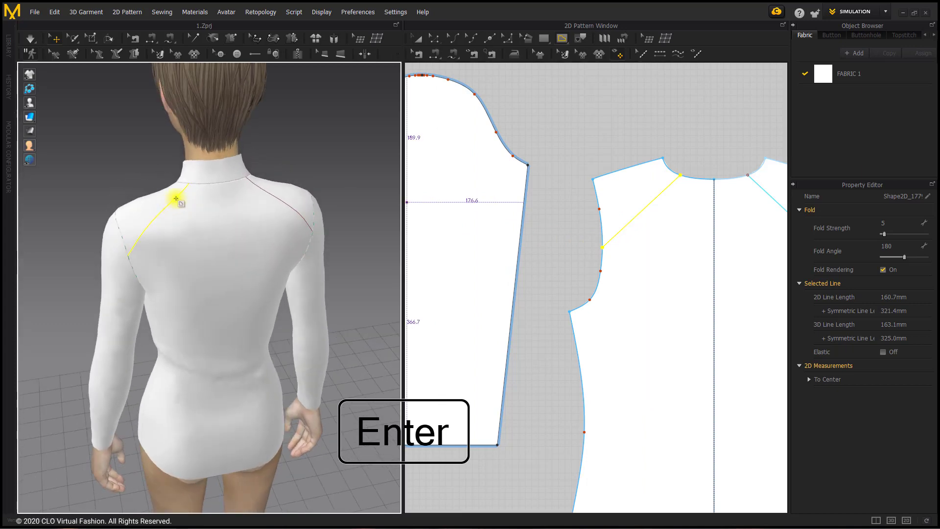
pyautogui.click(436, 42)
pyautogui.click(595, 130)
pyautogui.moveTo(649, 204); pyautogui.dragTo(660, 215)
pyautogui.click(590, 151)
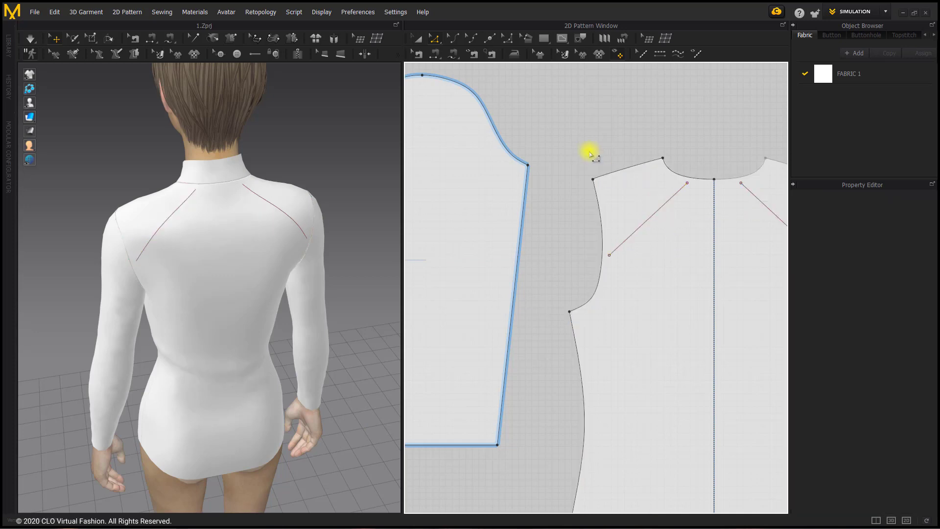
pyautogui.rightClick(652, 216)
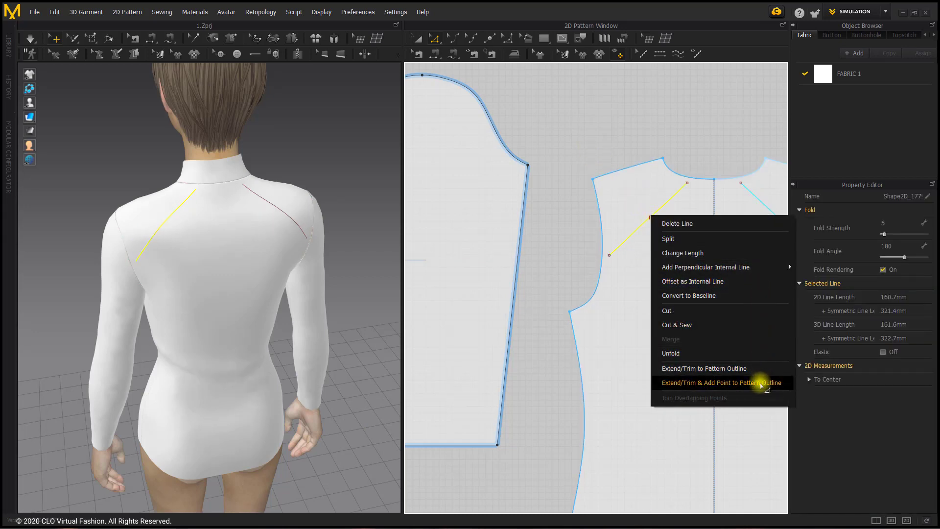
pyautogui.click(761, 383)
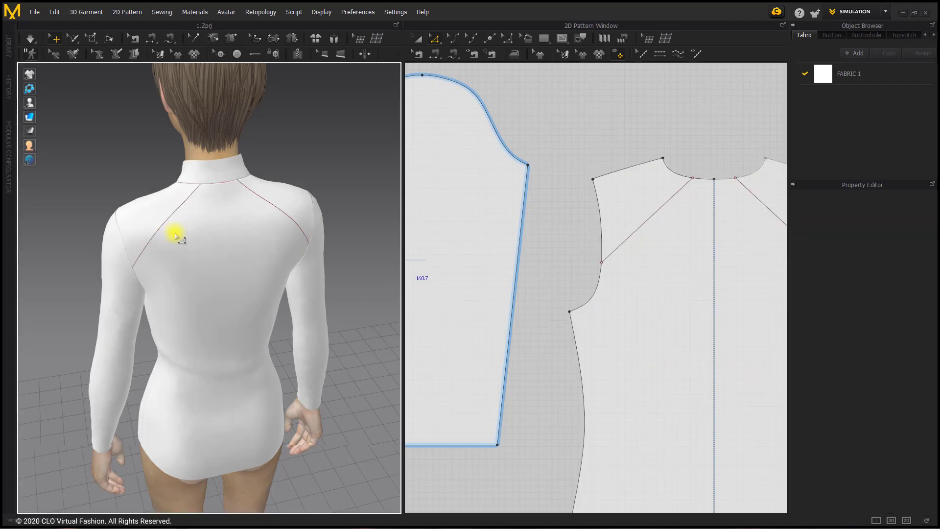
# - Raise the armhole end of the front bodice's diagonal line along the armhole, making the line about 153 mm long
pyautogui.moveTo(179, 235); pyautogui.dragTo(357, 228, button='right')
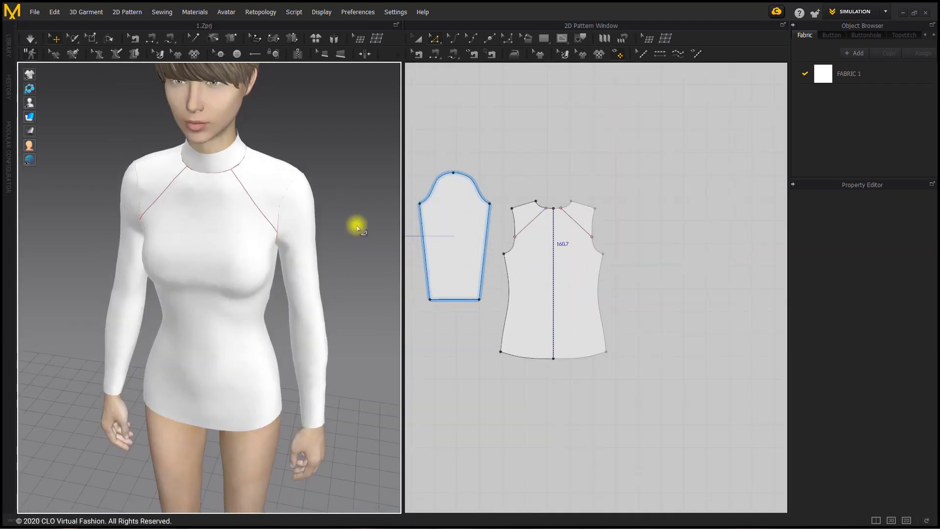
pyautogui.scroll(2, 580, 268)
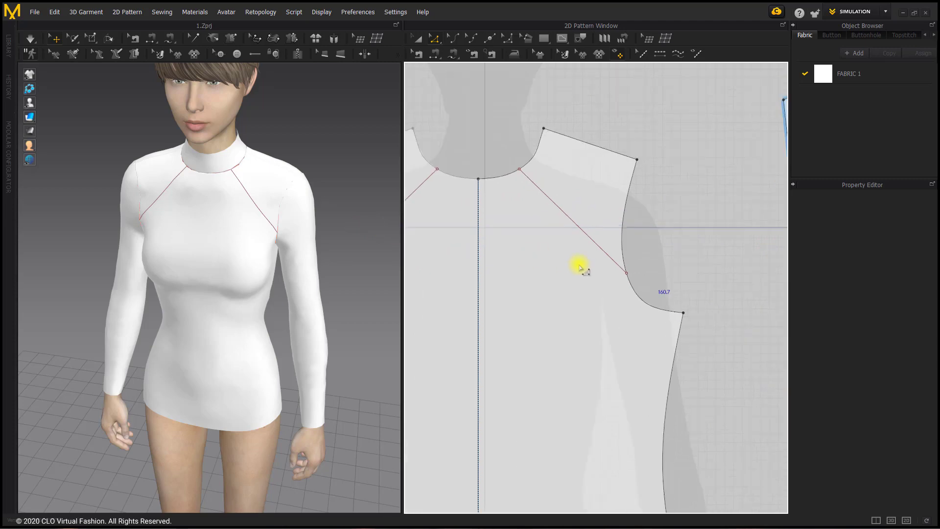
pyautogui.click(627, 269)
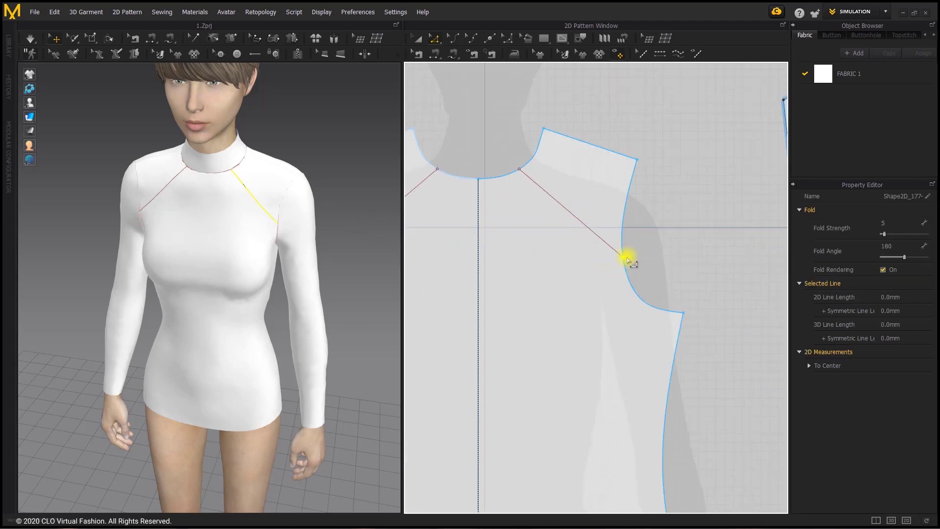
pyautogui.moveTo(277, 240); pyautogui.dragTo(254, 238, button='right')
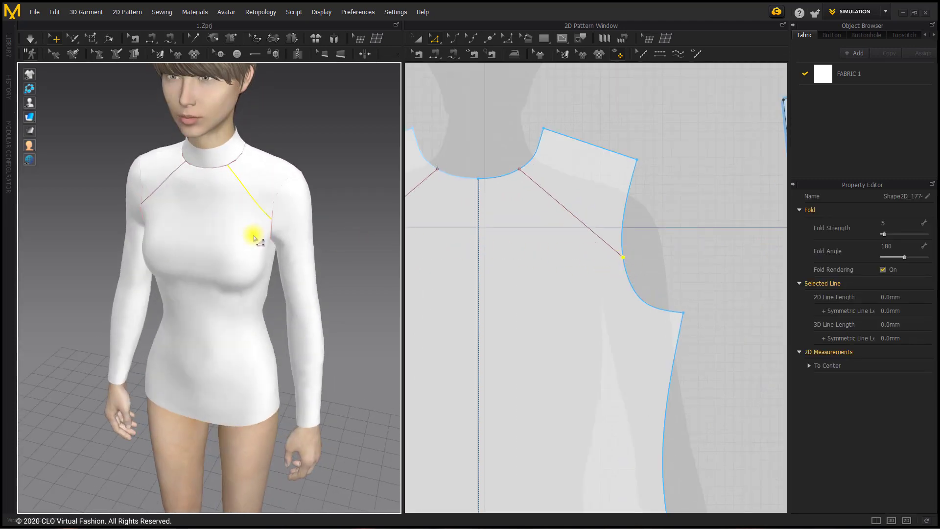
# - Draw a curved internal line about 461 mm long on the front bodice from the underarm corner, inward at the waist, to the hem corner
pyautogui.scroll(-6, 441, 128)
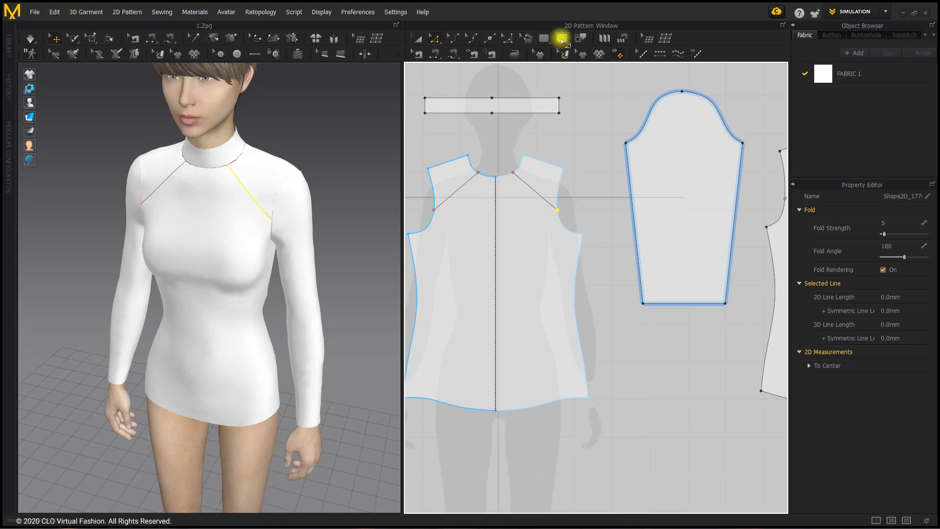
pyautogui.click(562, 39)
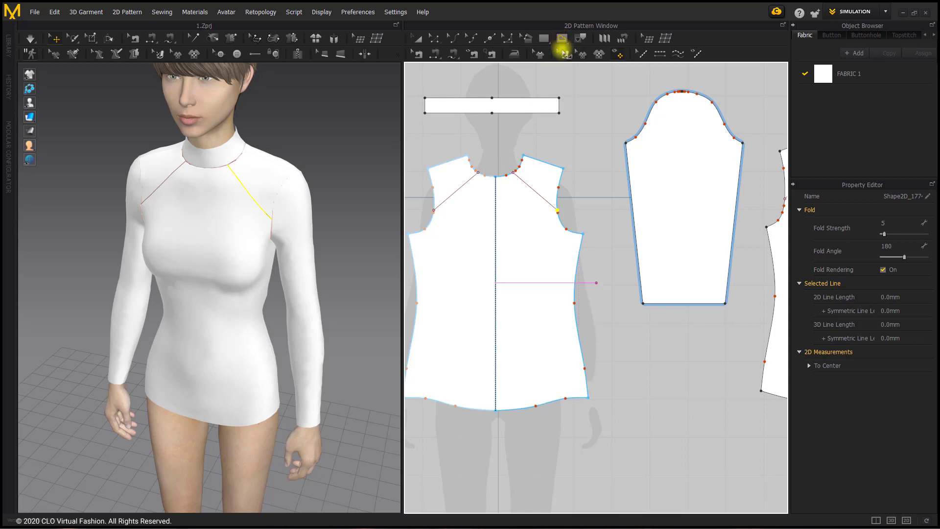
pyautogui.keyDown('ctrl'); pyautogui.click(559, 303); pyautogui.keyUp('ctrl')
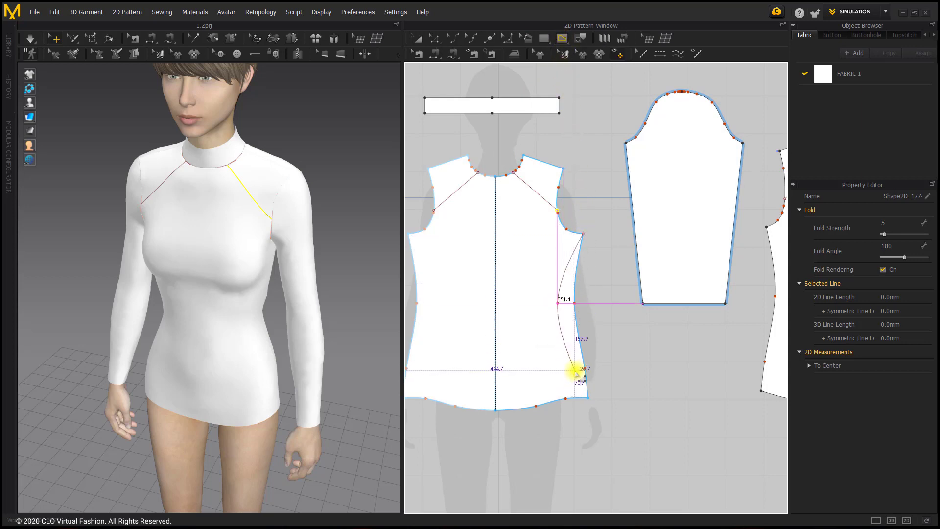
pyautogui.click(589, 398)
pyautogui.press('Return')
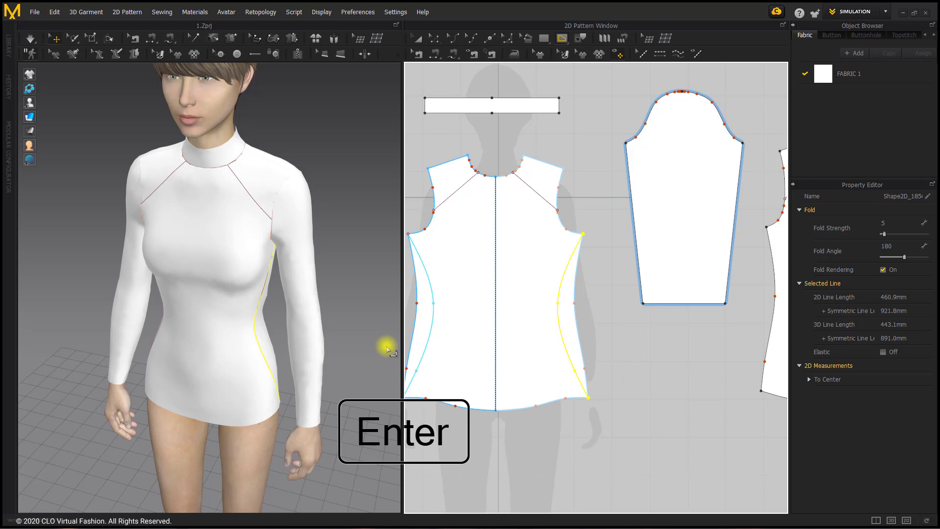
# - Draw a peaked internal line across the sleeve between both side edges, with segments about 208 mm and 214 mm long
pyautogui.scroll(-3, 588, 326)
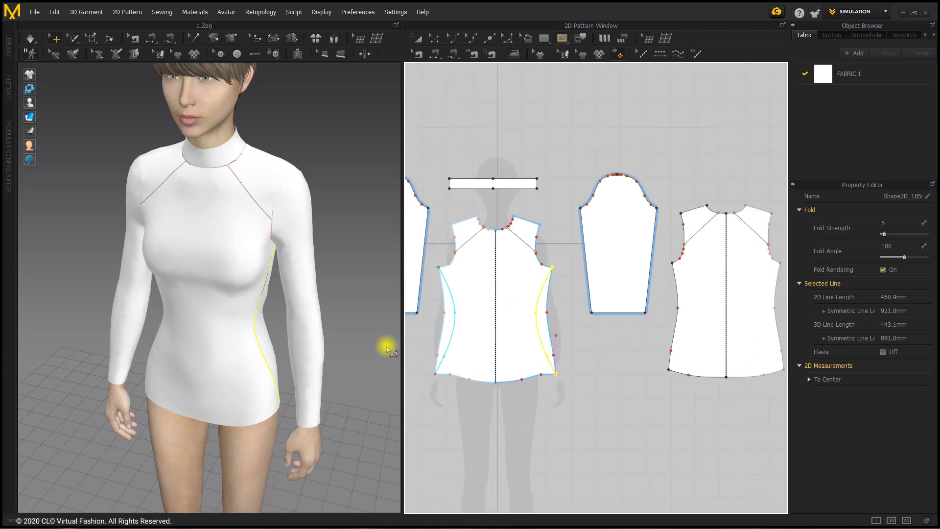
pyautogui.moveTo(554, 336); pyautogui.dragTo(441, 337, button='middle')
pyautogui.scroll(3, 513, 236)
pyautogui.moveTo(511, 237); pyautogui.dragTo(556, 253, button='middle')
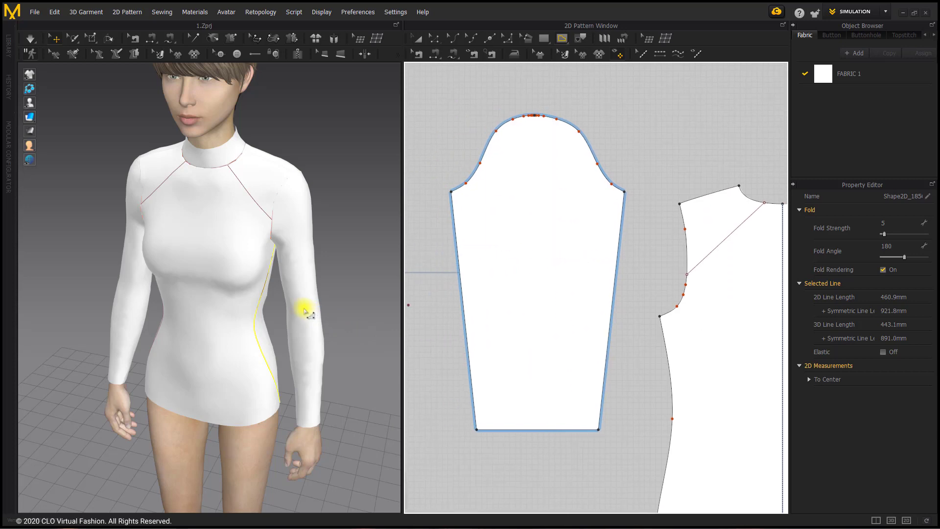
pyautogui.scroll(-2, 304, 308)
pyautogui.moveTo(304, 309); pyautogui.dragTo(277, 282, button='right')
pyautogui.click(282, 252)
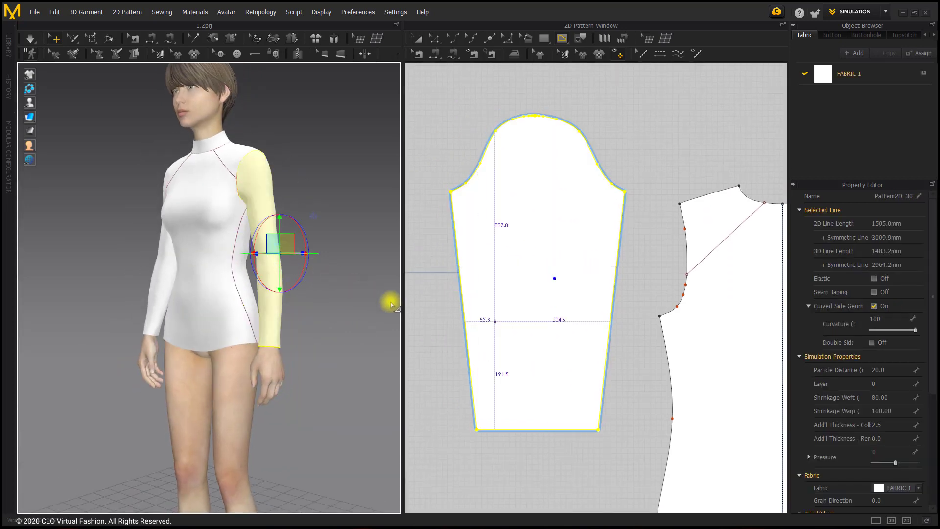
pyautogui.click(465, 334)
pyautogui.click(534, 239)
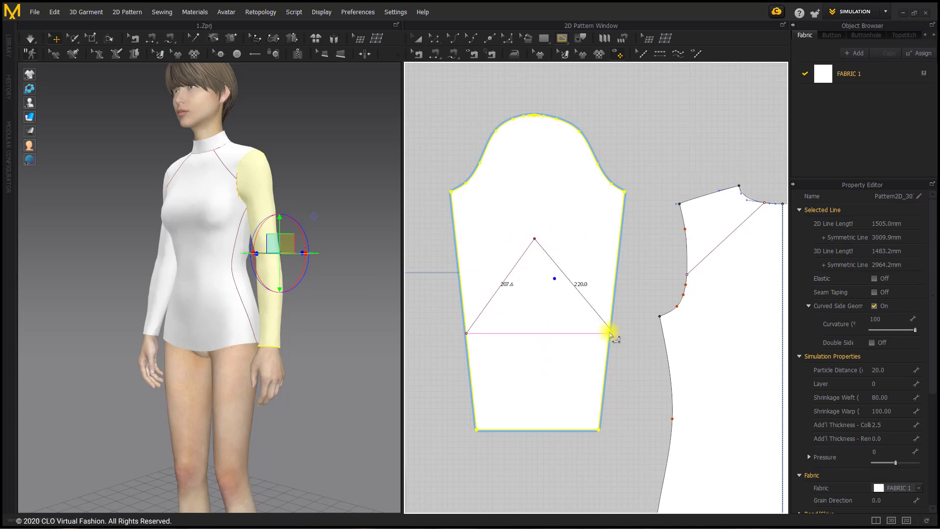
pyautogui.click(609, 333)
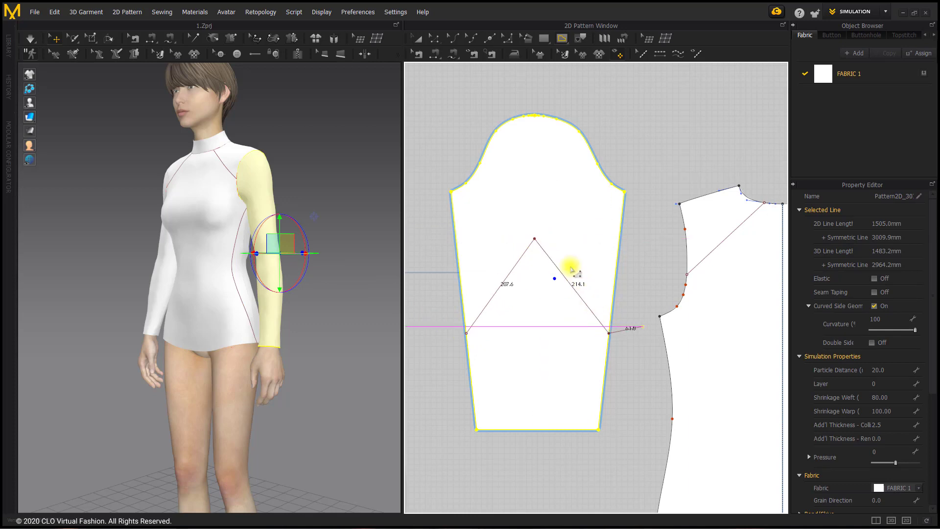
# - Convert the peak point of the sleeve's internal line to a curve point so the line becomes a smooth arch
pyautogui.click(434, 39)
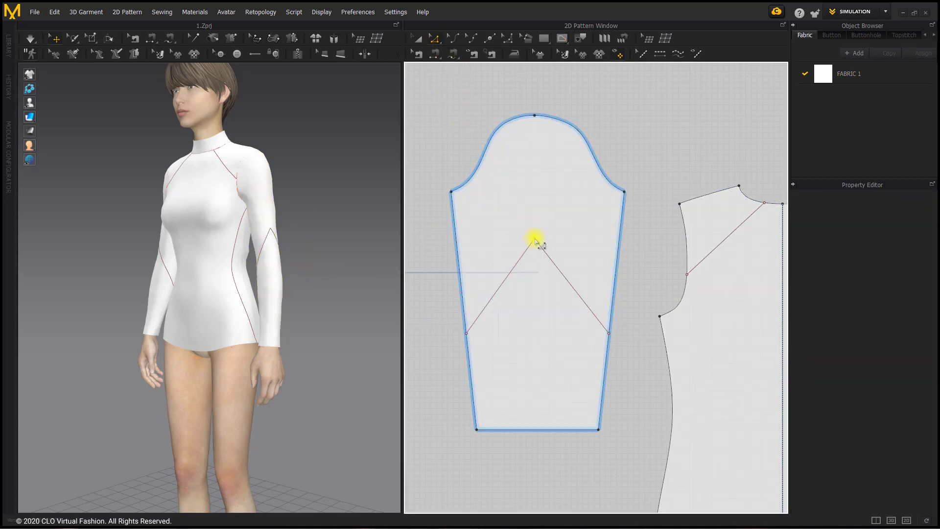
pyautogui.rightClick(535, 240)
pyautogui.click(598, 275)
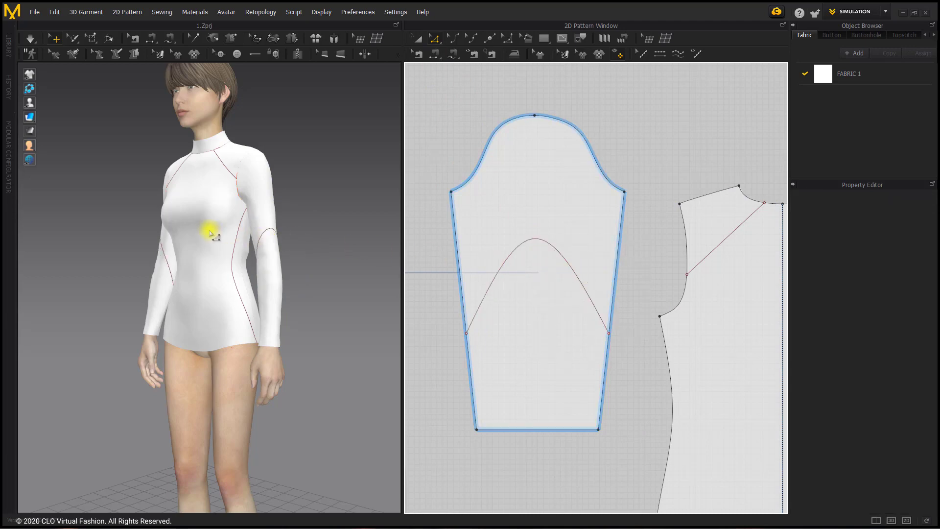
# - Cut and sew the front bodice, sleeve and back bodice along their diagonal, side and arched internal lines
pyautogui.moveTo(210, 232); pyautogui.dragTo(266, 237, button='right')
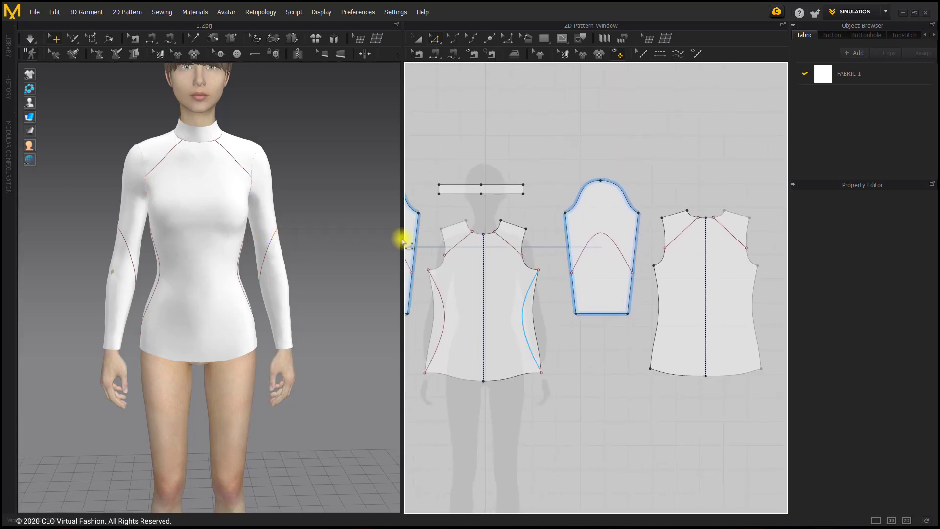
pyautogui.click(510, 243)
pyautogui.keyDown('shift'); pyautogui.click(524, 309); pyautogui.keyUp('shift')
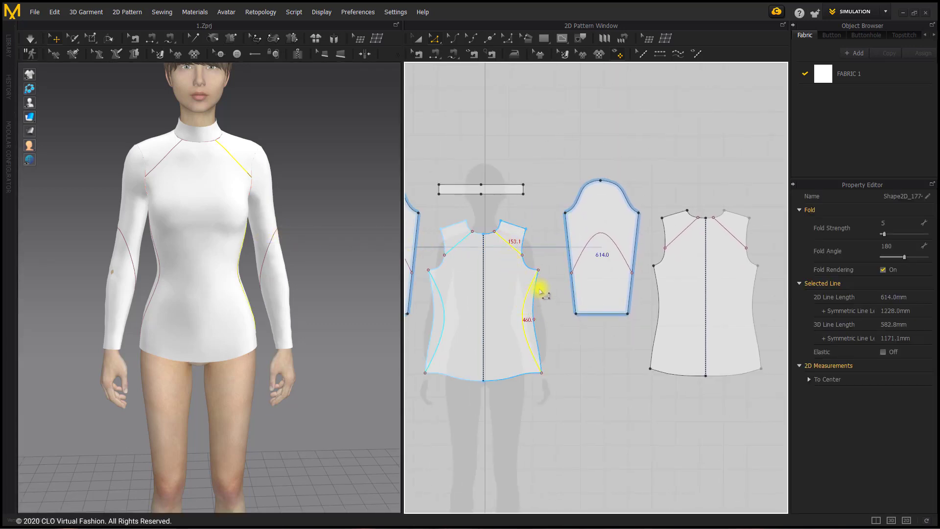
pyautogui.keyDown('shift'); pyautogui.click(601, 235); pyautogui.keyUp('shift')
pyautogui.keyDown('shift'); pyautogui.click(681, 233); pyautogui.keyUp('shift')
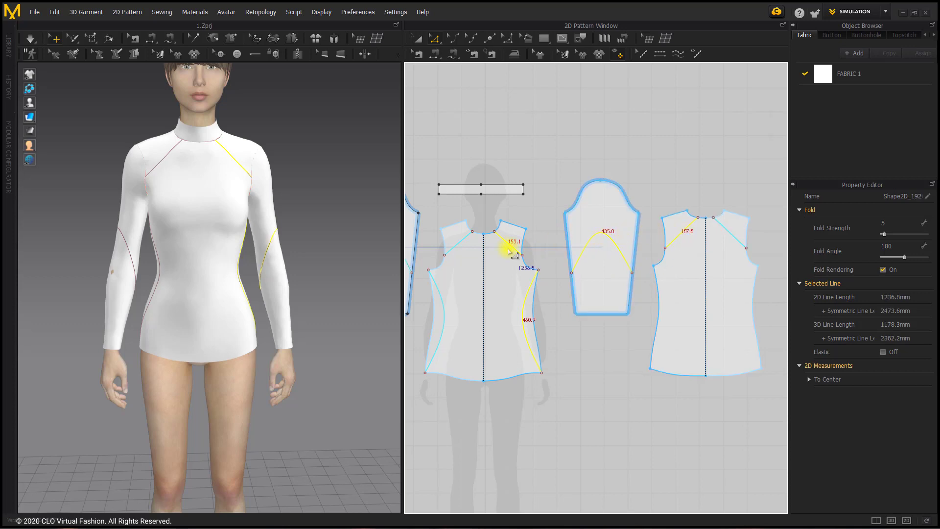
pyautogui.moveTo(489, 247); pyautogui.dragTo(508, 248, button='middle')
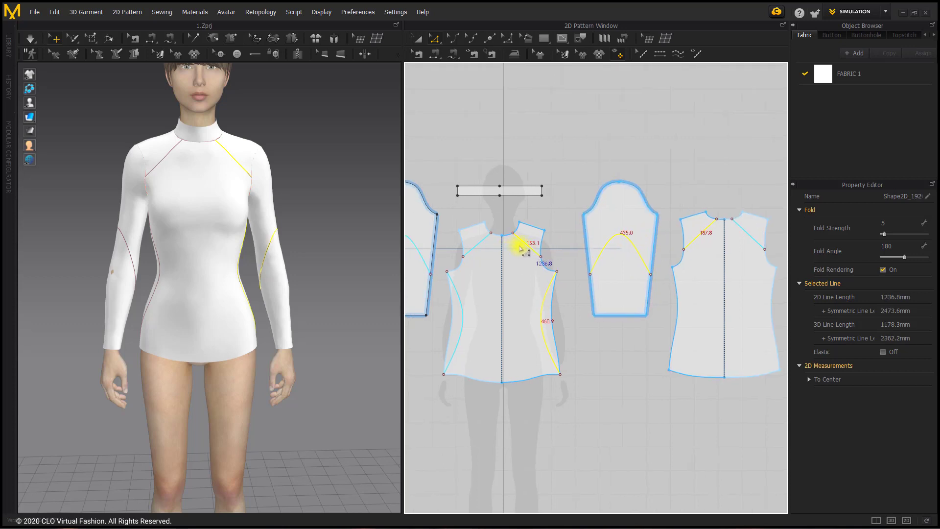
pyautogui.rightClick(527, 247)
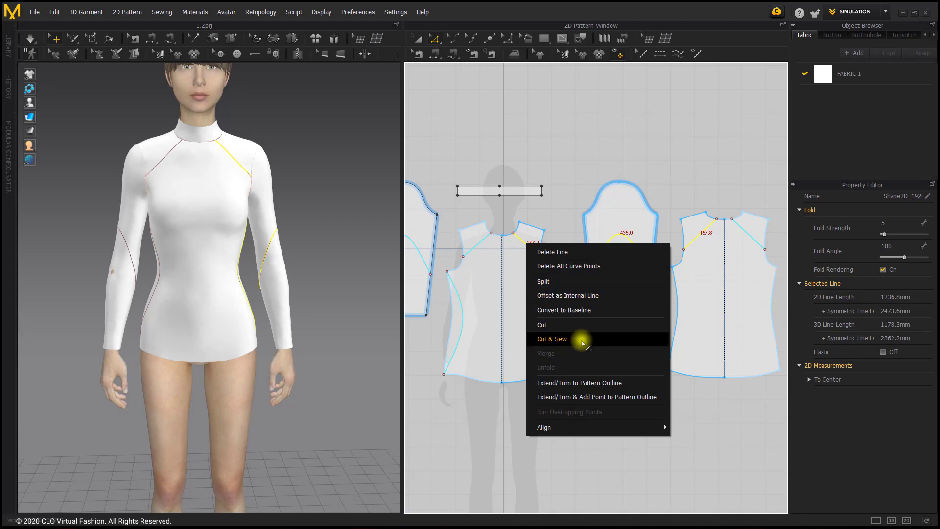
pyautogui.click(583, 343)
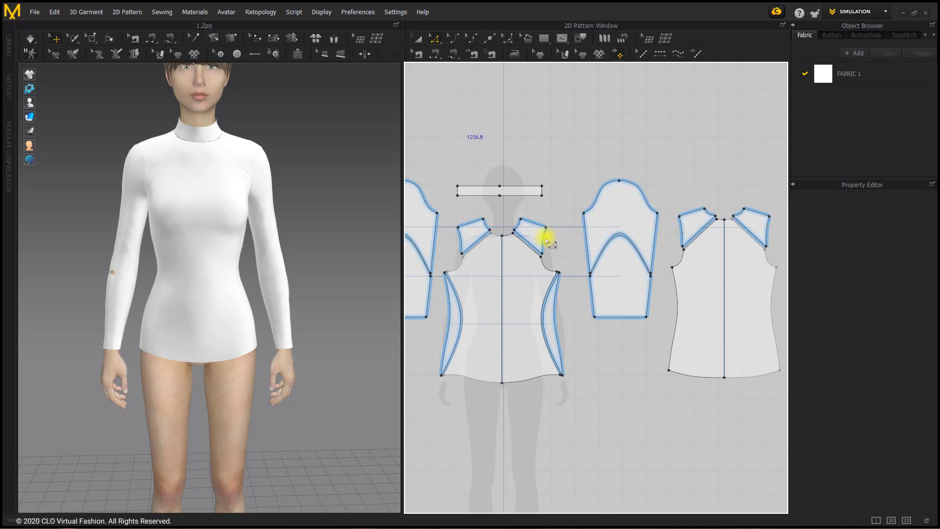
# - Merge the separated front and back shoulder pieces along their shoulder seam into one yoke piece per side
pyautogui.scroll(3, 500, 168)
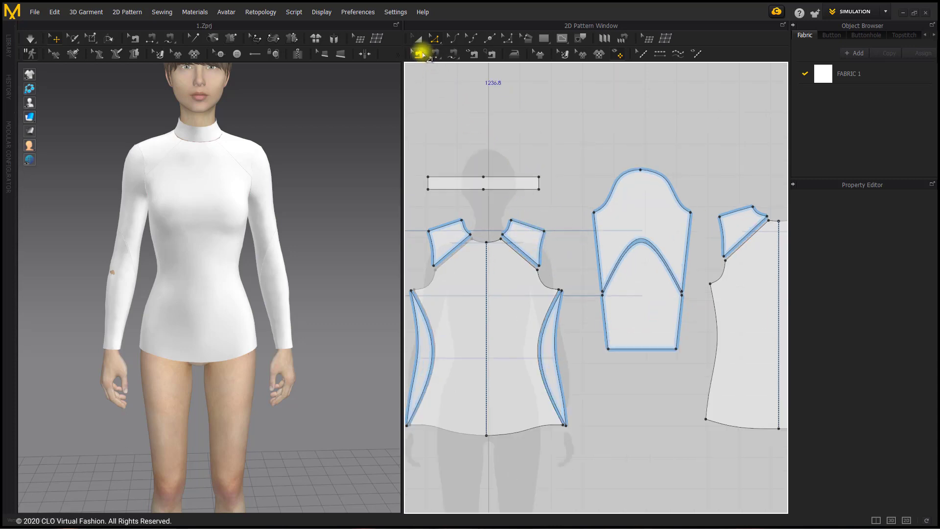
pyautogui.click(419, 53)
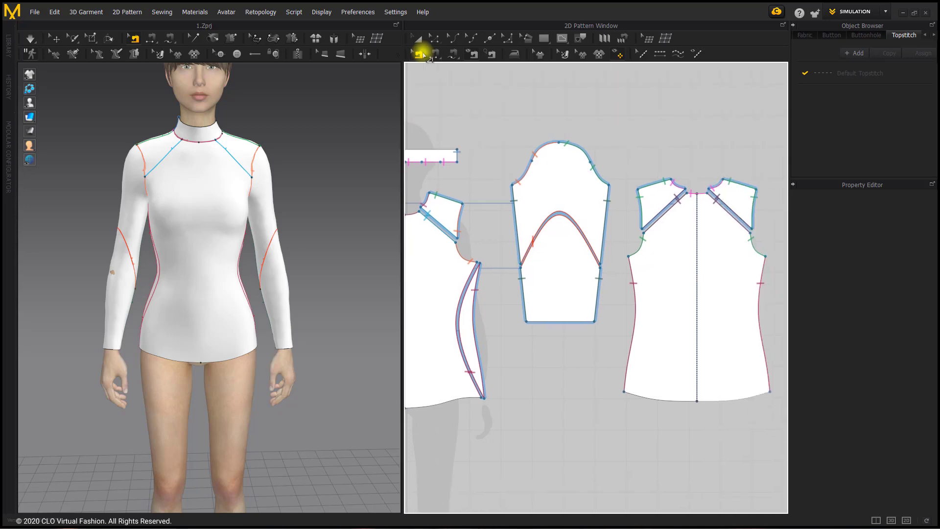
pyautogui.click(672, 203)
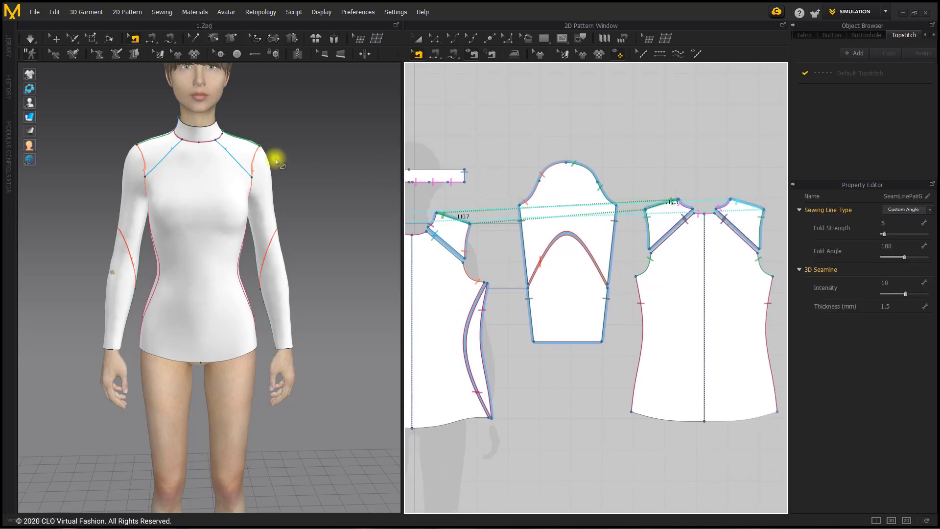
pyautogui.moveTo(275, 162); pyautogui.dragTo(239, 184, button='right')
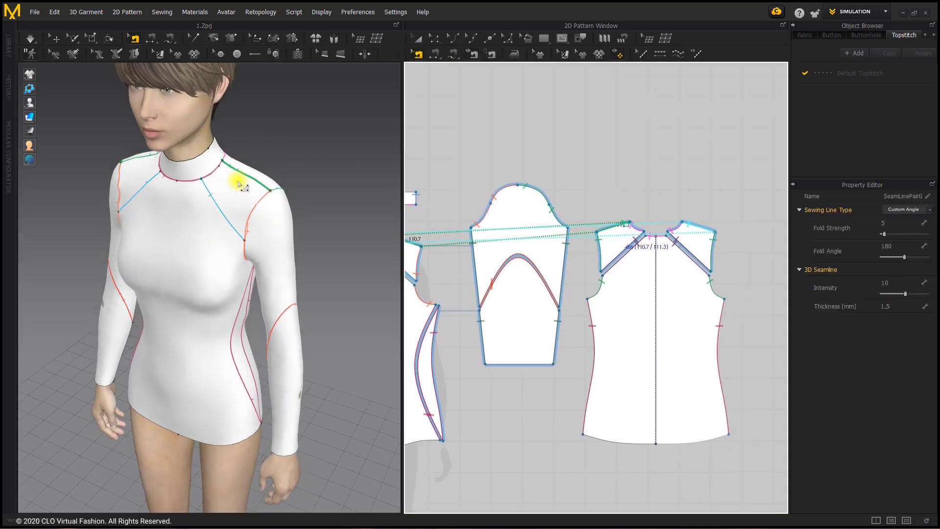
pyautogui.rightClick(621, 226)
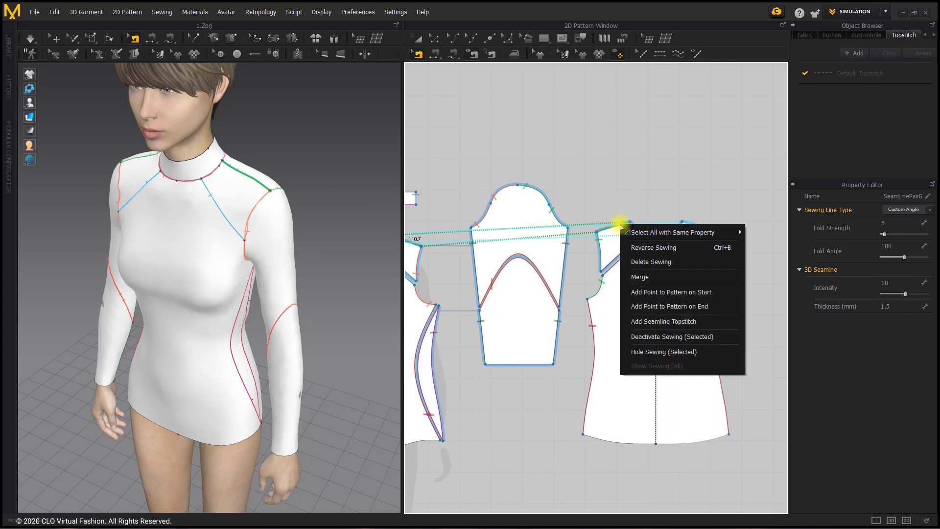
pyautogui.click(689, 282)
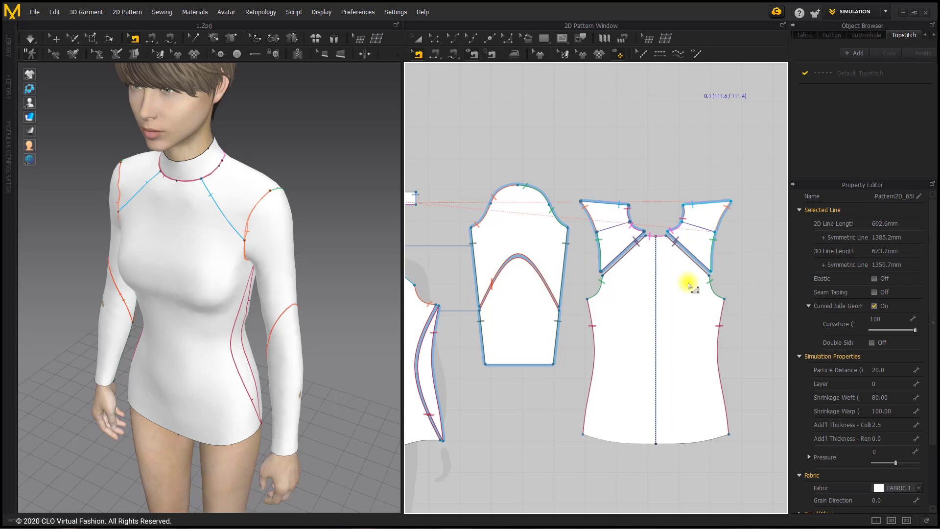
# - Remove the leftover shoulder seam line from inside the merged yoke pieces
pyautogui.scroll(3, 683, 269)
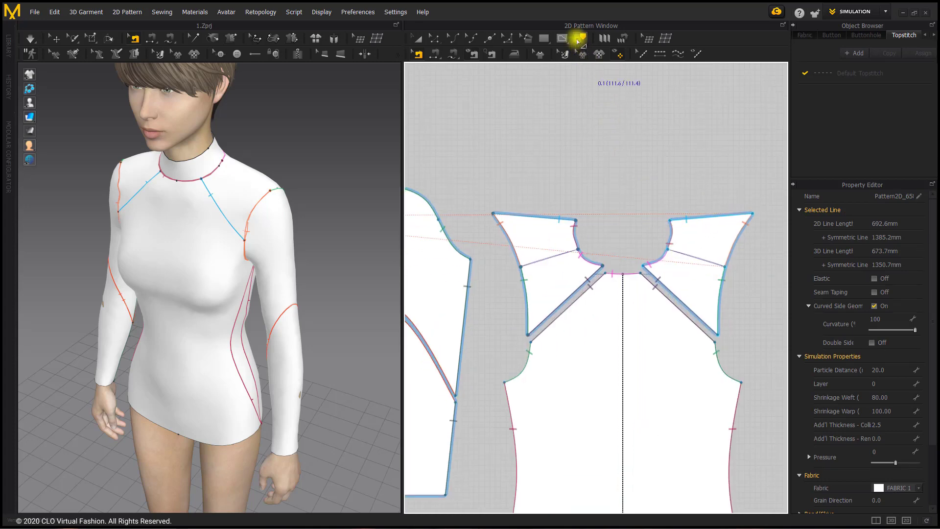
pyautogui.click(580, 39)
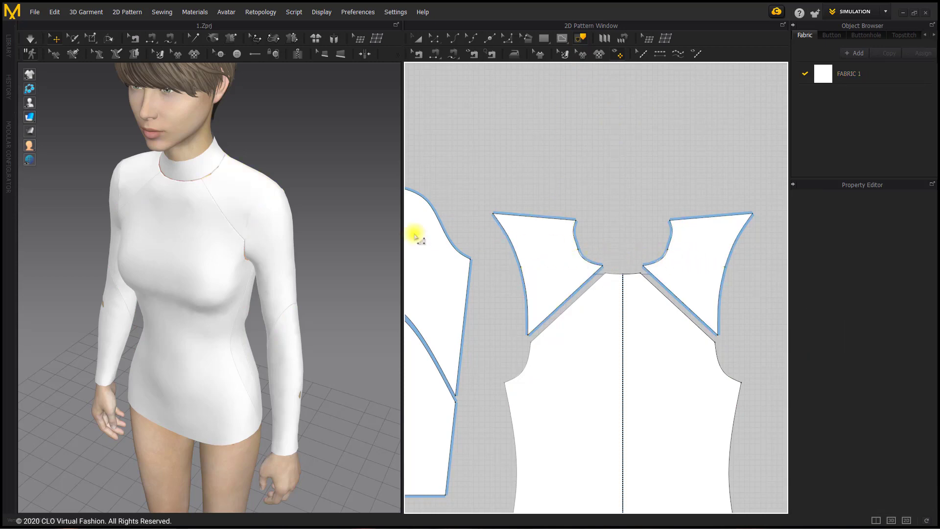
pyautogui.moveTo(308, 223); pyautogui.dragTo(257, 232, button='right')
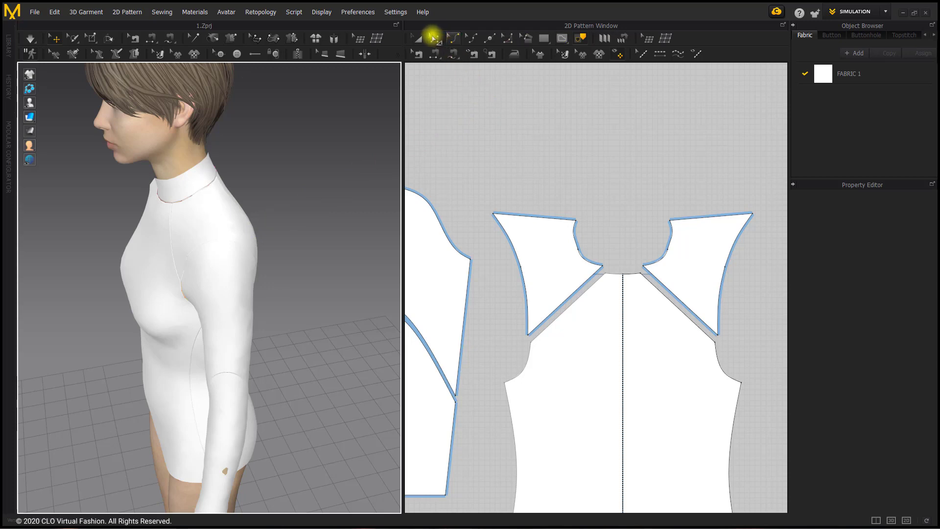
# - Start Offset as Internal Line along Curve between the straight front and back edges of the yoke
pyautogui.click(434, 39)
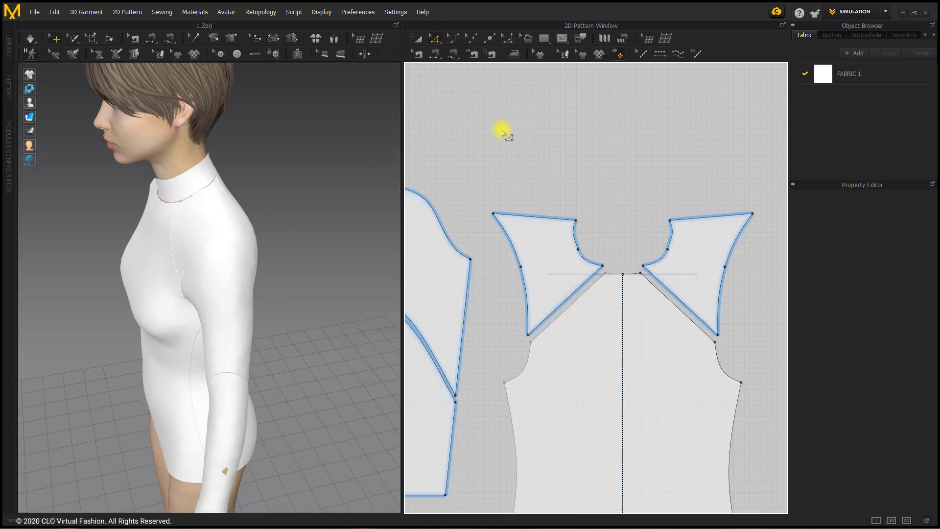
pyautogui.click(544, 219)
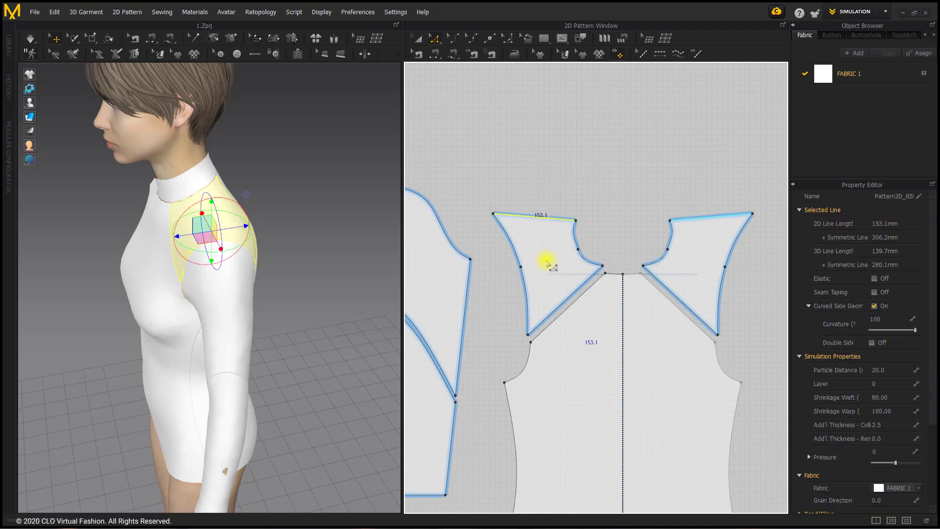
pyautogui.keyDown('shift'); pyautogui.click(551, 318); pyautogui.keyUp('shift')
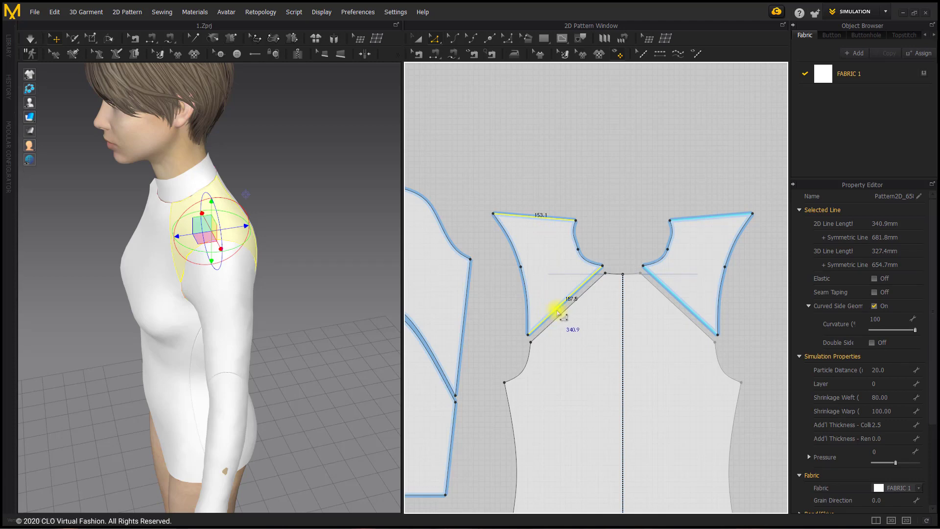
pyautogui.rightClick(559, 312)
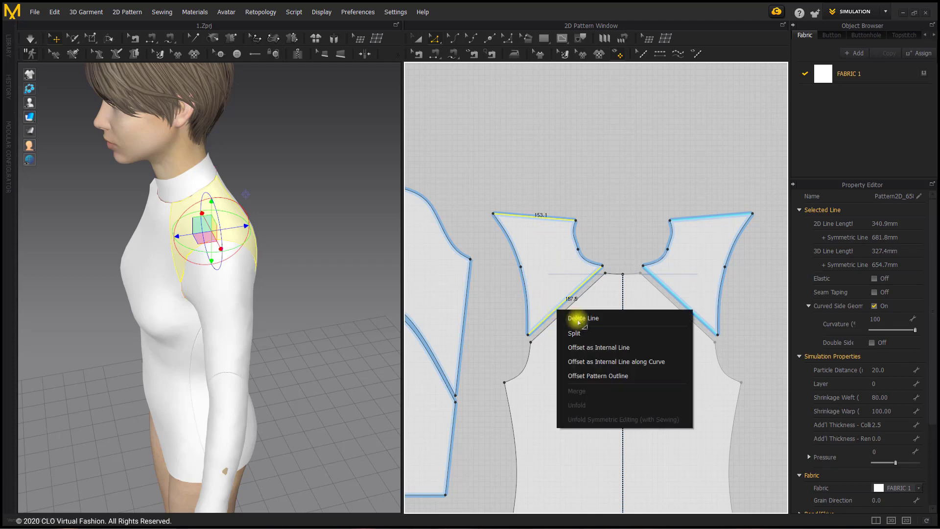
pyautogui.click(671, 363)
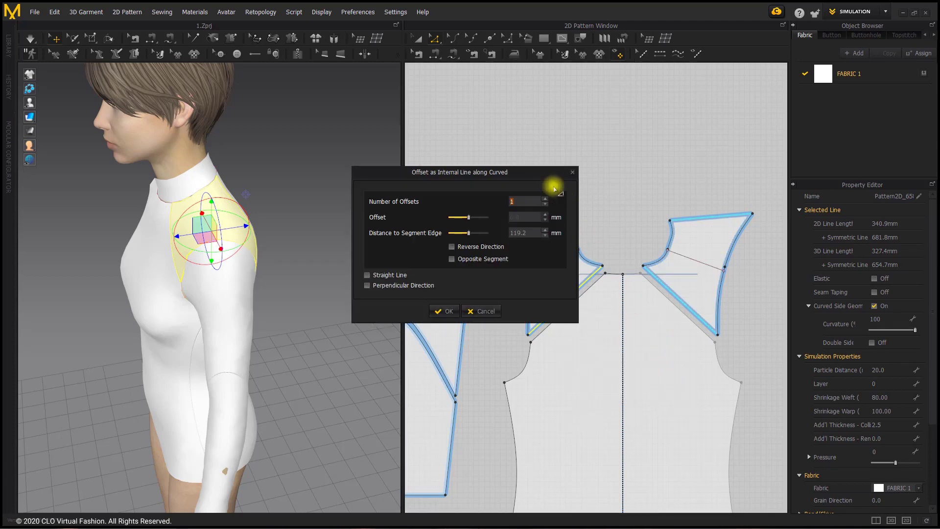
pyautogui.moveTo(541, 168); pyautogui.dragTo(428, 72)
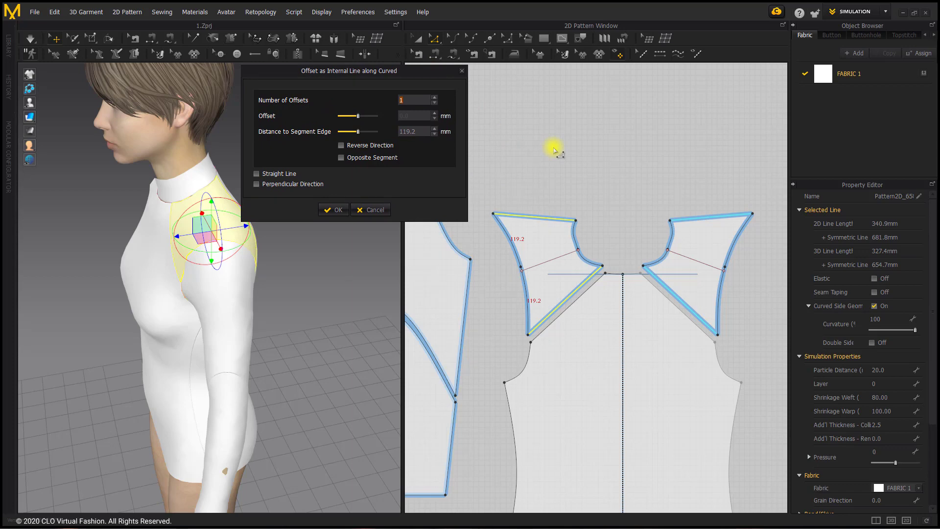
# - Create 5 evenly spaced internal lines fanning across the yoke between its front and back edges
pyautogui.click(435, 98)
pyautogui.click(436, 98)
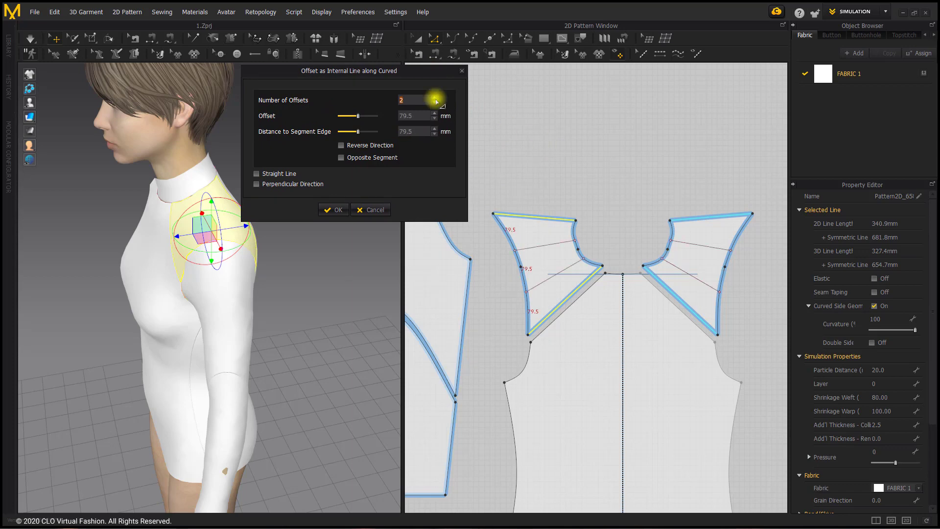
pyautogui.click(435, 98)
pyautogui.click(435, 99)
pyautogui.click(436, 99)
pyautogui.click(435, 99)
pyautogui.click(435, 98)
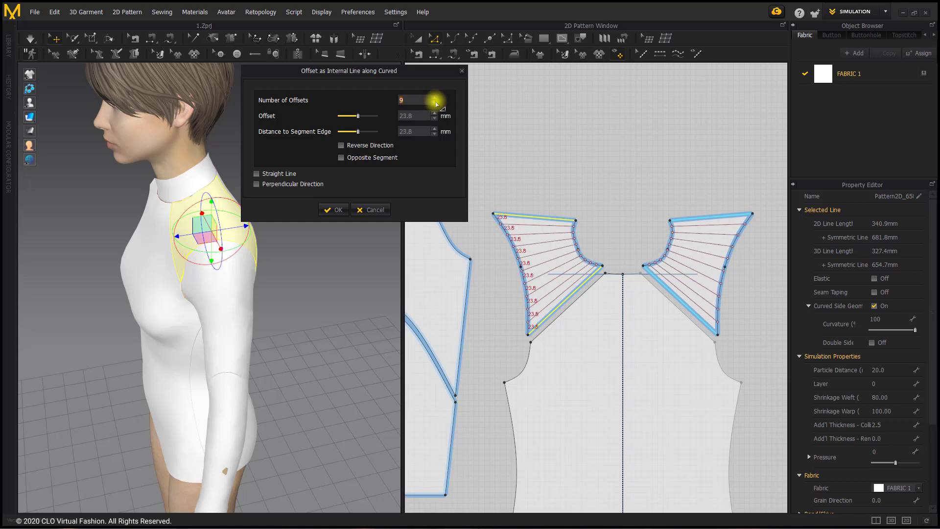
pyautogui.click(435, 104)
pyautogui.click(435, 104)
pyautogui.click(435, 103)
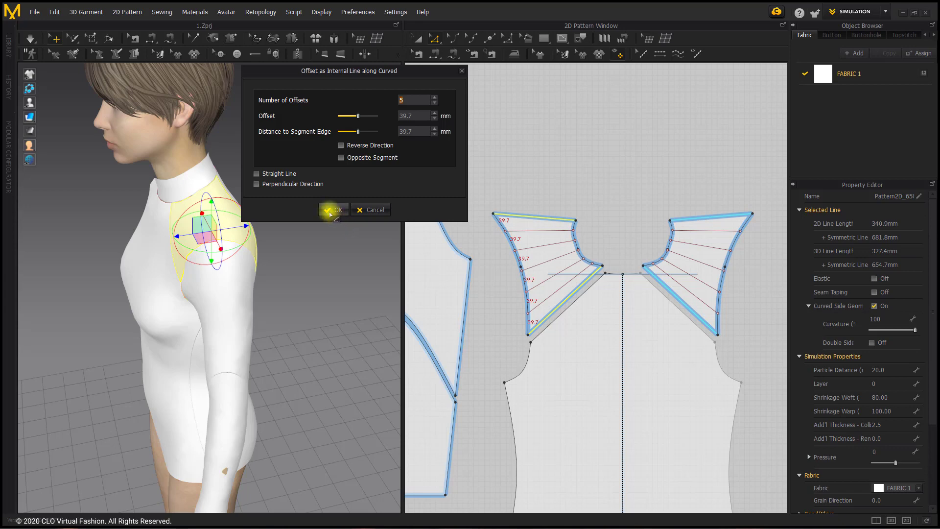
pyautogui.click(331, 209)
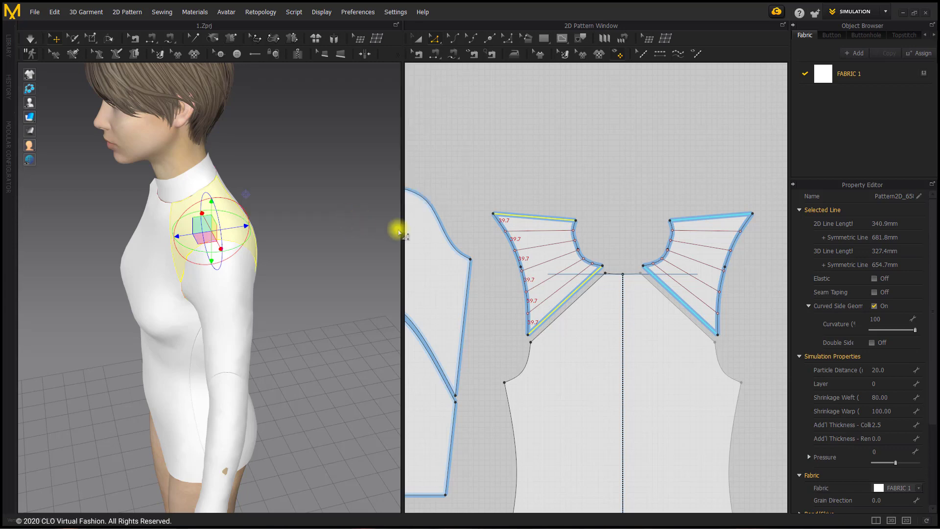
pyautogui.click(584, 180)
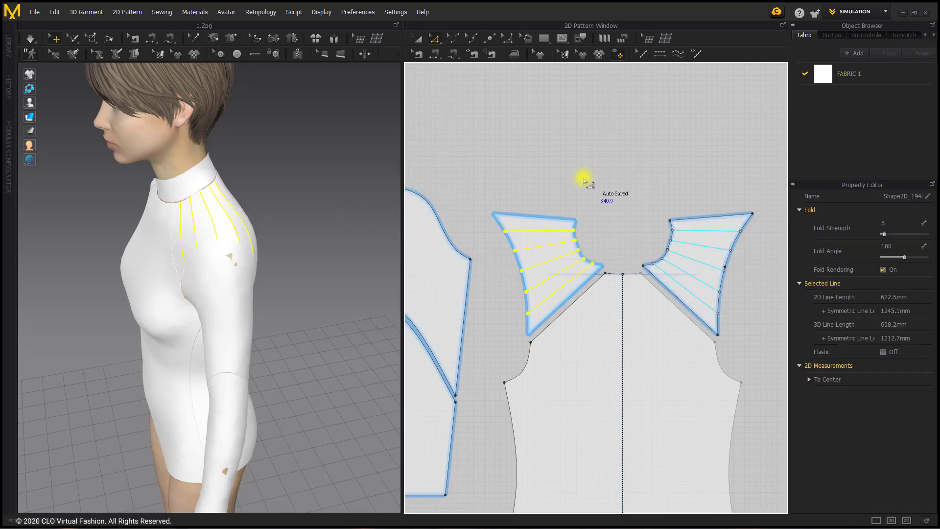
pyautogui.click(264, 201)
pyautogui.moveTo(264, 201)
pyautogui.mouseDown(button='right')
pyautogui.moveTo(204, 199)
pyautogui.moveTo(285, 185)
pyautogui.moveTo(321, 196)
pyautogui.moveTo(252, 201)
pyautogui.mouseUp(button='right')
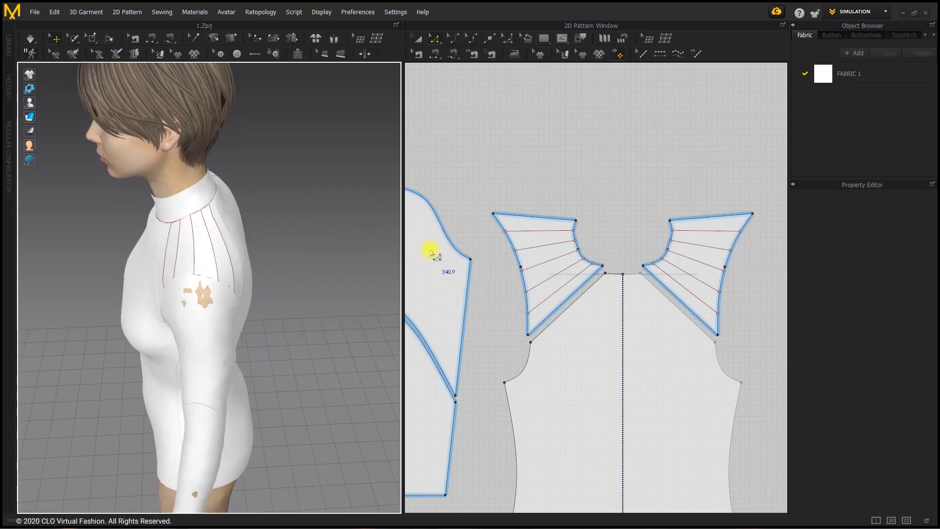
# - Make over-layer clones of both yoke pieces and place them directly above the originals
pyautogui.click(419, 39)
pyautogui.click(535, 223)
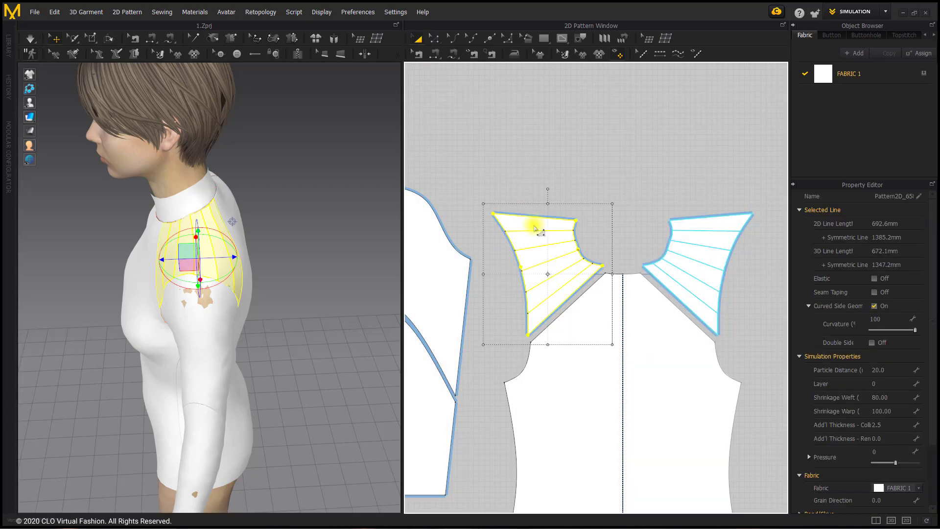
pyautogui.keyDown('shift'); pyautogui.click(714, 221); pyautogui.keyUp('shift')
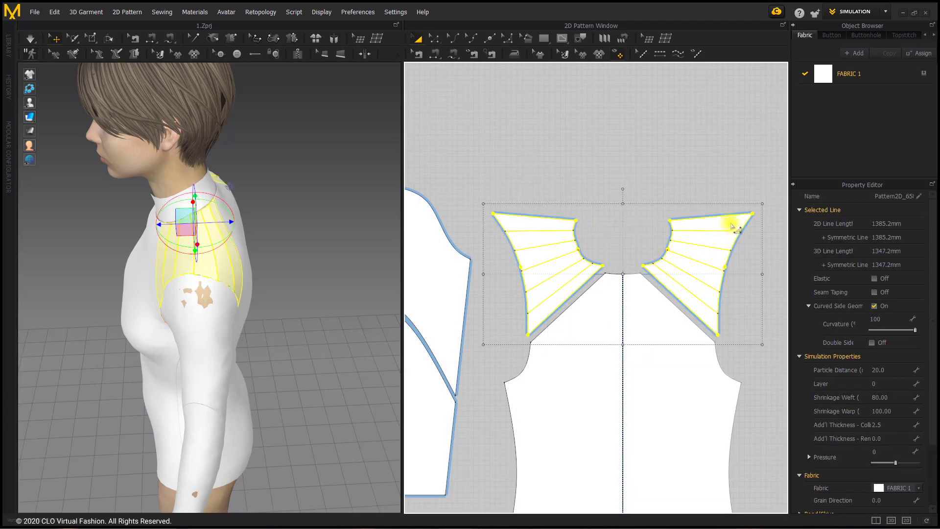
pyautogui.rightClick(731, 224)
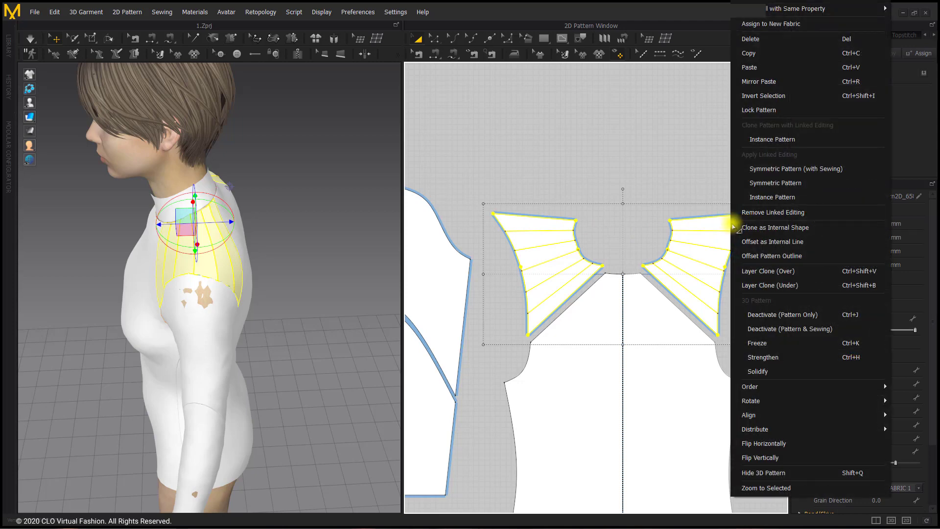
pyautogui.click(803, 273)
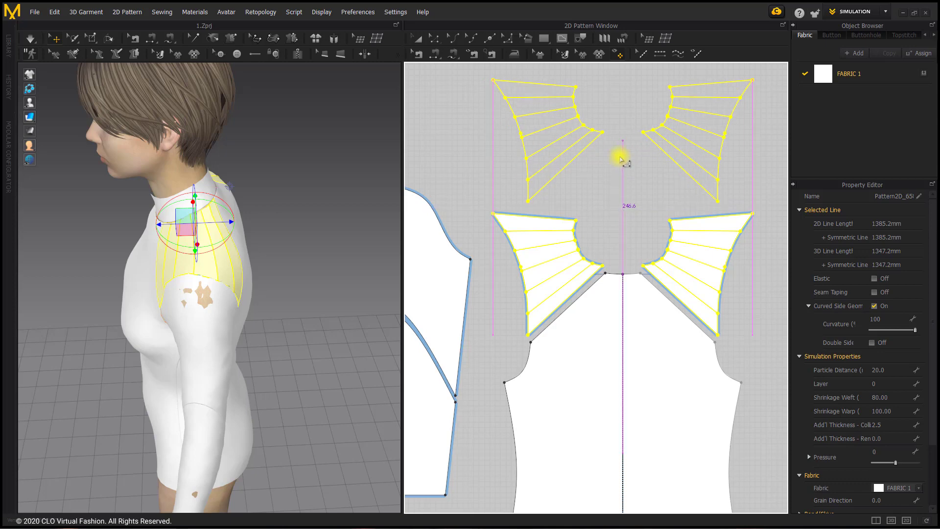
pyautogui.click(619, 145)
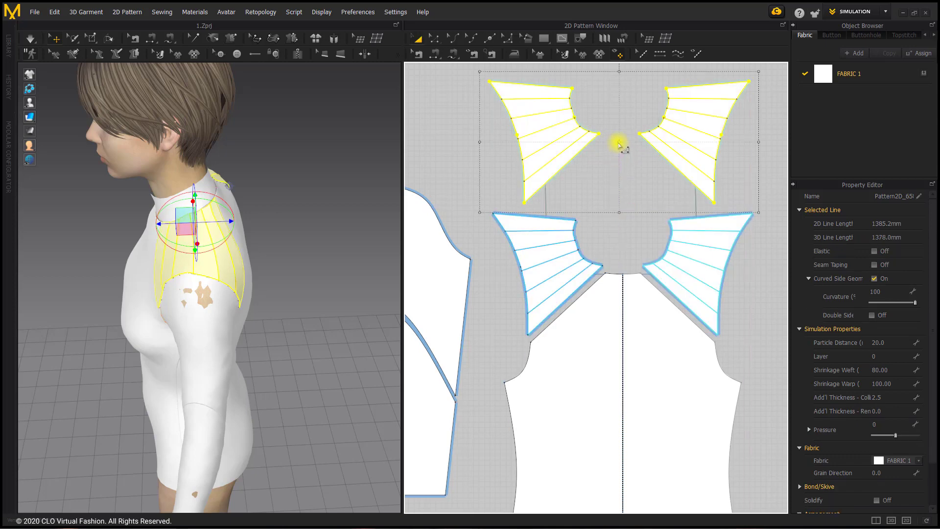
# - Set the simulation pressure of the two original yoke pieces to -5
pyautogui.moveTo(562, 230); pyautogui.dragTo(540, 276, button='right')
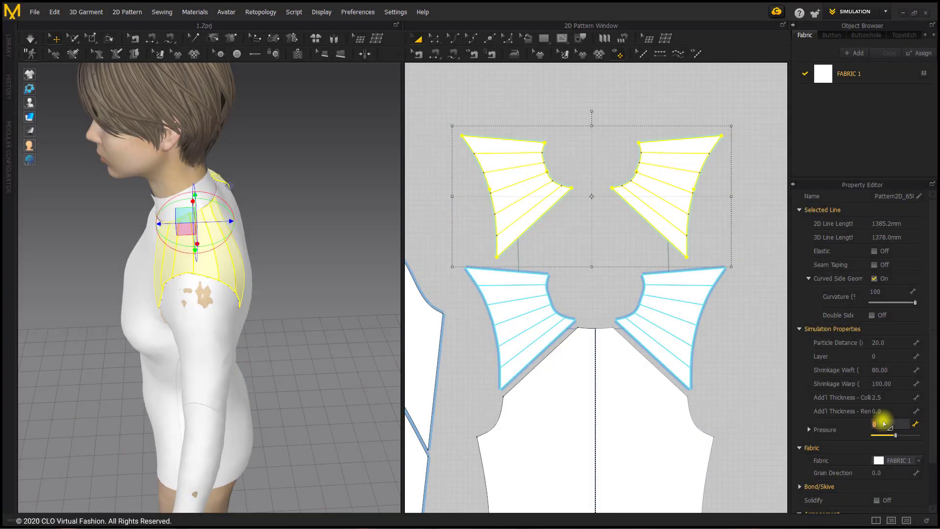
pyautogui.click(663, 300)
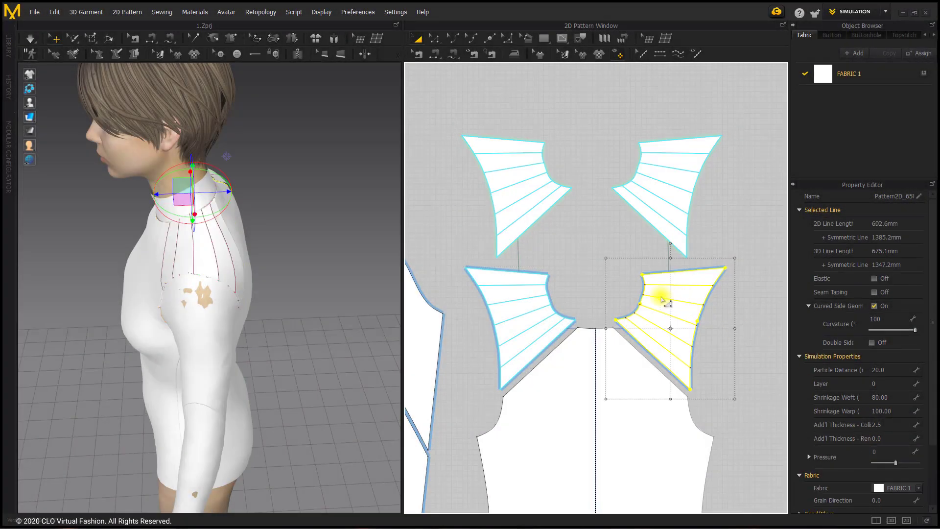
pyautogui.keyDown('shift'); pyautogui.click(511, 300); pyautogui.keyUp('shift')
pyautogui.click(889, 451)
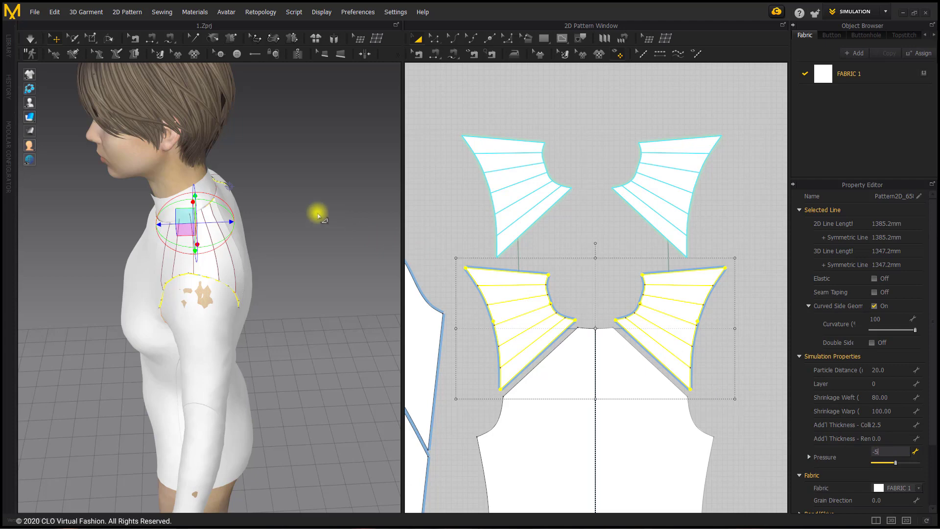
# - Position the over-layer yoke clone just outside the original yoke on the avatar's right shoulder
pyautogui.click(279, 221)
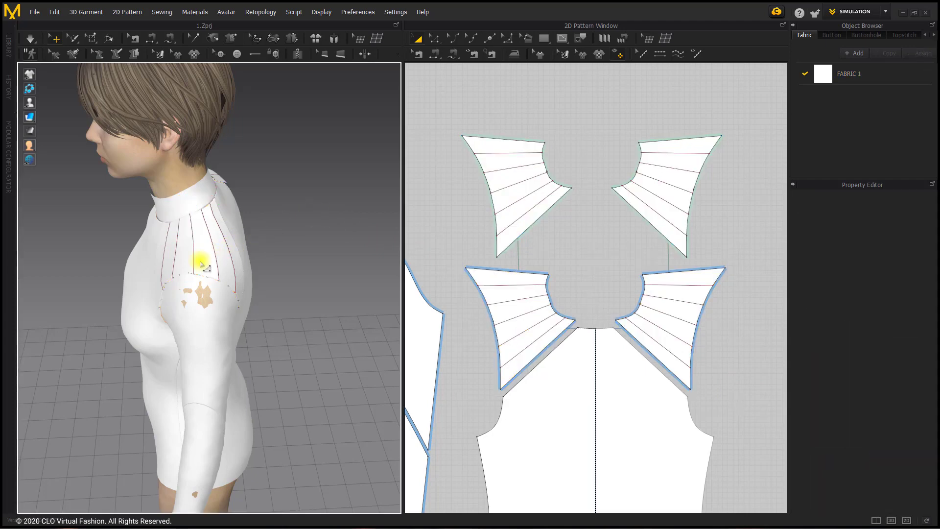
pyautogui.moveTo(200, 257); pyautogui.dragTo(353, 260, button='right')
pyautogui.moveTo(269, 254); pyautogui.dragTo(285, 252, button='right')
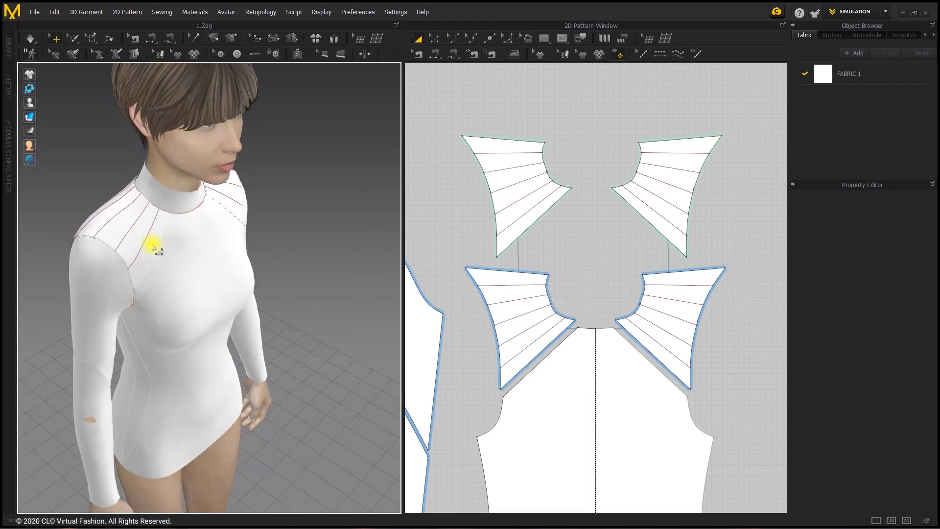
pyautogui.moveTo(132, 227); pyautogui.dragTo(216, 166, button='right')
pyautogui.click(111, 218)
pyautogui.click(216, 200)
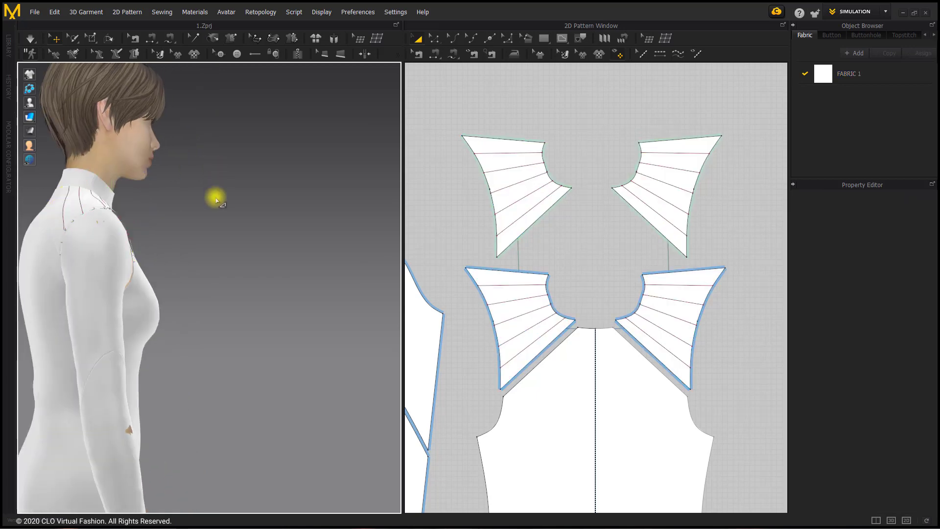
pyautogui.click(100, 205)
pyautogui.moveTo(179, 185); pyautogui.dragTo(149, 198, button='right')
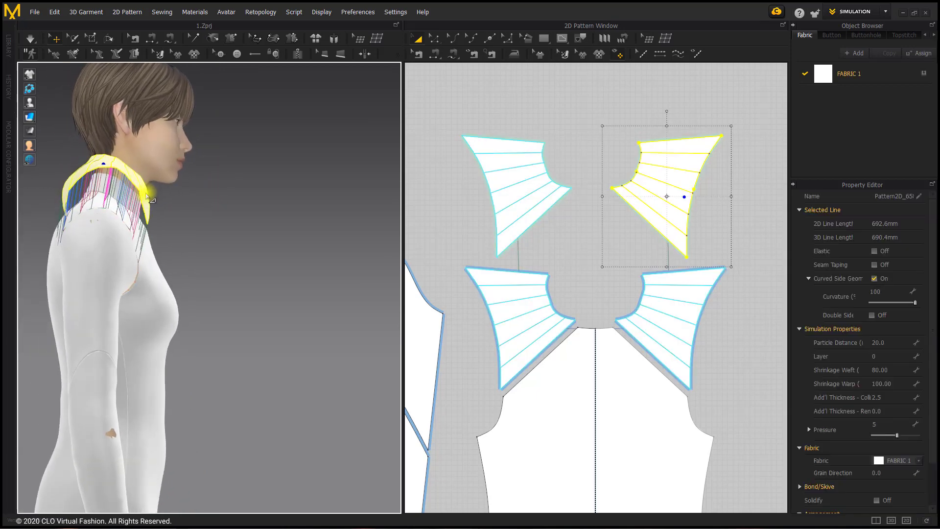
pyautogui.moveTo(189, 191); pyautogui.dragTo(131, 229, button='right')
pyautogui.moveTo(137, 202); pyautogui.dragTo(136, 237)
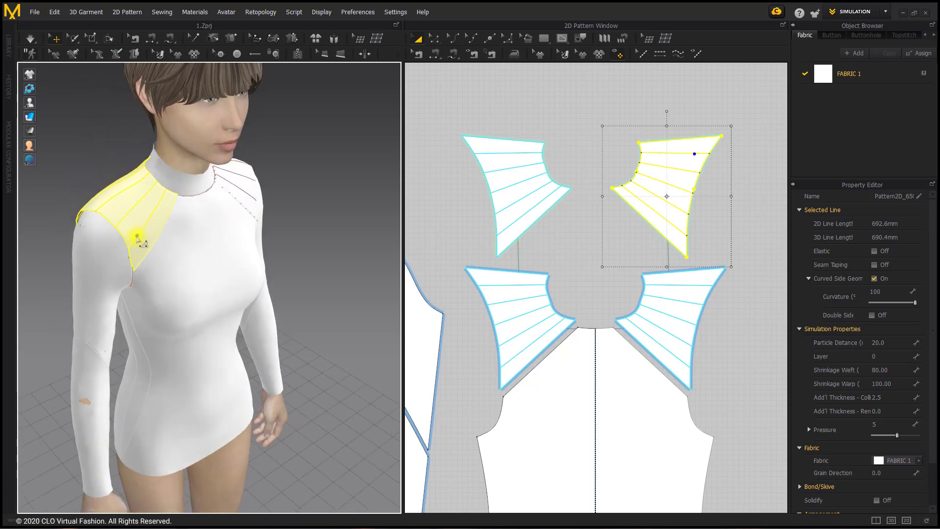
pyautogui.moveTo(301, 208); pyautogui.dragTo(245, 208, button='right')
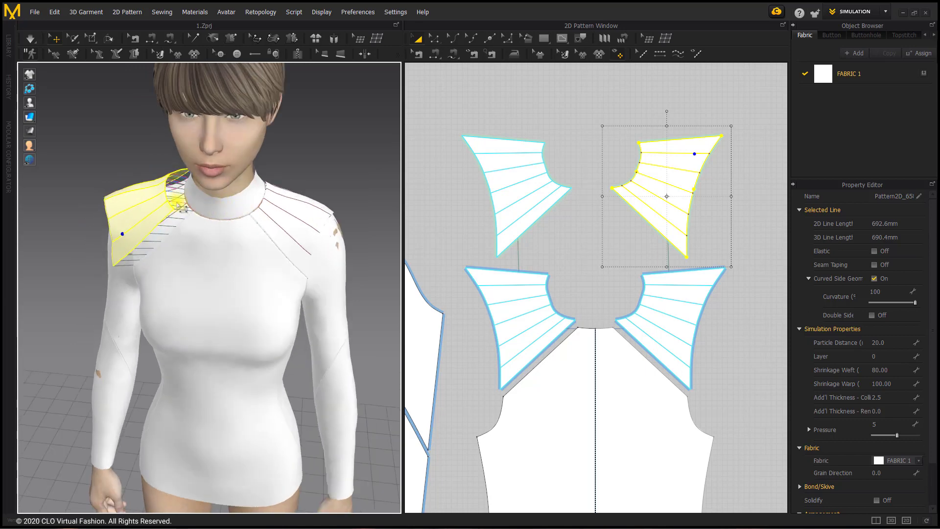
pyautogui.moveTo(147, 200); pyautogui.dragTo(154, 199)
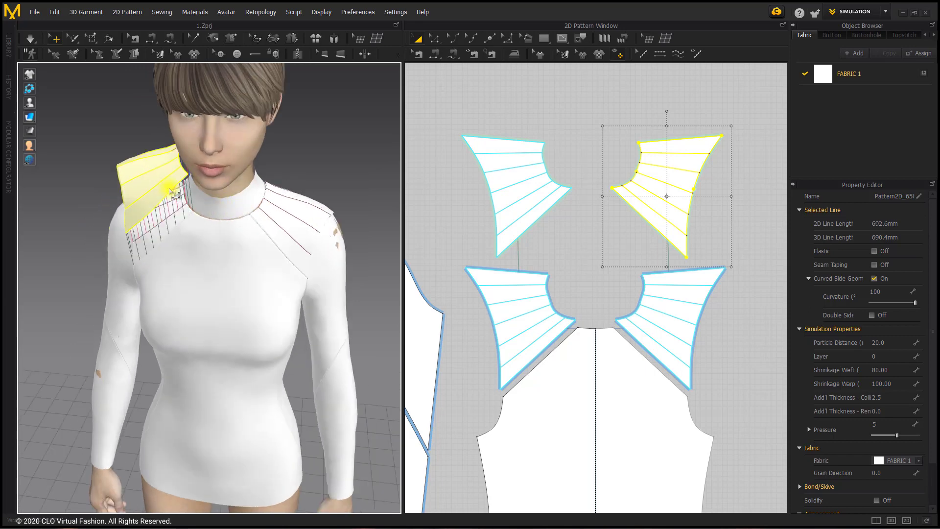
pyautogui.click(146, 137)
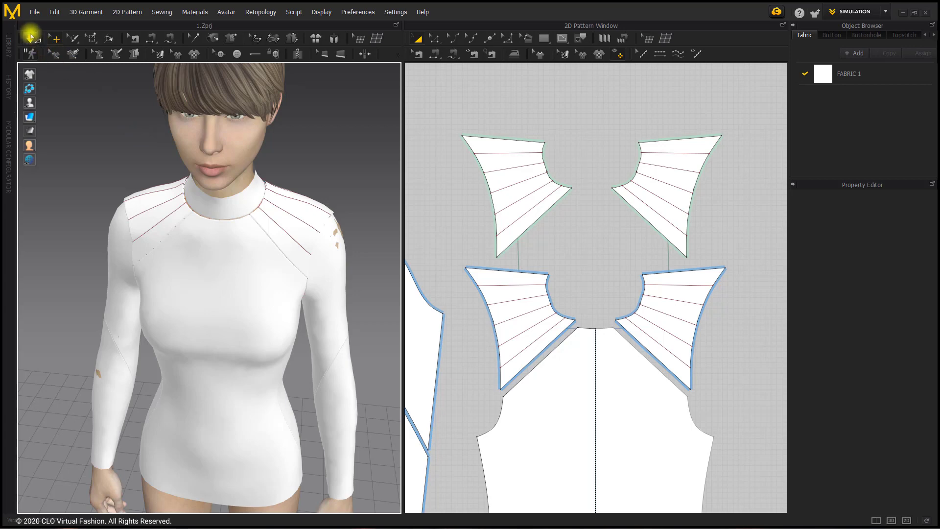
# - Simulate the garment so both over-layer yokes drape onto the shoulders
pyautogui.click(31, 37)
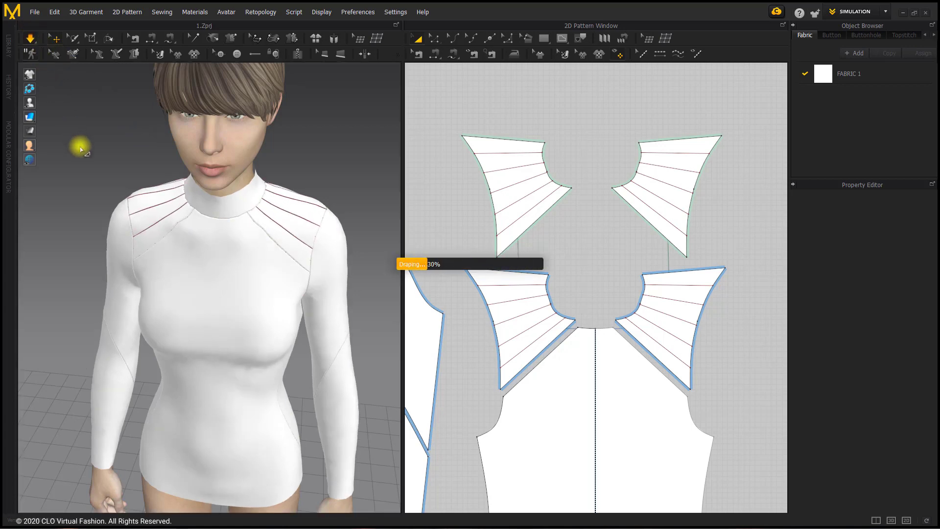
pyautogui.scroll(8, 81, 147)
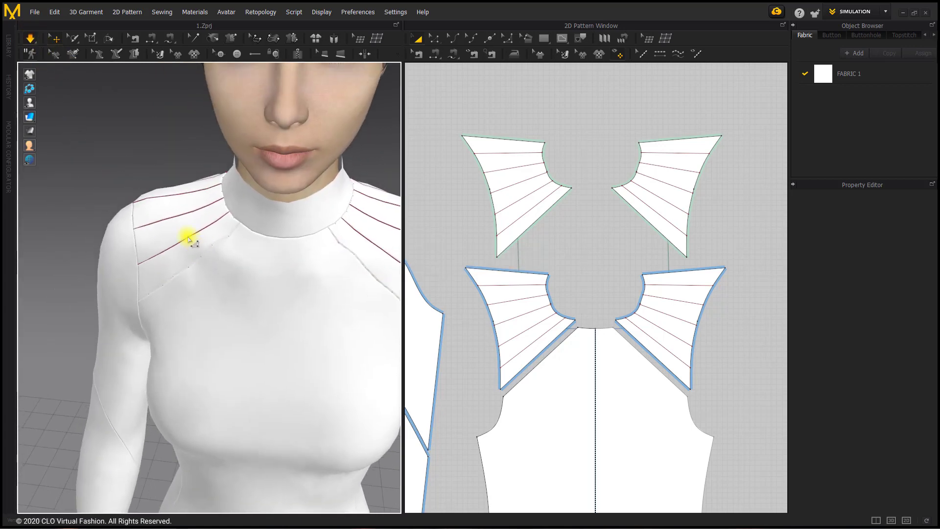
pyautogui.moveTo(216, 225); pyautogui.dragTo(271, 234, button='right')
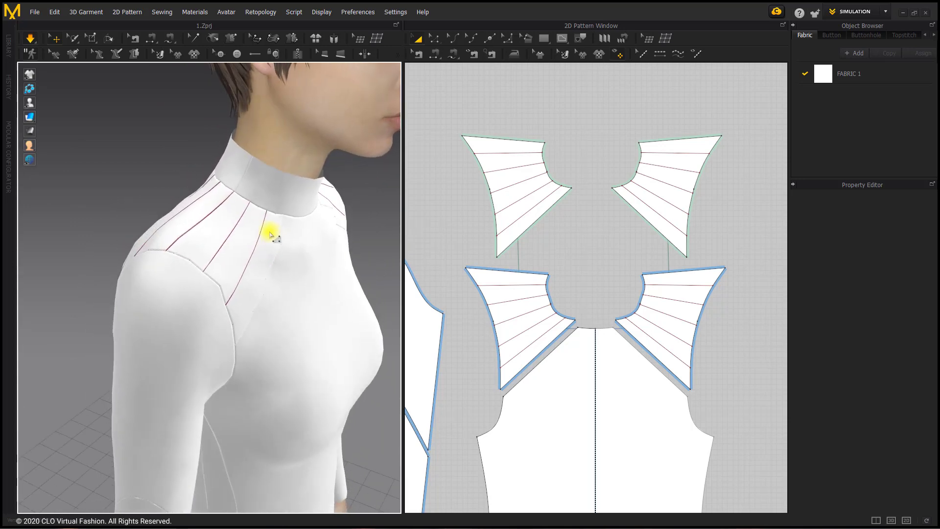
# - Set the particle distance of both over-layer yoke pieces to 5 and update the simulation
pyautogui.click(490, 146)
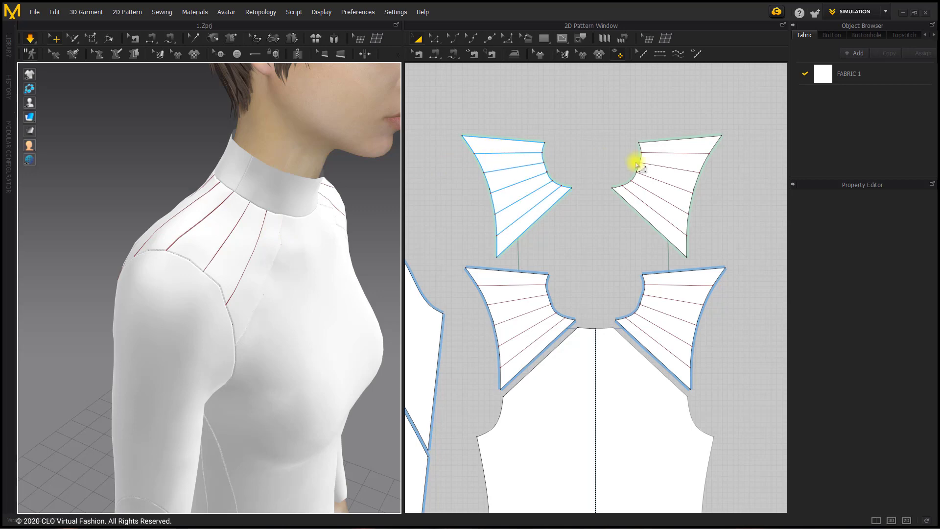
pyautogui.keyDown('shift'); pyautogui.click(677, 150); pyautogui.keyUp('shift')
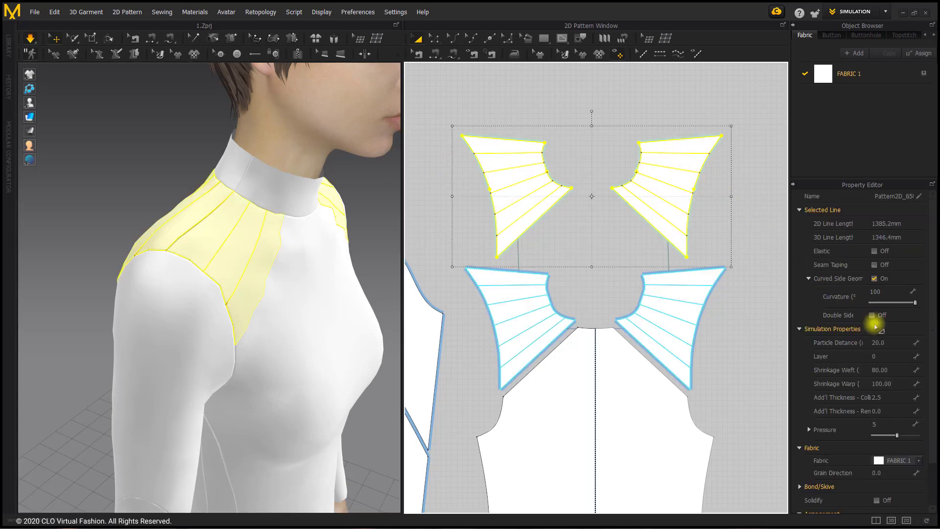
pyautogui.click(897, 342)
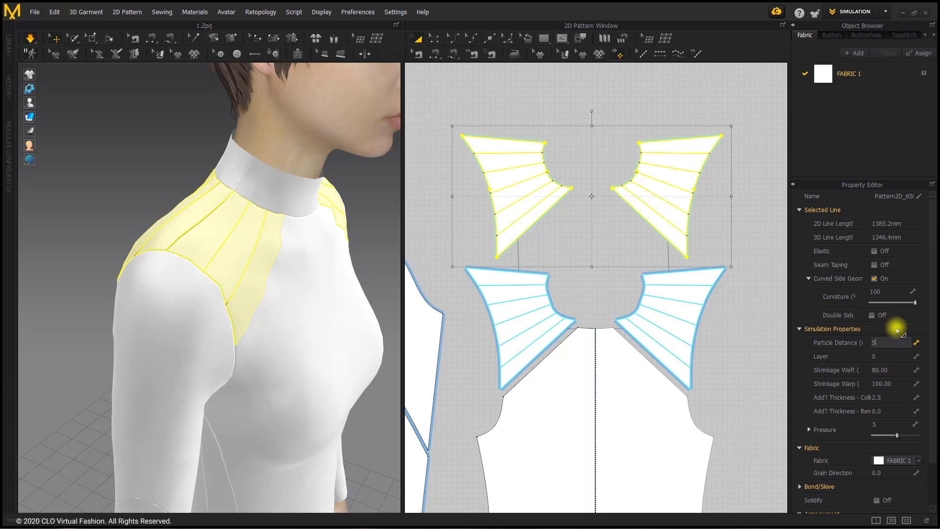
pyautogui.write('5')
pyautogui.press('Return')
pyautogui.click(30, 39)
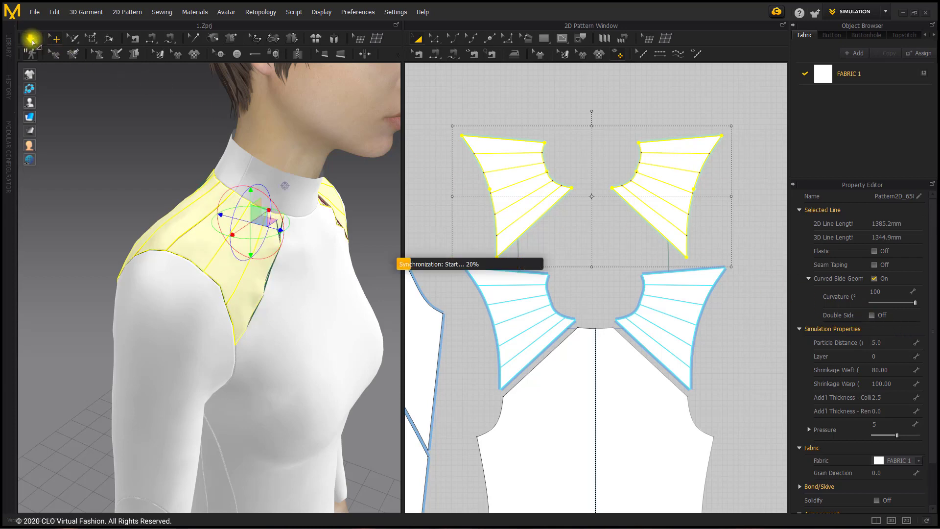
# - Examine the padding of the shoulder yokes from several angles and stop the simulation
pyautogui.moveTo(291, 221); pyautogui.dragTo(263, 224, button='right')
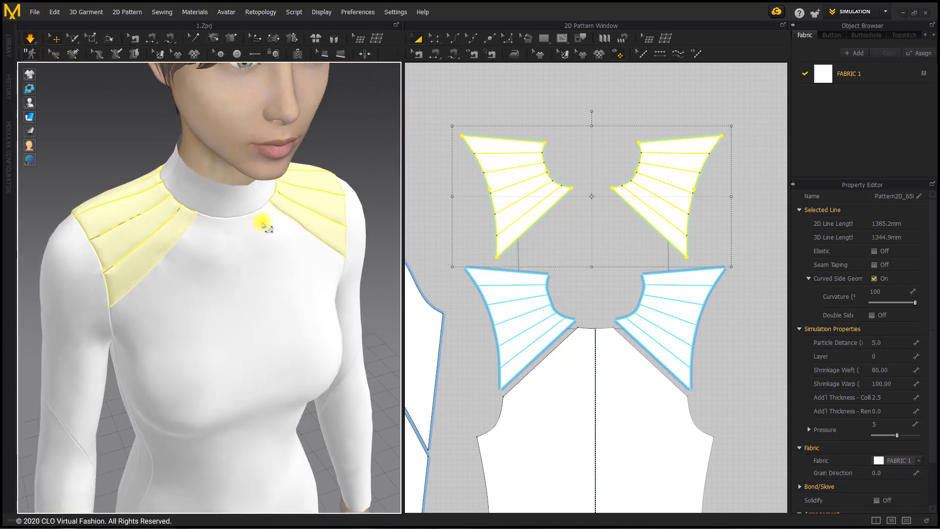
pyautogui.scroll(3, 183, 237)
pyautogui.moveTo(73, 231); pyautogui.dragTo(153, 252, button='middle')
pyautogui.moveTo(154, 252); pyautogui.dragTo(156, 210, button='right')
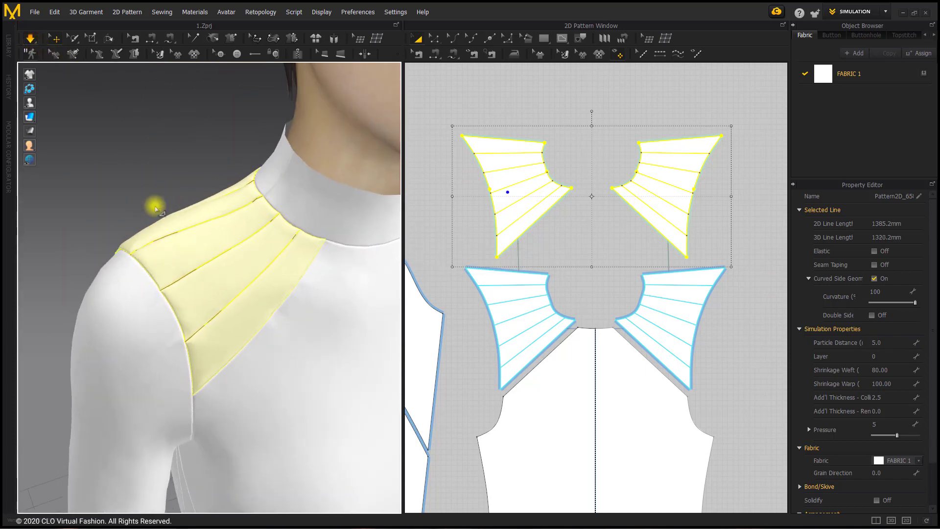
pyautogui.click(155, 210)
pyautogui.moveTo(181, 245); pyautogui.dragTo(211, 245, button='right')
pyautogui.moveTo(251, 240); pyautogui.dragTo(133, 235, button='right')
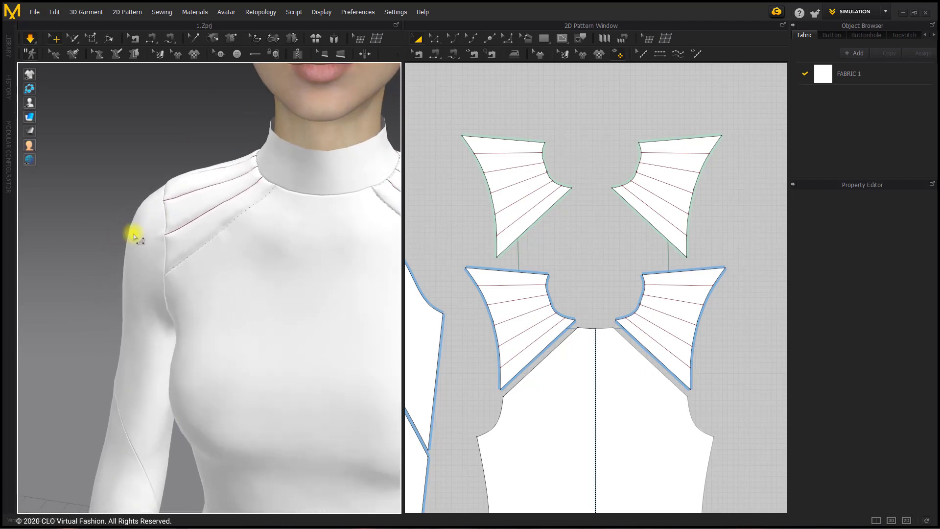
pyautogui.scroll(-3, 138, 234)
pyautogui.moveTo(292, 189); pyautogui.dragTo(233, 230, button='middle')
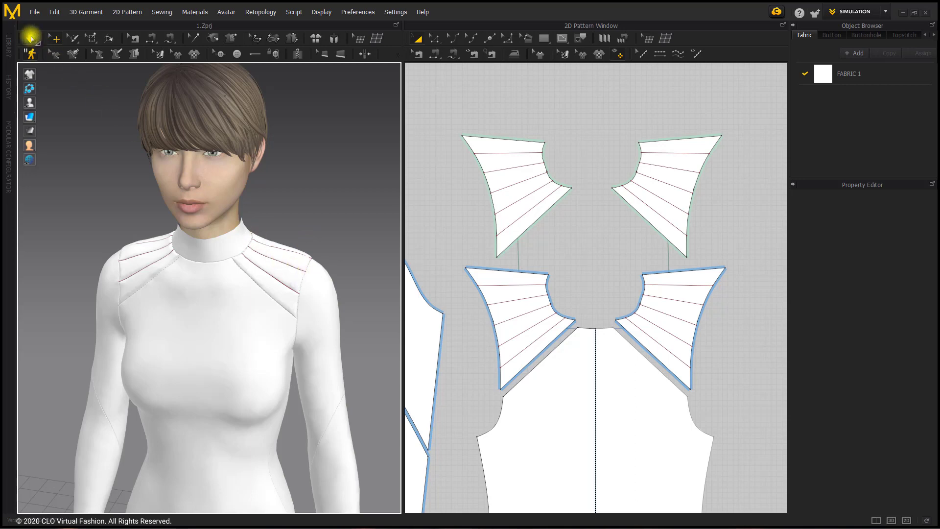
pyautogui.click(30, 38)
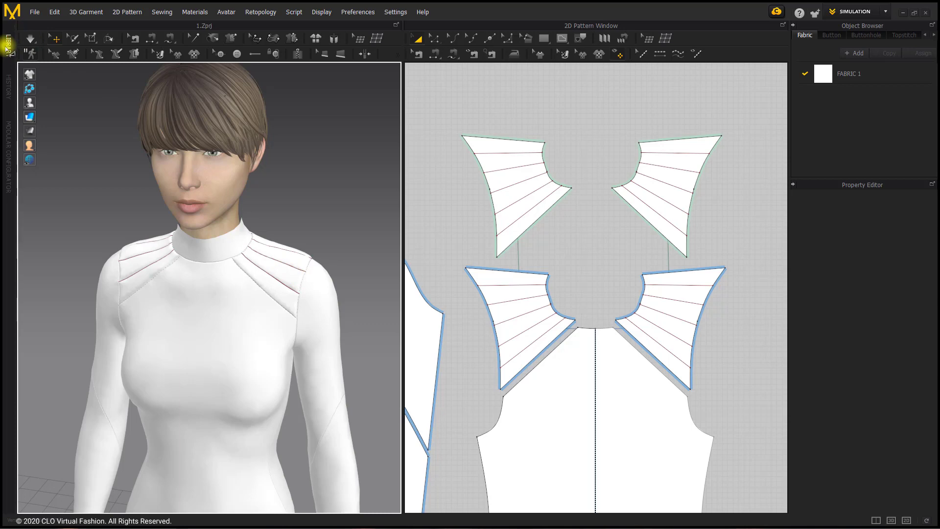
# - Open the fabric library and search it for "knit"
pyautogui.click(8, 47)
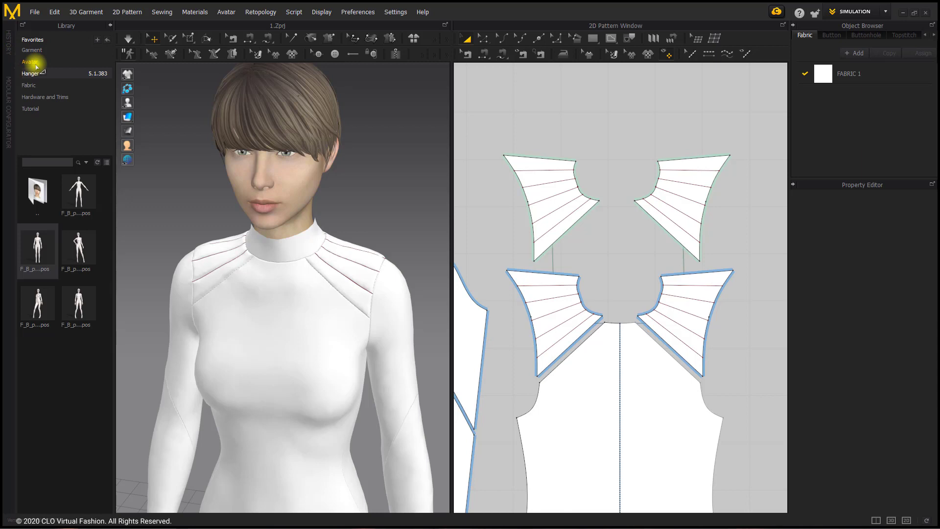
pyautogui.click(28, 85)
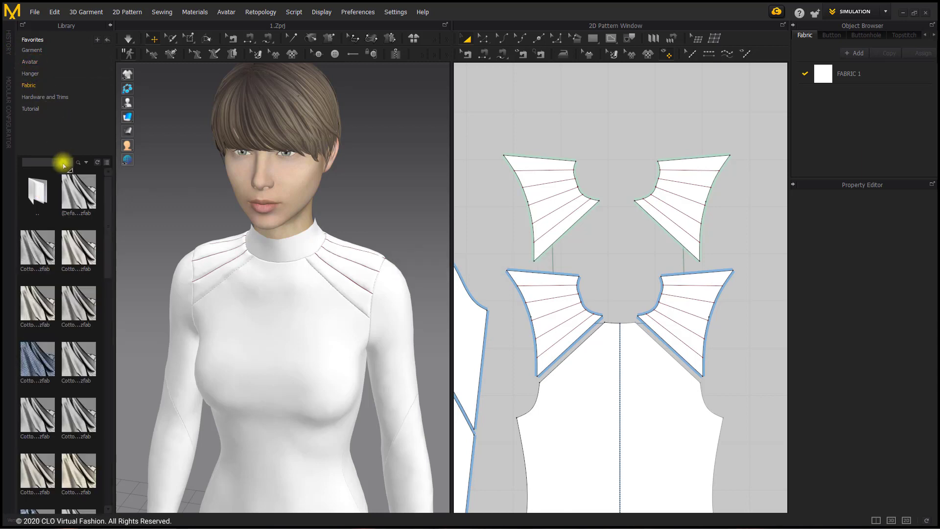
pyautogui.click(60, 162)
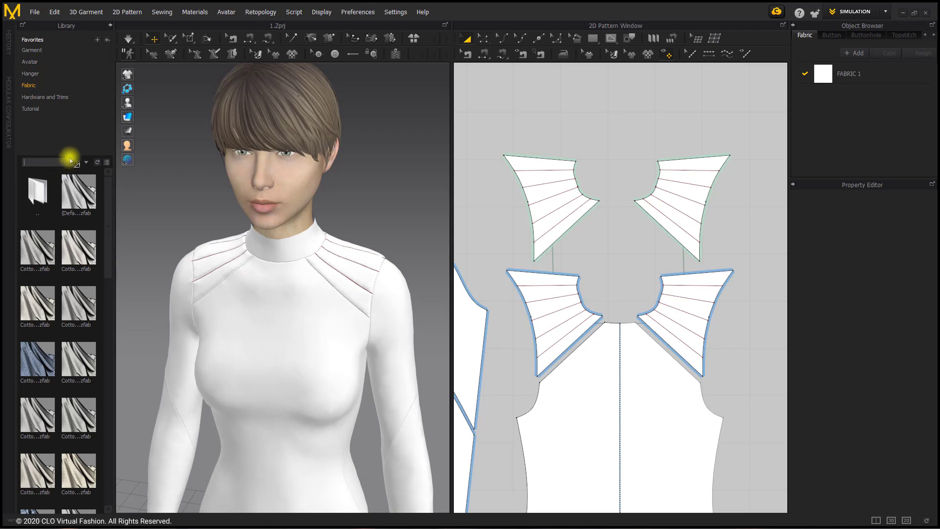
pyautogui.write('knit')
pyautogui.press('Return')
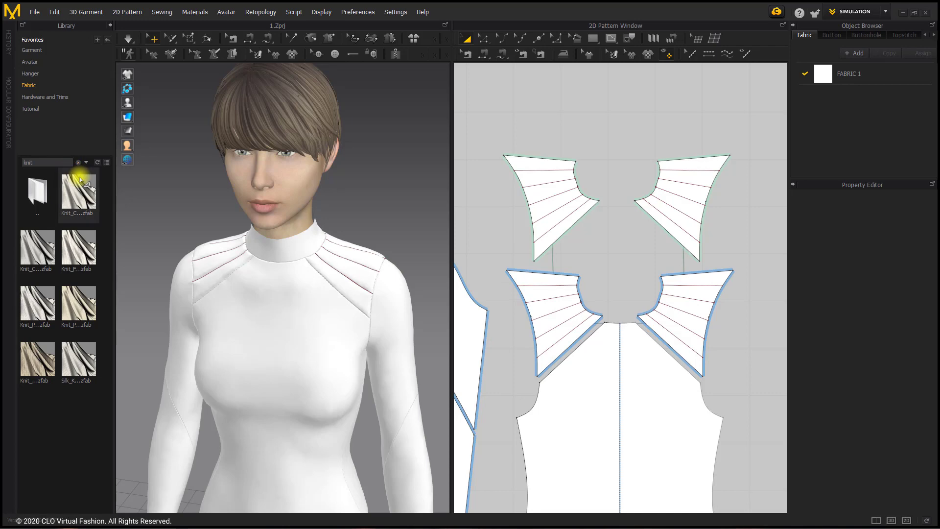
# - Add the Cotton Jersey knit fabric from the library to the project's fabrics and close the library
pyautogui.moveTo(82, 181)
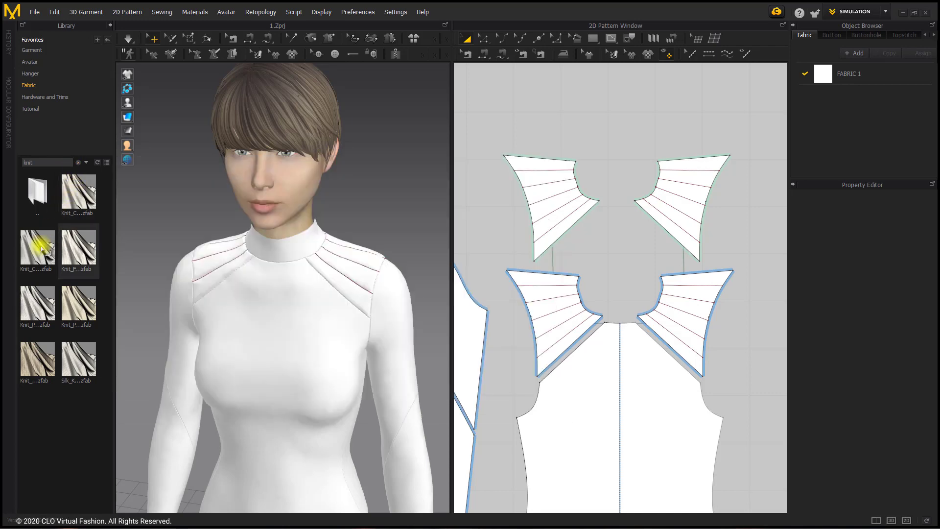
pyautogui.moveTo(41, 251)
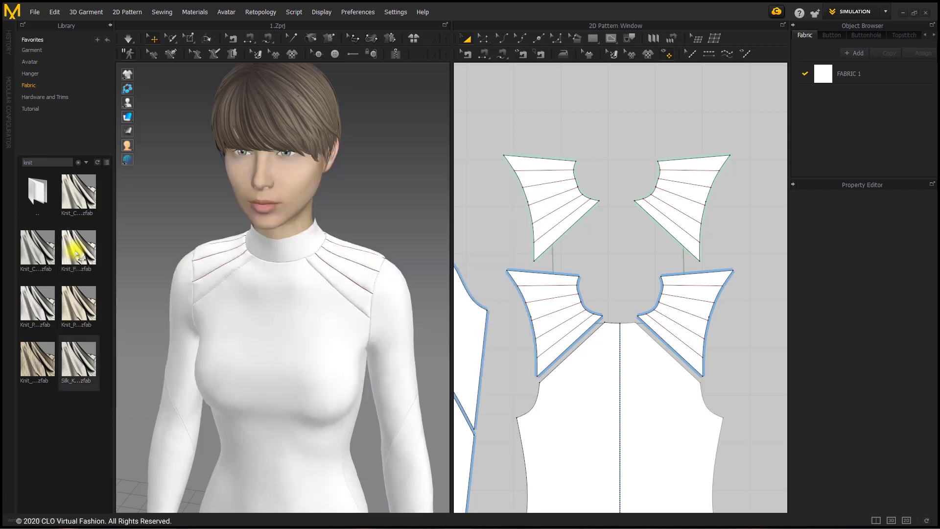
pyautogui.moveTo(80, 202)
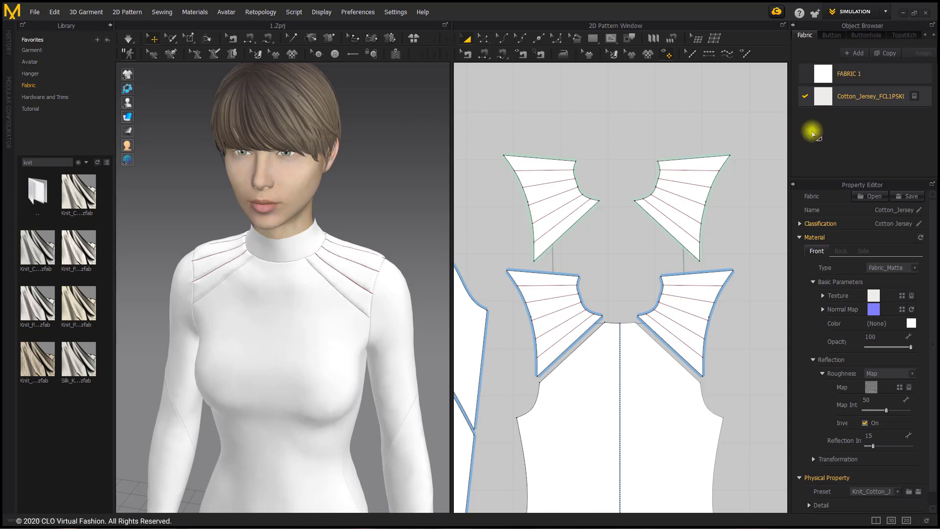
pyautogui.click(111, 27)
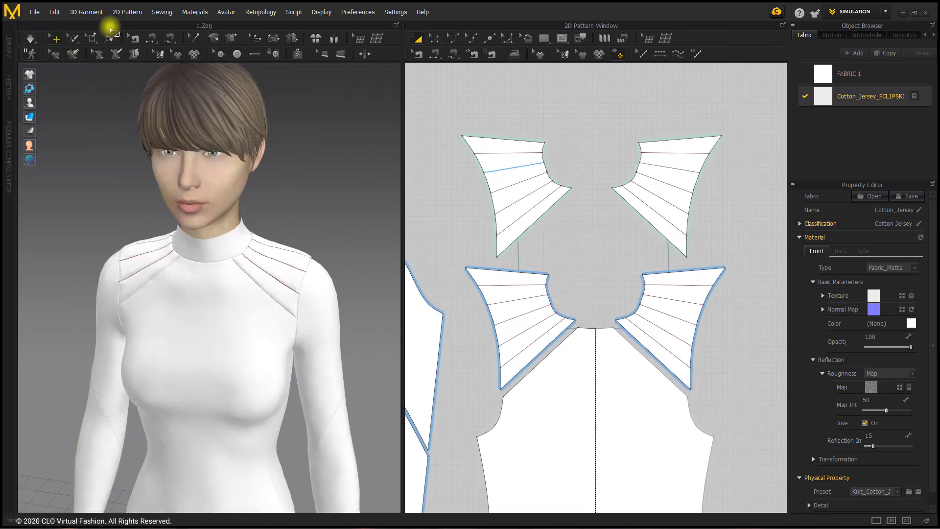
# - Duplicate the Cotton Jersey fabric and set the copy's color to dark grey #232323
pyautogui.moveTo(855, 135); pyautogui.dragTo(508, 327)
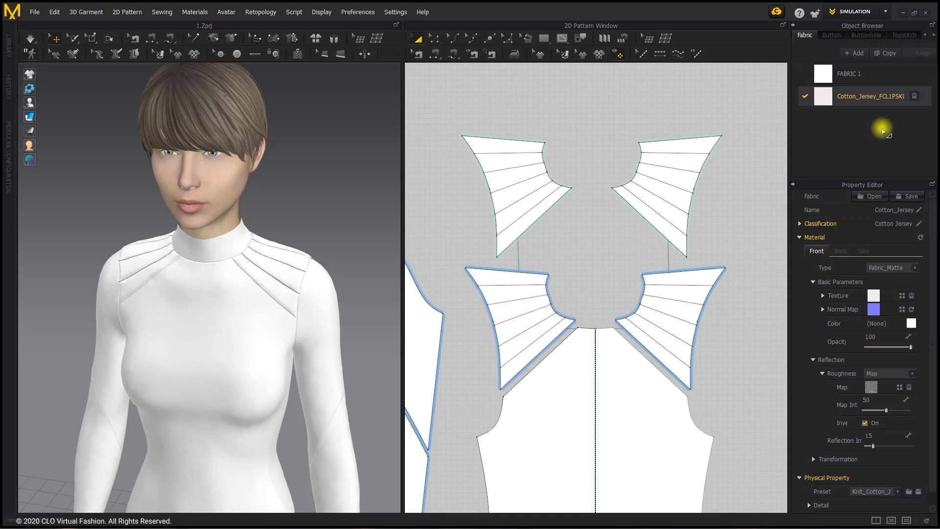
pyautogui.click(885, 54)
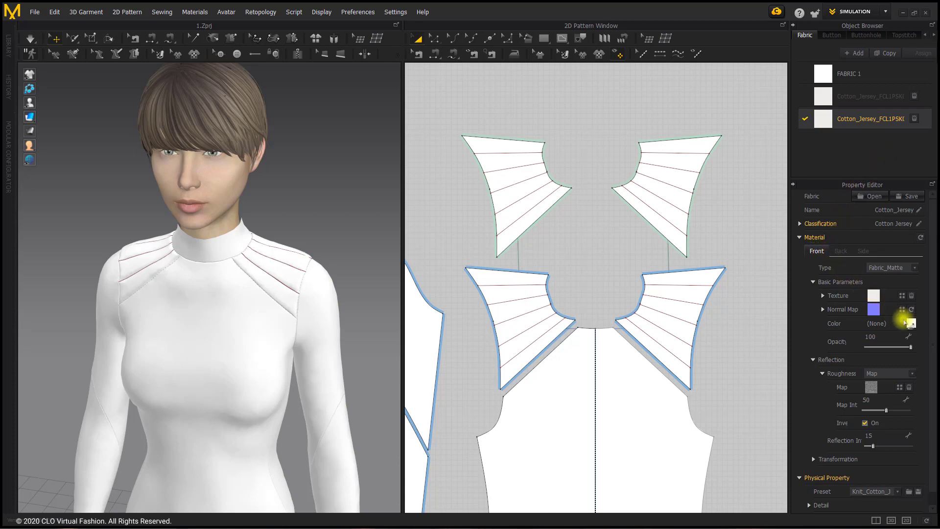
pyautogui.click(911, 324)
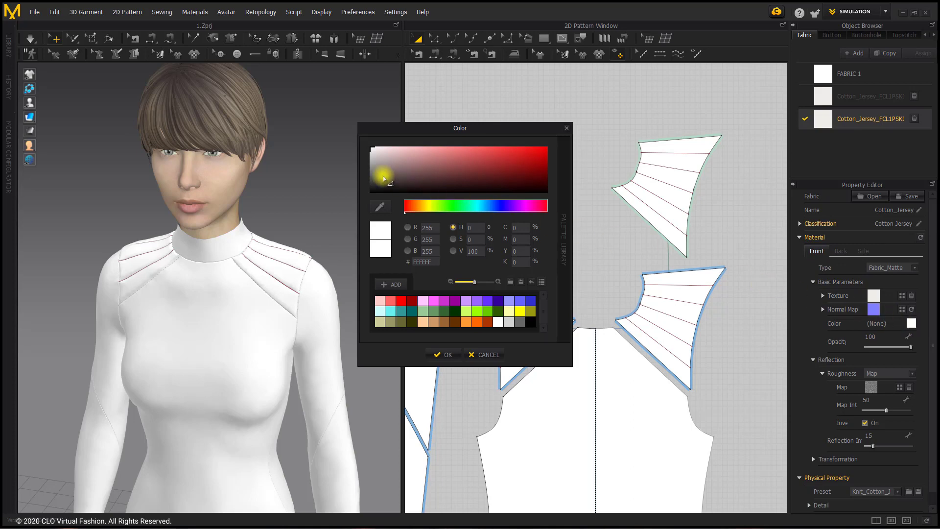
pyautogui.moveTo(384, 165); pyautogui.dragTo(370, 189)
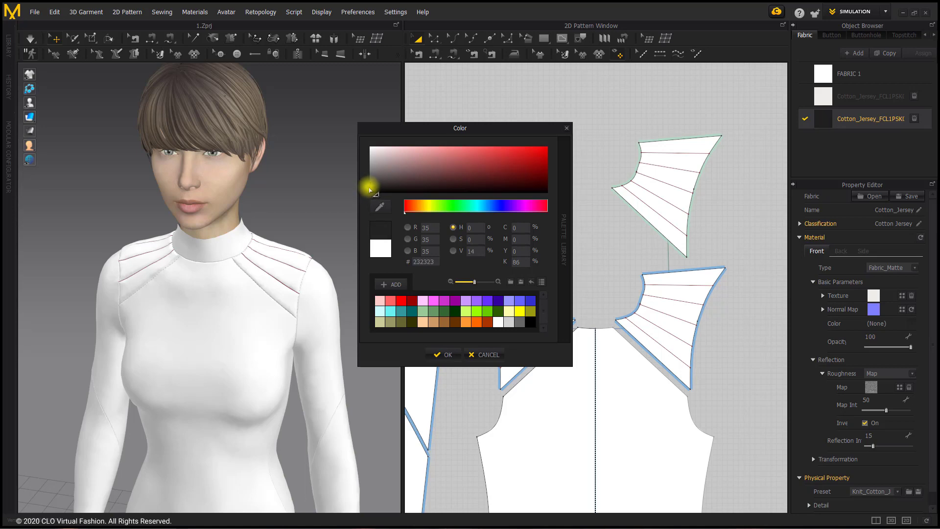
pyautogui.click(443, 355)
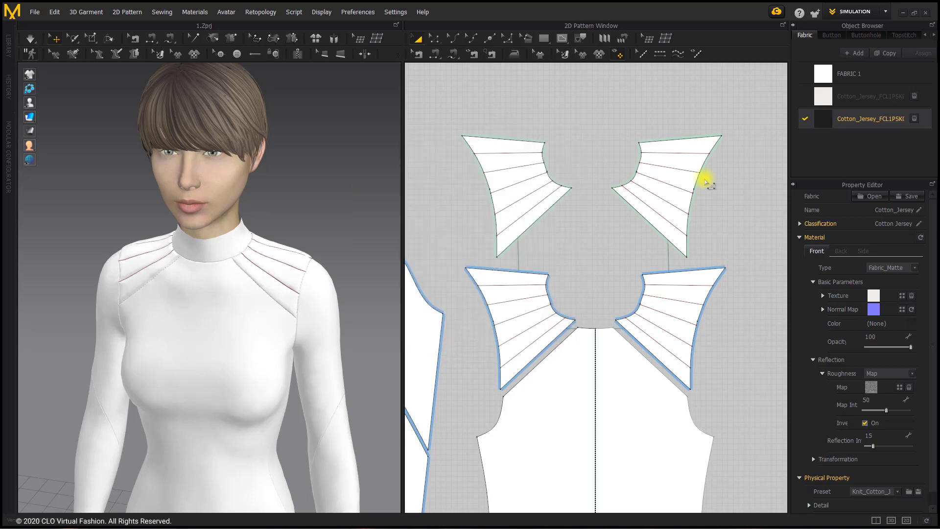
# - Set the original Cotton Jersey fabric's color to dark red #540C0C
pyautogui.click(829, 101)
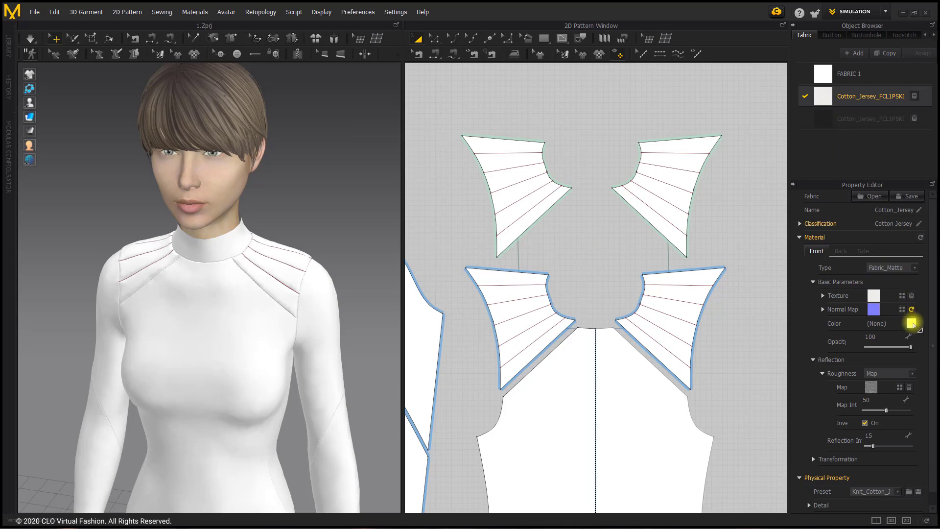
pyautogui.click(912, 323)
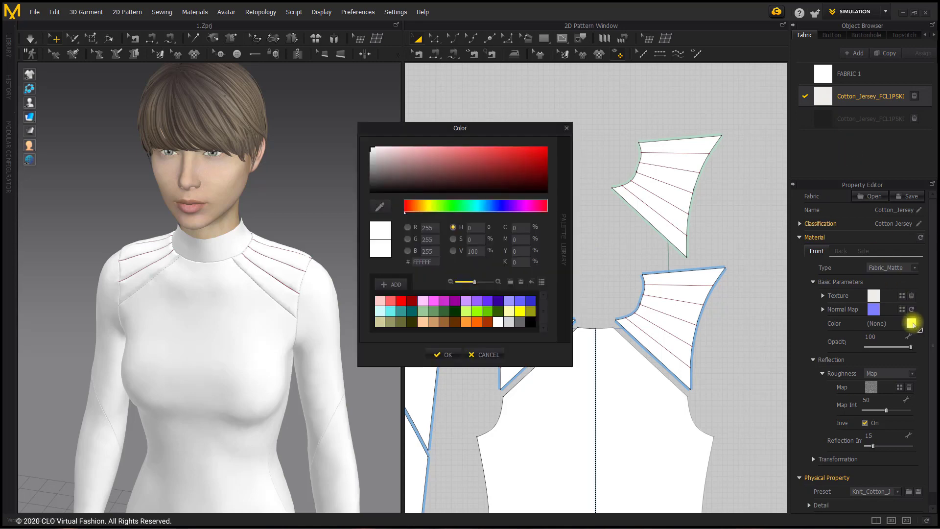
pyautogui.click(520, 185)
pyautogui.moveTo(520, 186); pyautogui.dragTo(521, 179)
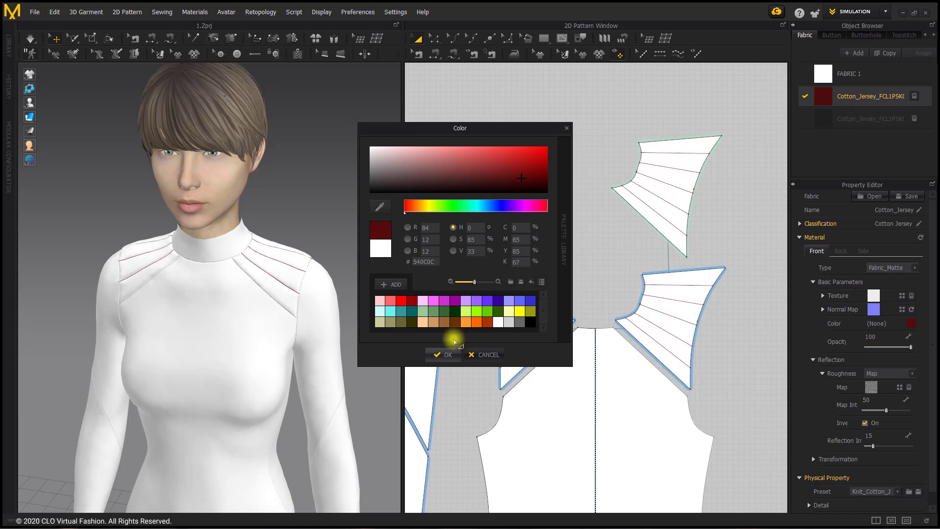
pyautogui.click(441, 352)
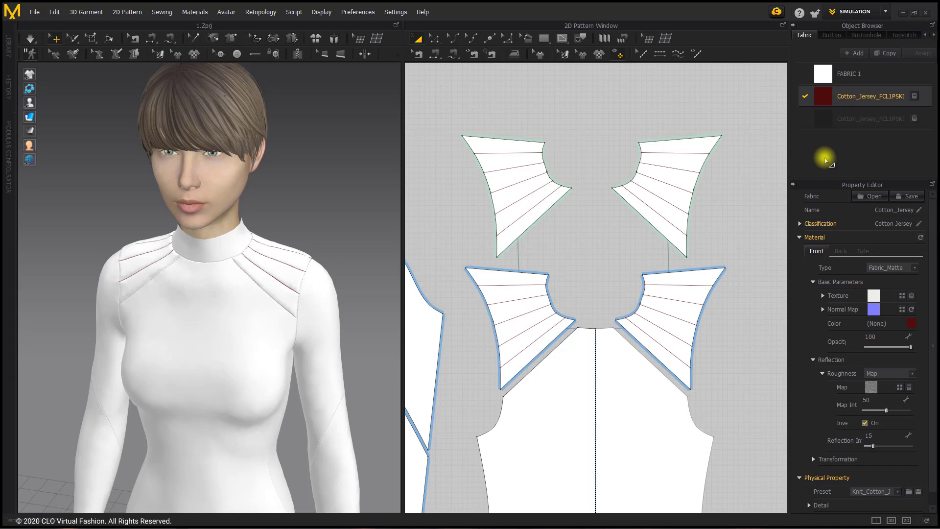
# - Apply the dark red Cotton Jersey to the central front body pattern and to the upper part of one sleeve
pyautogui.scroll(-8, 519, 250)
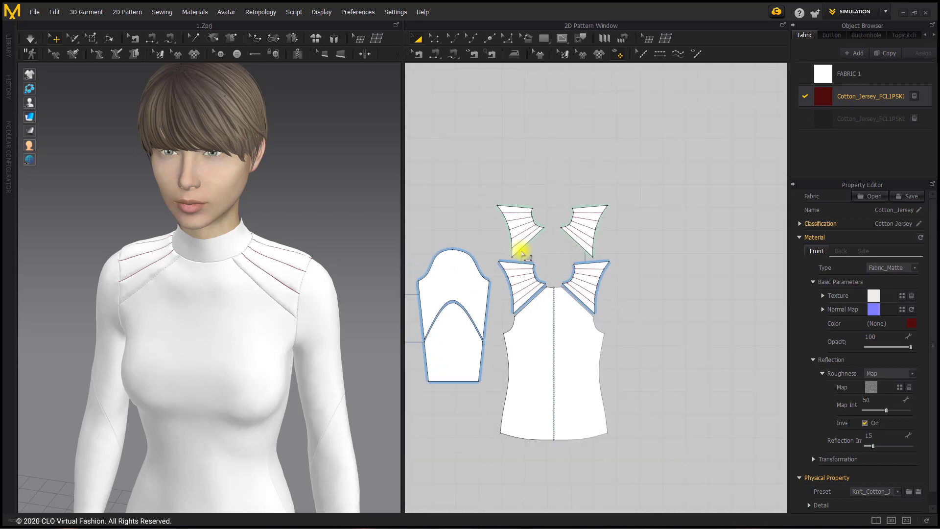
pyautogui.scroll(2, 515, 250)
pyautogui.scroll(-5, 309, 207)
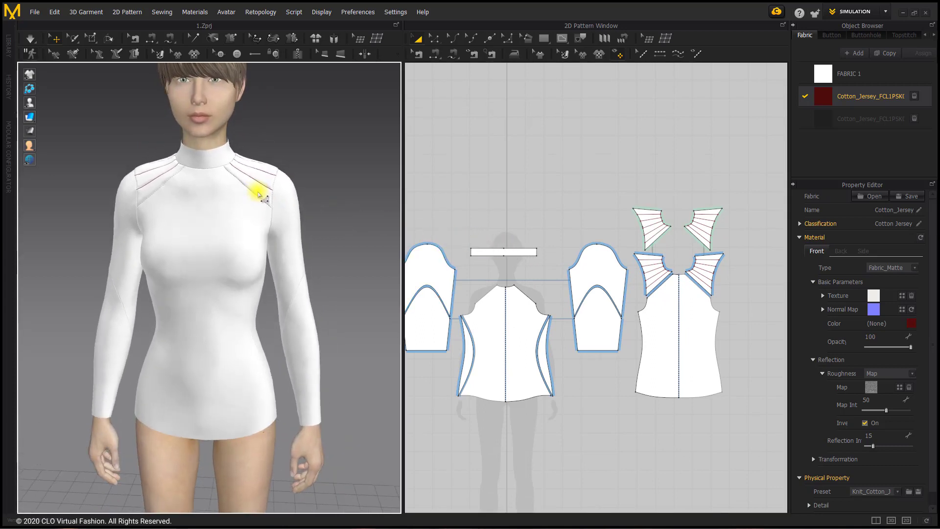
pyautogui.moveTo(825, 94); pyautogui.dragTo(538, 309)
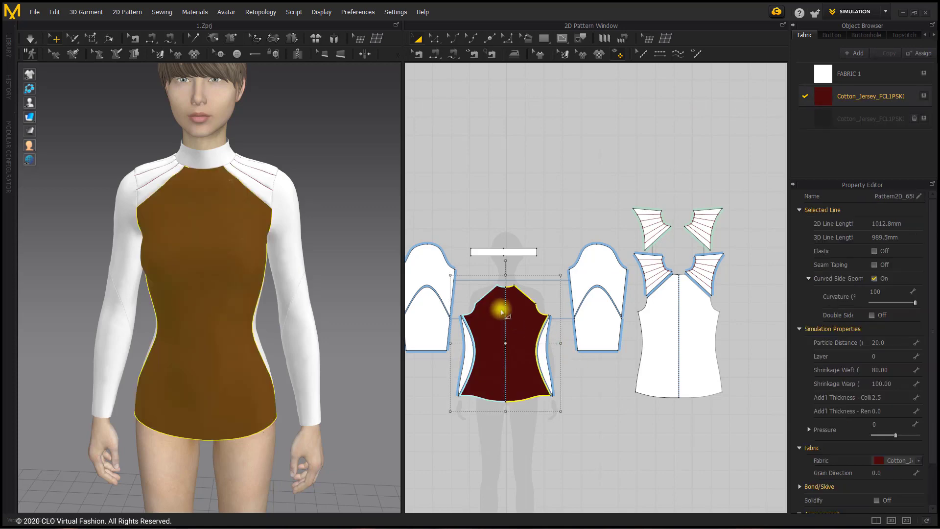
pyautogui.moveTo(308, 185); pyautogui.dragTo(246, 178, button='right')
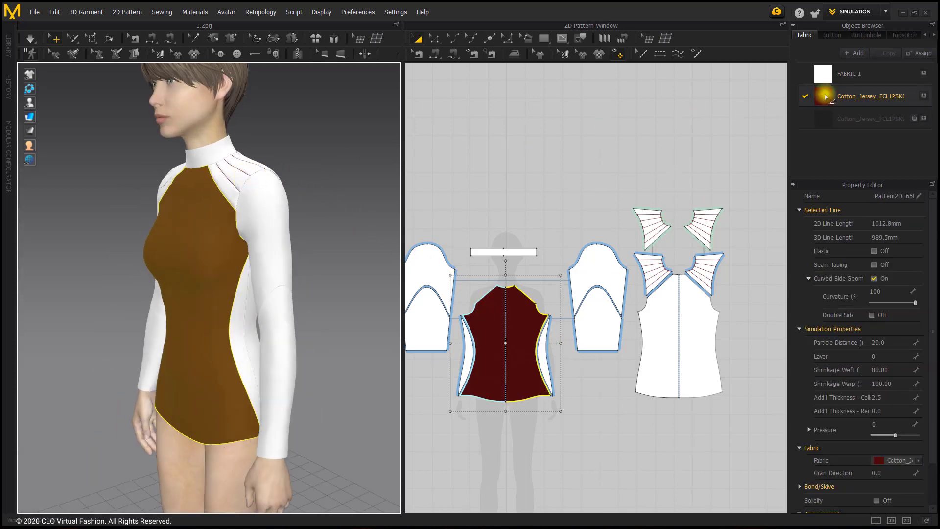
pyautogui.moveTo(825, 95); pyautogui.dragTo(275, 221)
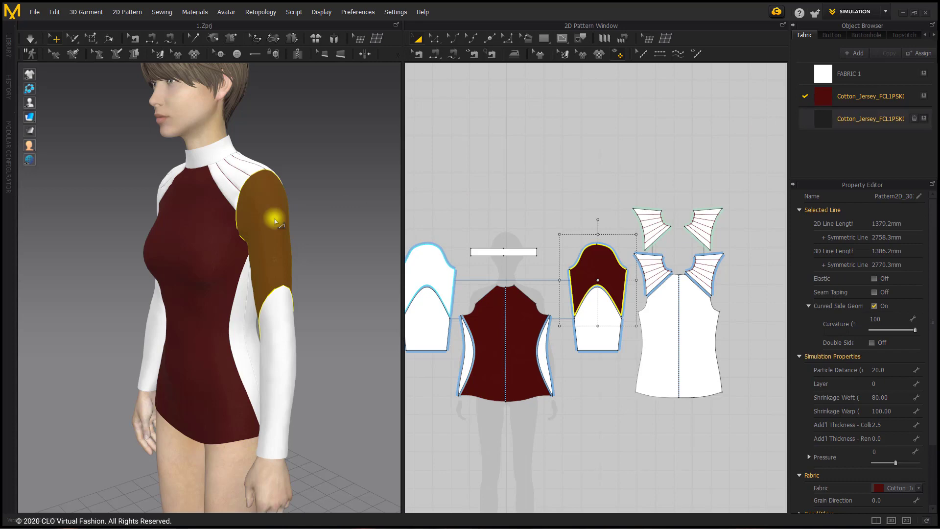
# - Assign the dark grey Cotton Jersey to both curved front side panels and the back body pattern
pyautogui.click(538, 345)
pyautogui.keyDown('shift'); pyautogui.click(466, 346); pyautogui.keyUp('shift')
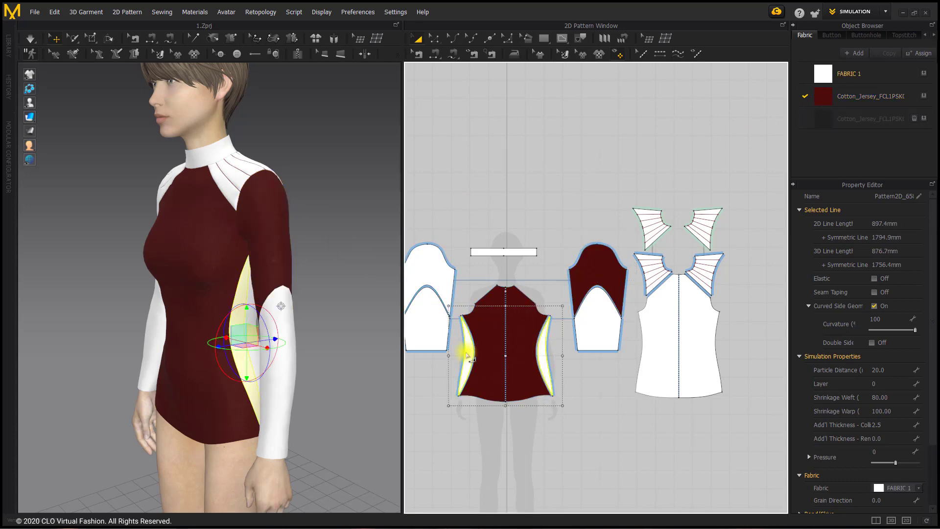
pyautogui.keyDown('shift'); pyautogui.click(657, 330); pyautogui.keyUp('shift')
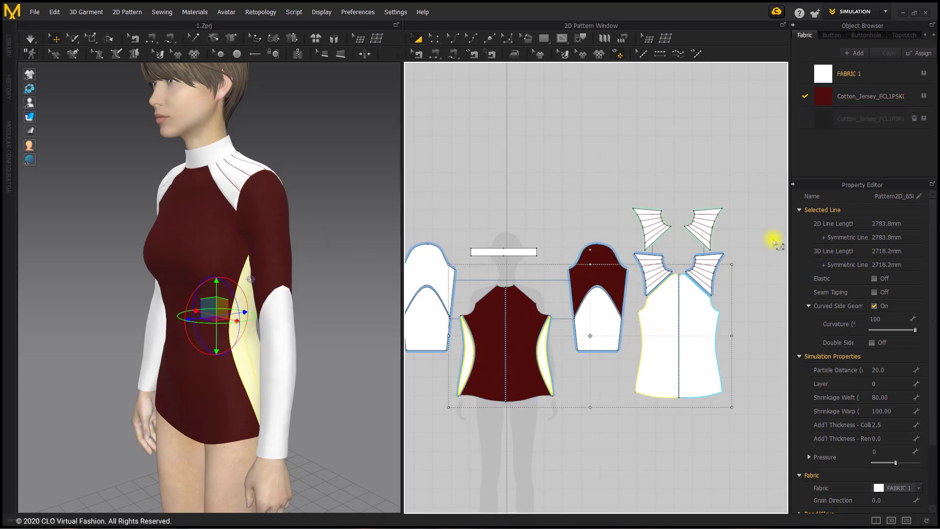
pyautogui.click(925, 119)
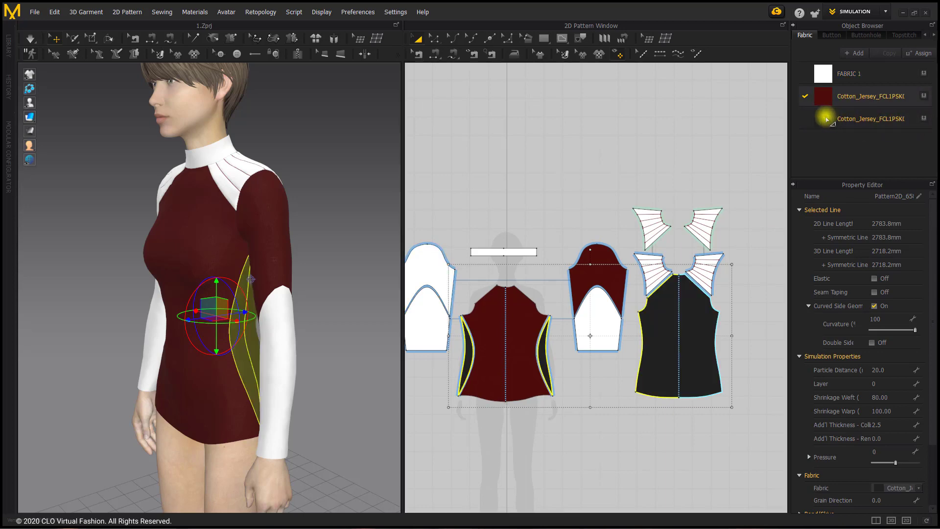
# - Apply the dark grey Cotton Jersey to both lower sleeve pieces and the dark red one to the remaining upper sleeve
pyautogui.moveTo(826, 119); pyautogui.dragTo(599, 337)
pyautogui.moveTo(827, 119); pyautogui.dragTo(431, 344)
pyautogui.moveTo(823, 96); pyautogui.dragTo(430, 268)
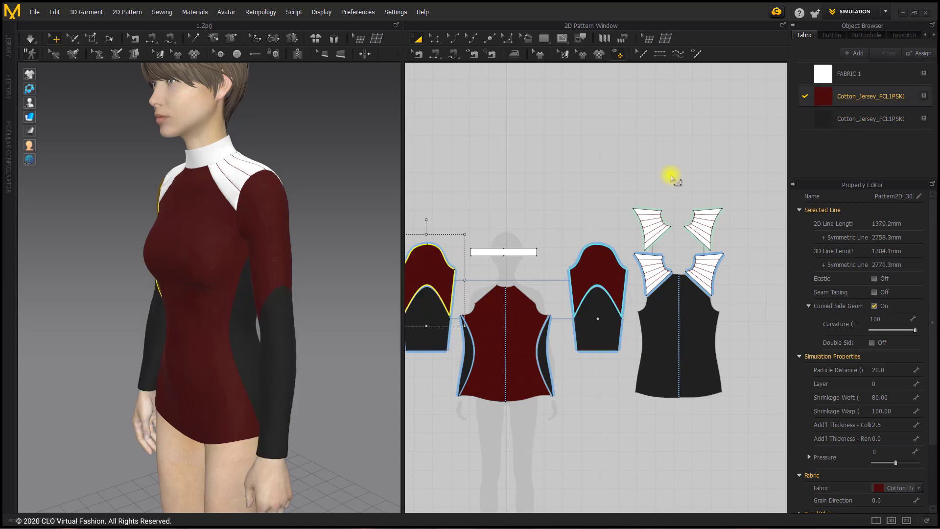
# - Apply the dark grey Cotton Jersey to the collar and to all layered shoulder yoke pieces
pyautogui.click(510, 252)
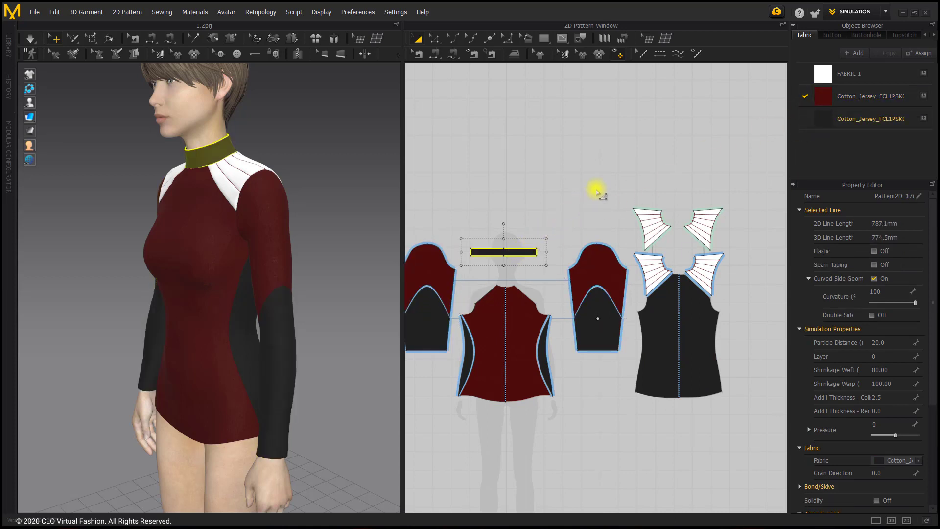
pyautogui.moveTo(621, 168); pyautogui.dragTo(757, 323)
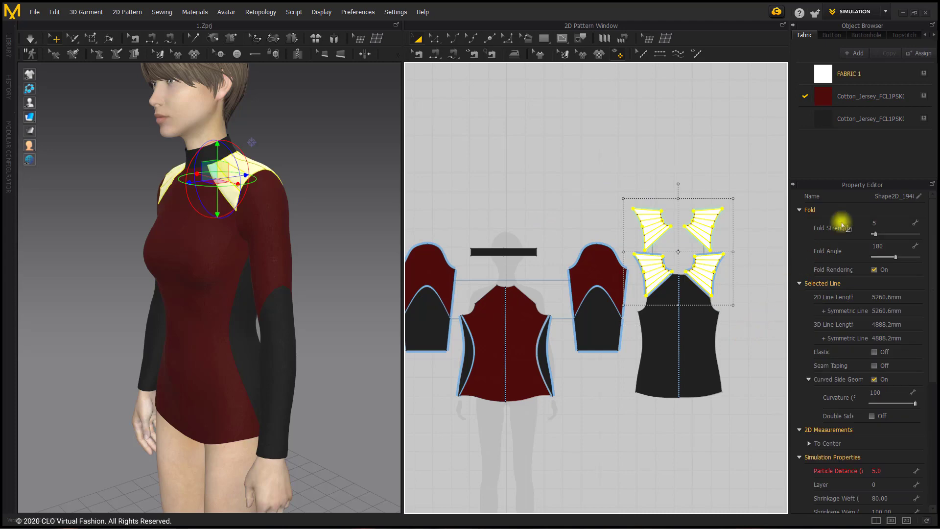
pyautogui.moveTo(918, 117); pyautogui.dragTo(777, 116)
pyautogui.click(514, 110)
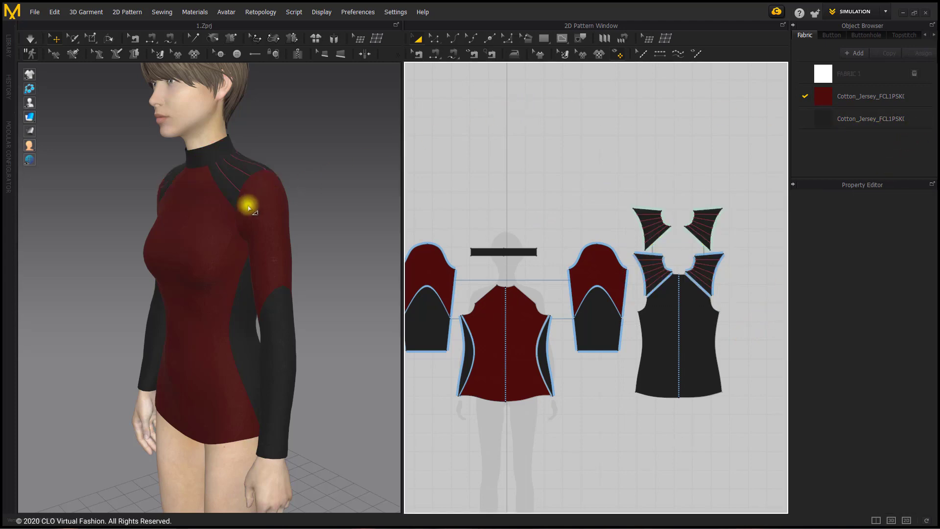
# - Adjust the scale of the dark red fabric's texture on the front body with Edit Texture (3D)
pyautogui.moveTo(248, 208); pyautogui.dragTo(319, 216, button='right')
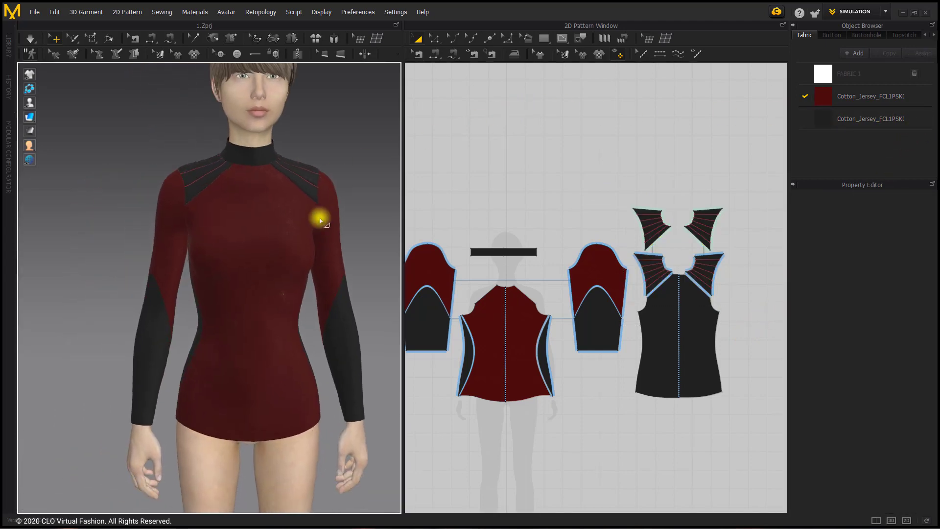
pyautogui.moveTo(330, 266)
pyautogui.mouseDown(button='right')
pyautogui.moveTo(294, 277)
pyautogui.moveTo(332, 276)
pyautogui.mouseUp(button='right')
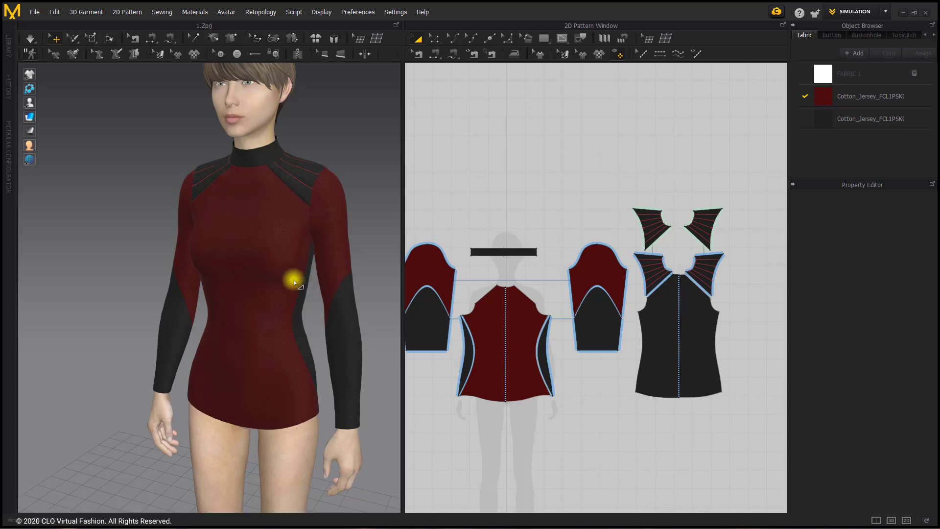
pyautogui.moveTo(275, 278); pyautogui.dragTo(301, 279, button='right')
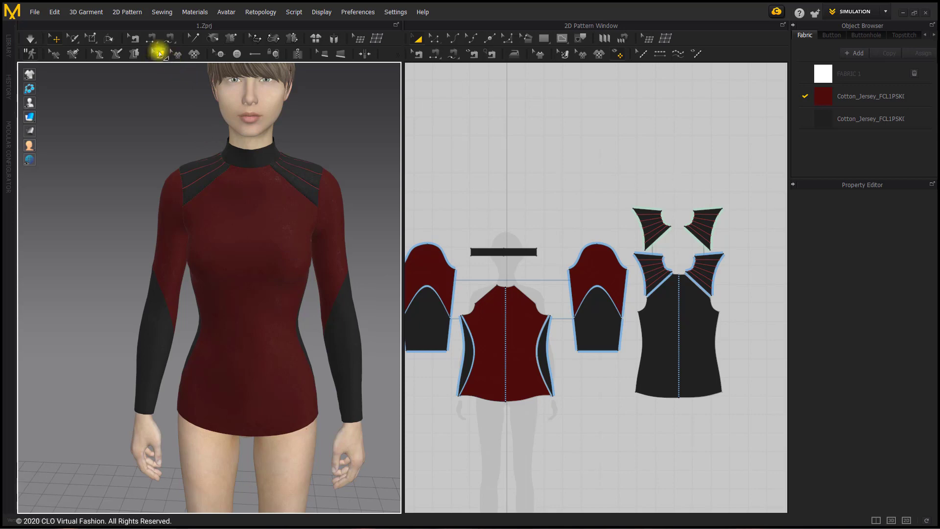
pyautogui.click(158, 53)
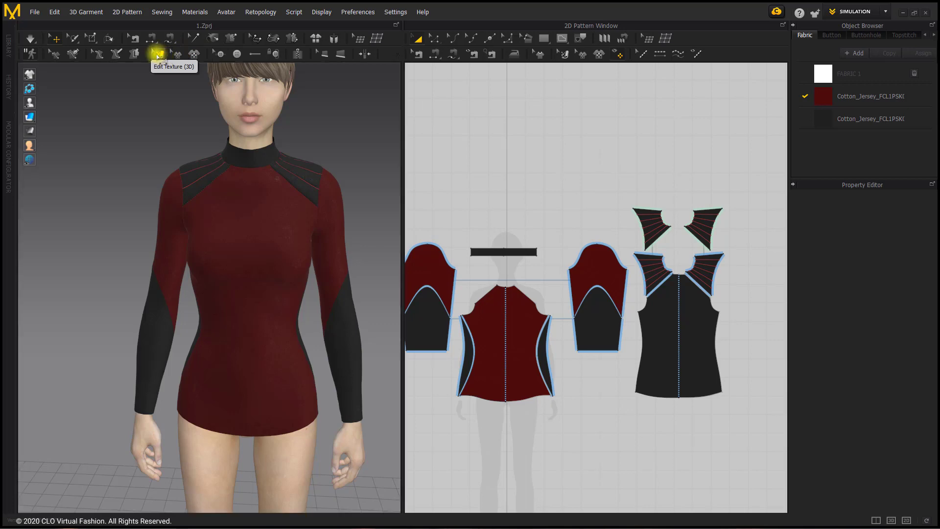
pyautogui.click(255, 219)
pyautogui.scroll(5, 254, 220)
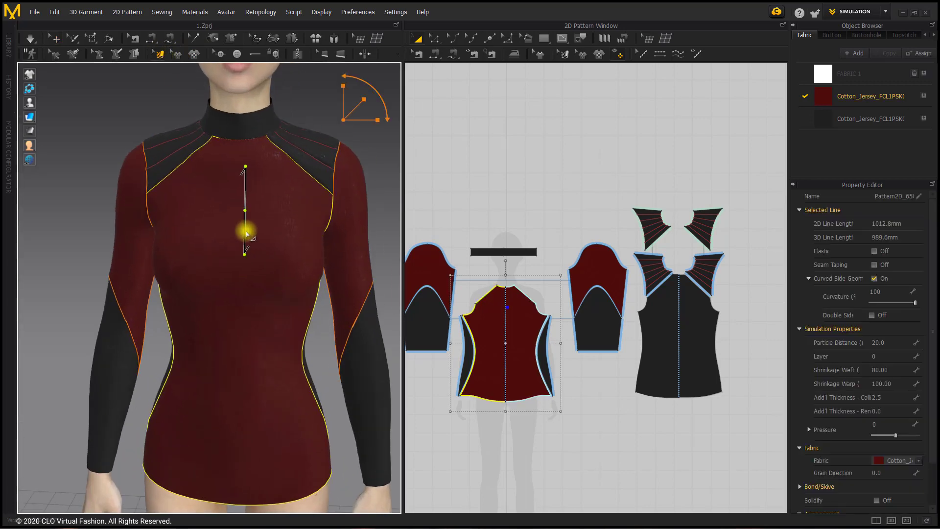
pyautogui.moveTo(265, 220); pyautogui.dragTo(249, 229, button='middle')
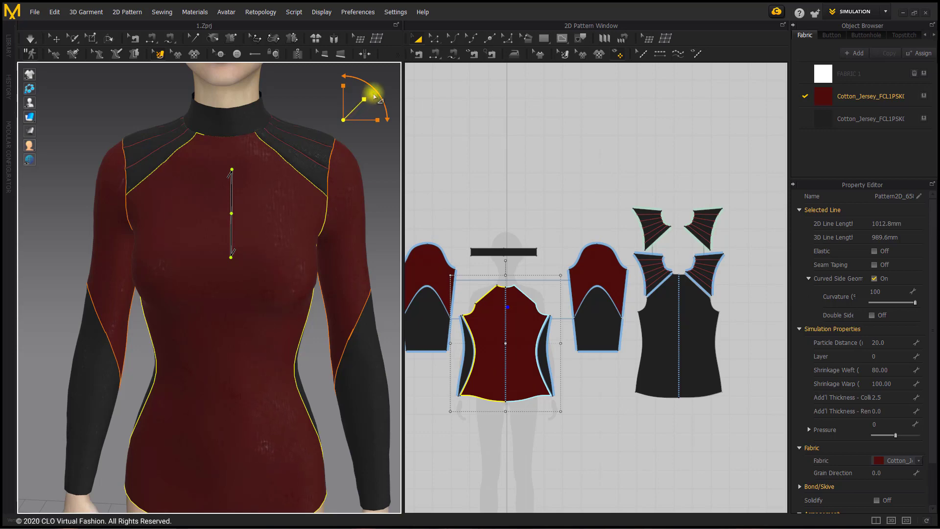
pyautogui.moveTo(373, 96); pyautogui.dragTo(346, 86)
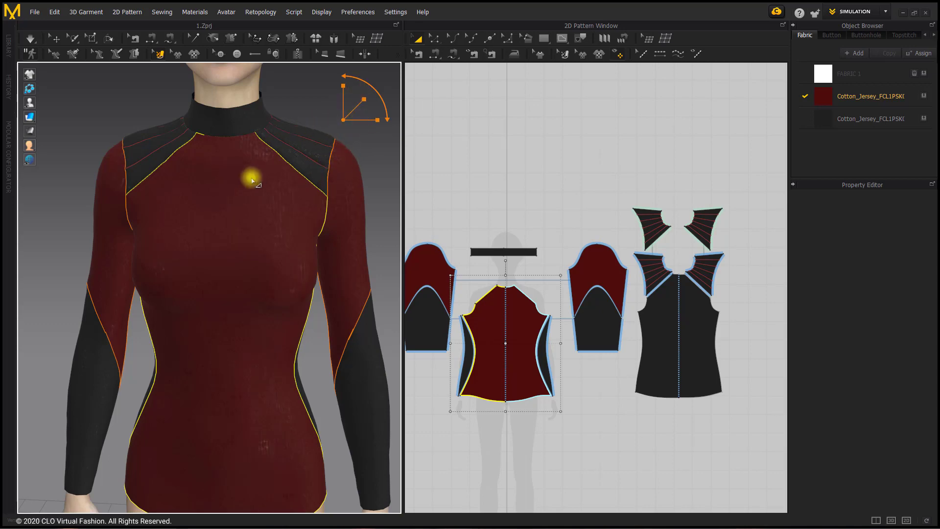
# - Set the texture pivot at the centre of the chest and rotate and rescale the dark red fabric's texture from there
pyautogui.click(252, 182)
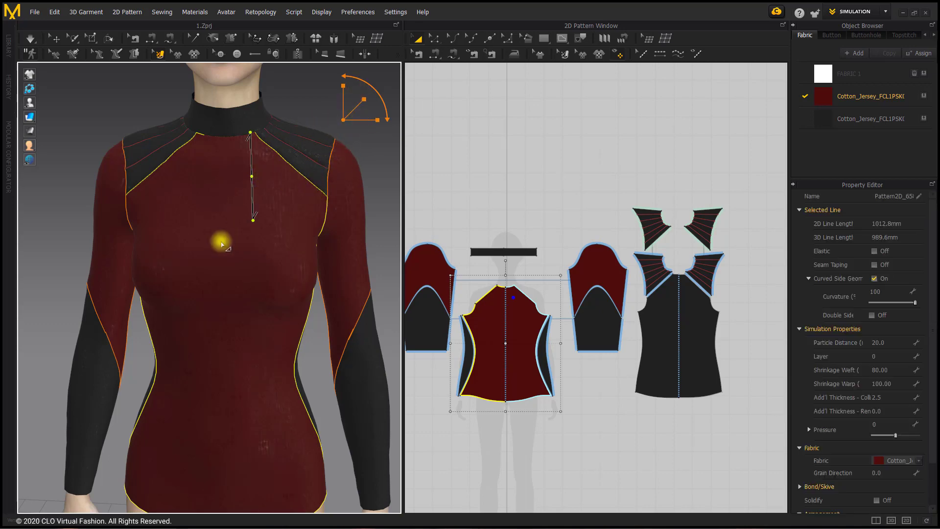
pyautogui.click(222, 244)
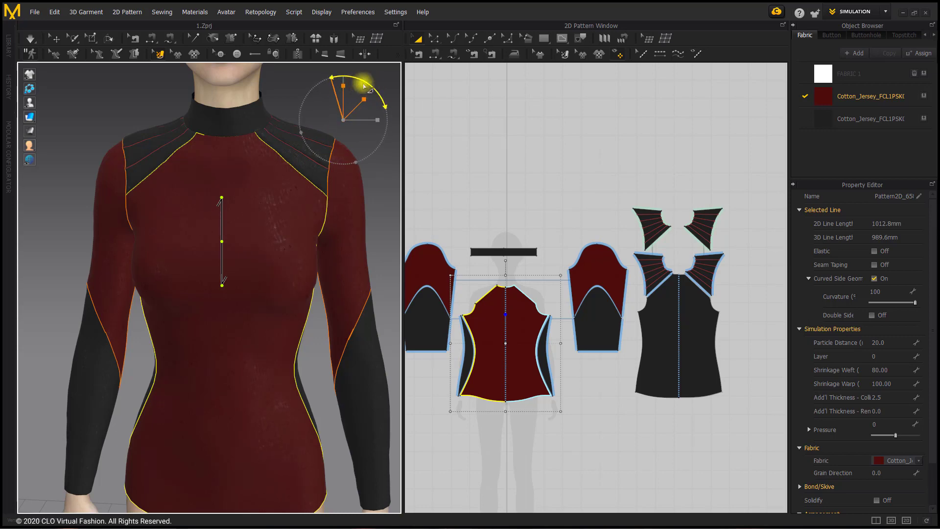
pyautogui.moveTo(373, 96); pyautogui.dragTo(370, 94)
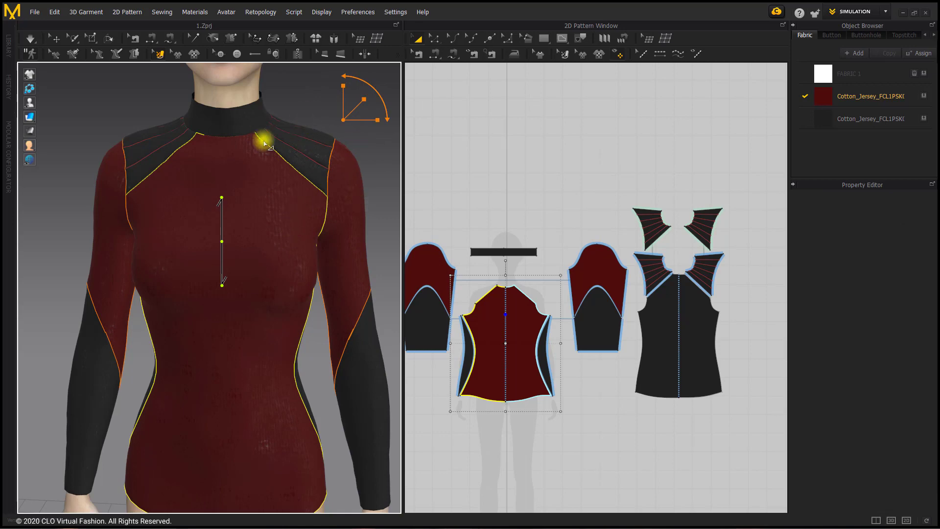
# - Scale the dark grey fabric's texture proportionally from the collar and deselect the fabric
pyautogui.click(229, 120)
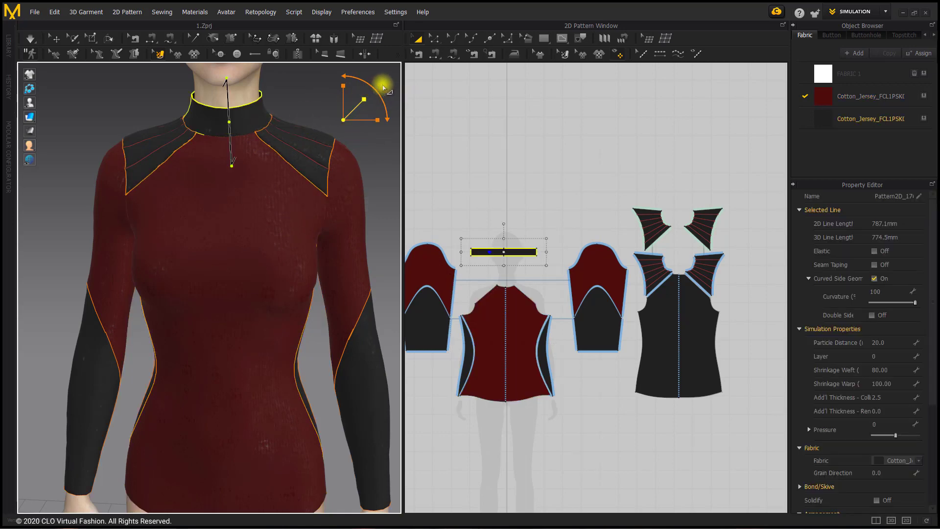
pyautogui.moveTo(279, 140); pyautogui.dragTo(291, 201, button='middle')
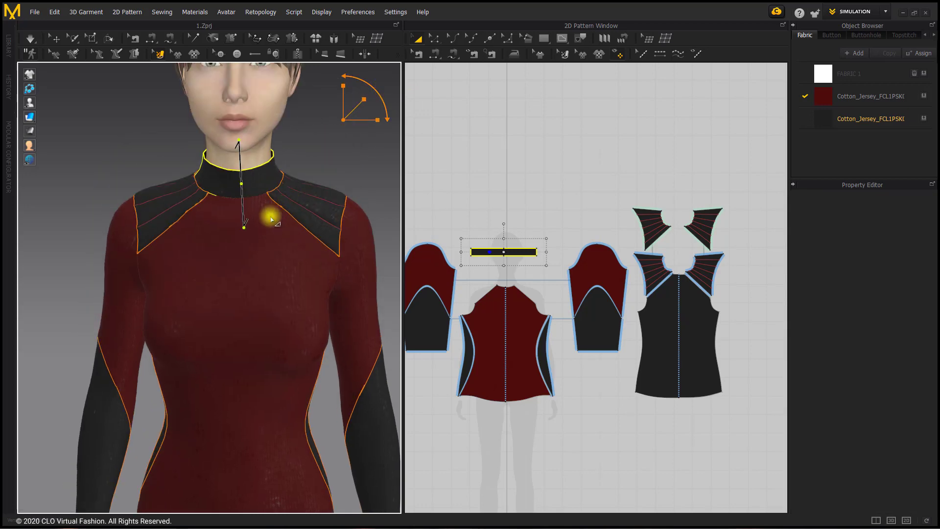
pyautogui.moveTo(271, 226); pyautogui.dragTo(284, 208, button='right')
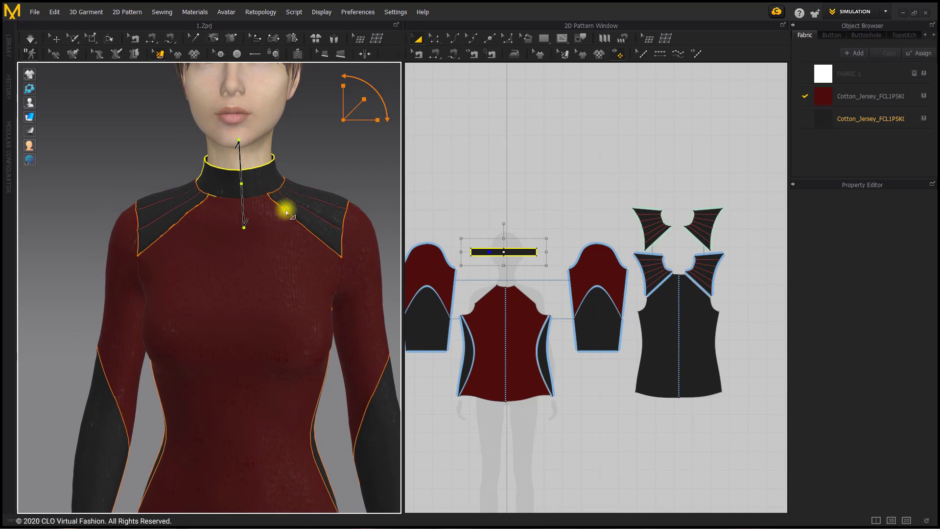
pyautogui.click(311, 177)
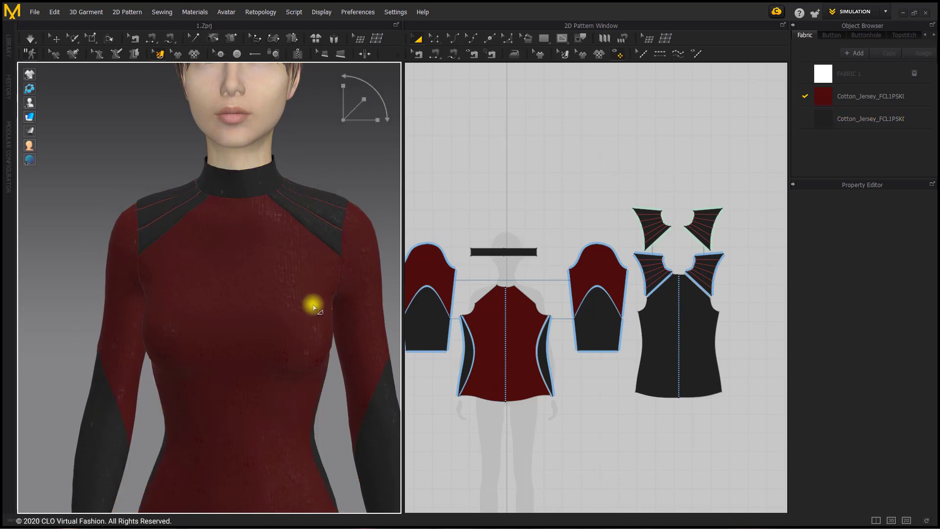
# - Add the application_mac image as a graphic on the wearer's left chest of the front body, 141.1 mm wide and high
pyautogui.scroll(-4, 304, 269)
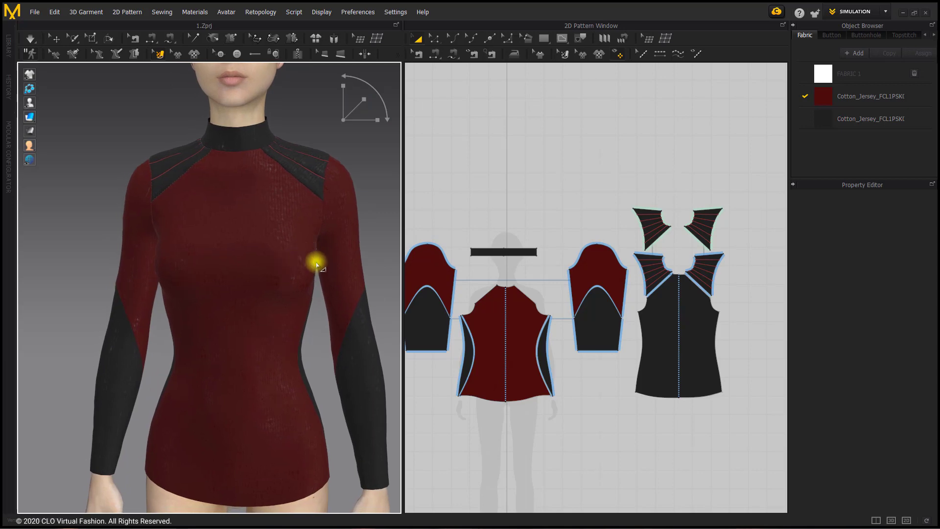
pyautogui.moveTo(315, 260)
pyautogui.mouseDown(button='right')
pyautogui.moveTo(174, 258)
pyautogui.moveTo(126, 268)
pyautogui.moveTo(310, 257)
pyautogui.mouseUp(button='right')
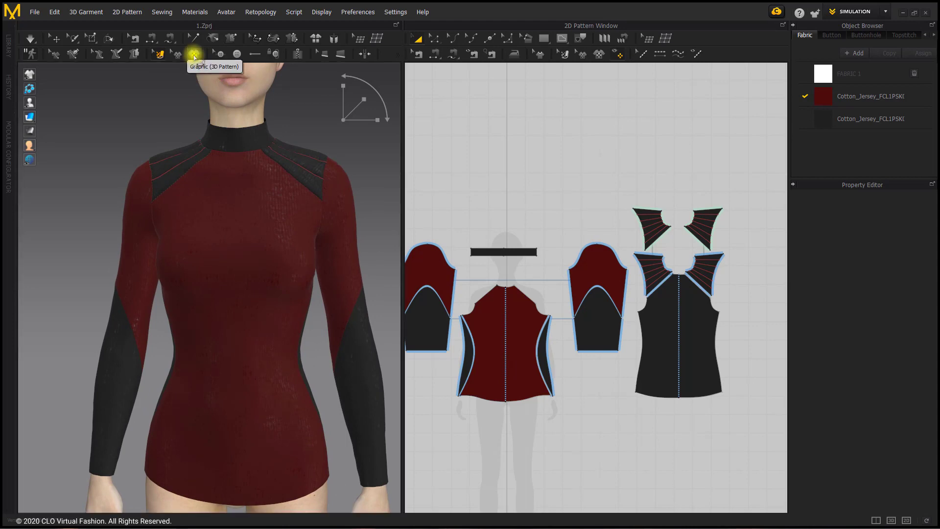
pyautogui.click(194, 58)
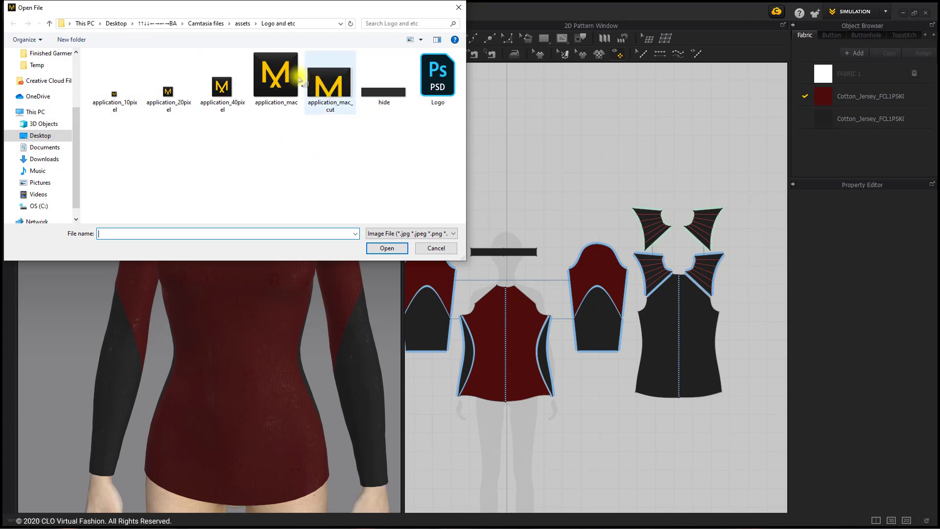
pyautogui.click(276, 78)
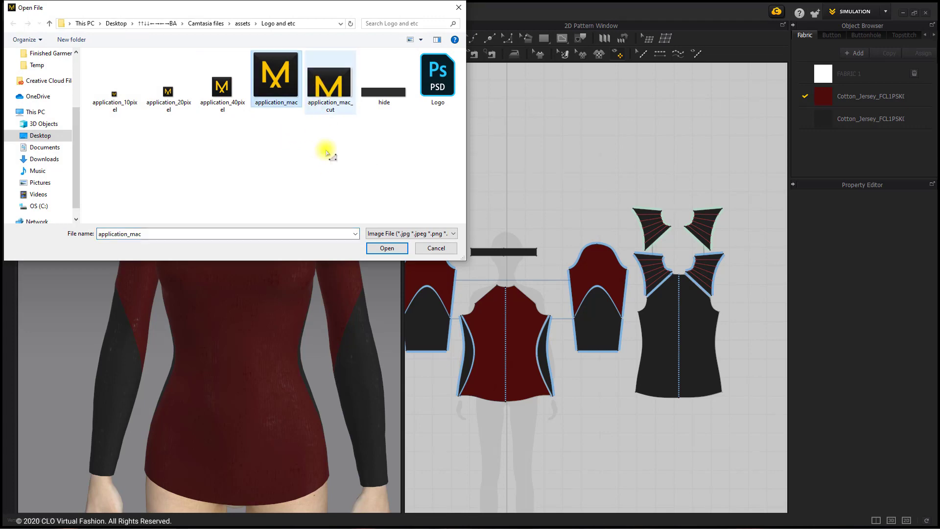
pyautogui.click(385, 249)
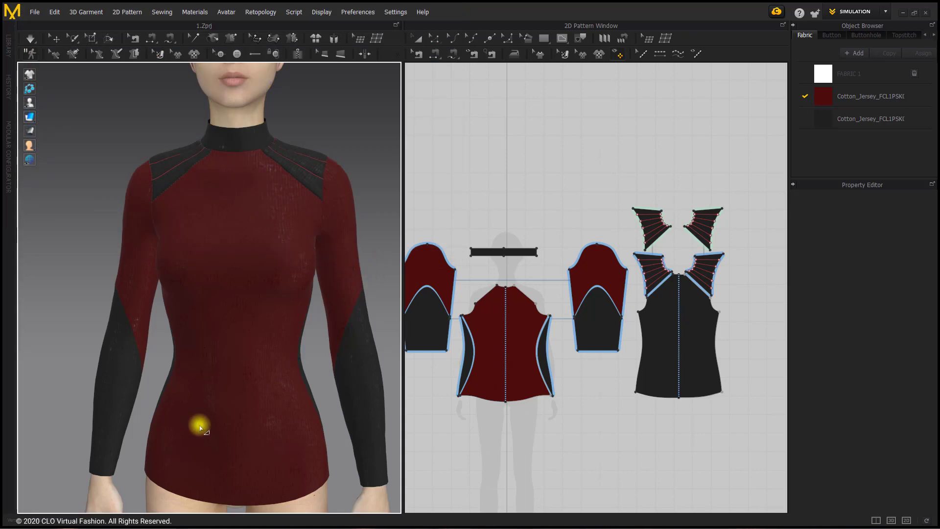
pyautogui.click(279, 215)
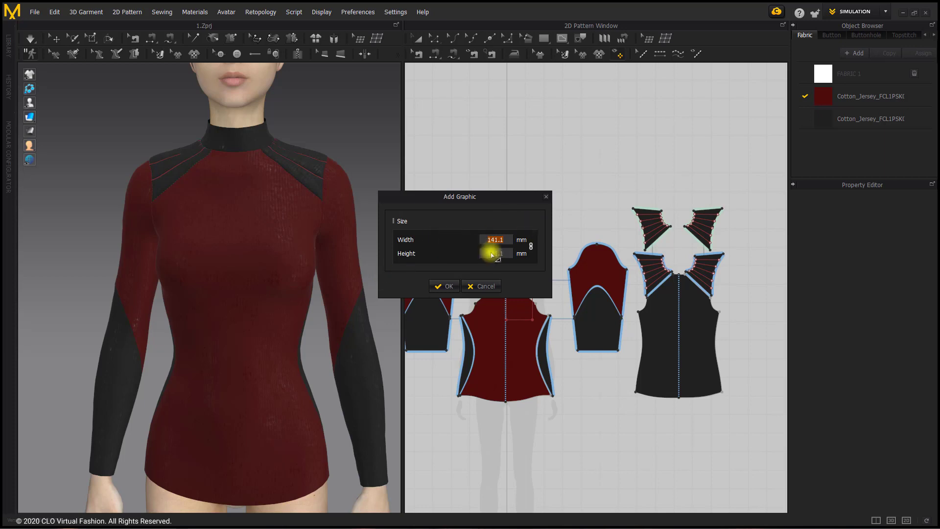
pyautogui.click(448, 286)
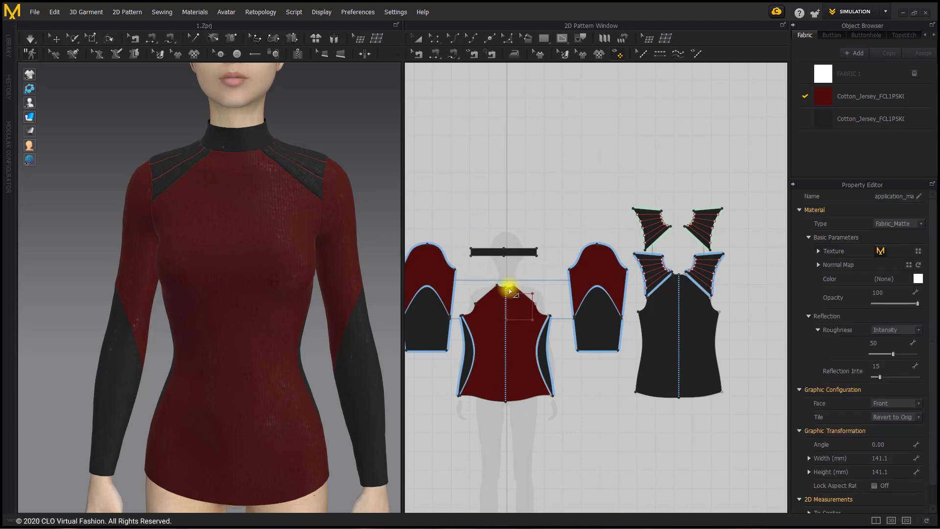
pyautogui.click(510, 295)
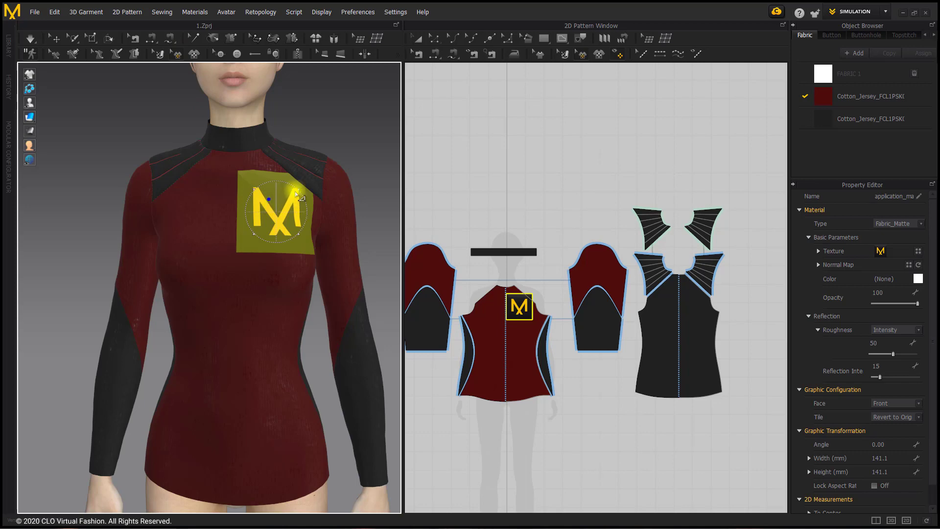
# - Scale the logo graphic down to about 64.3 mm and position it on the chest just below the shoulder yoke
pyautogui.moveTo(300, 196); pyautogui.dragTo(284, 206)
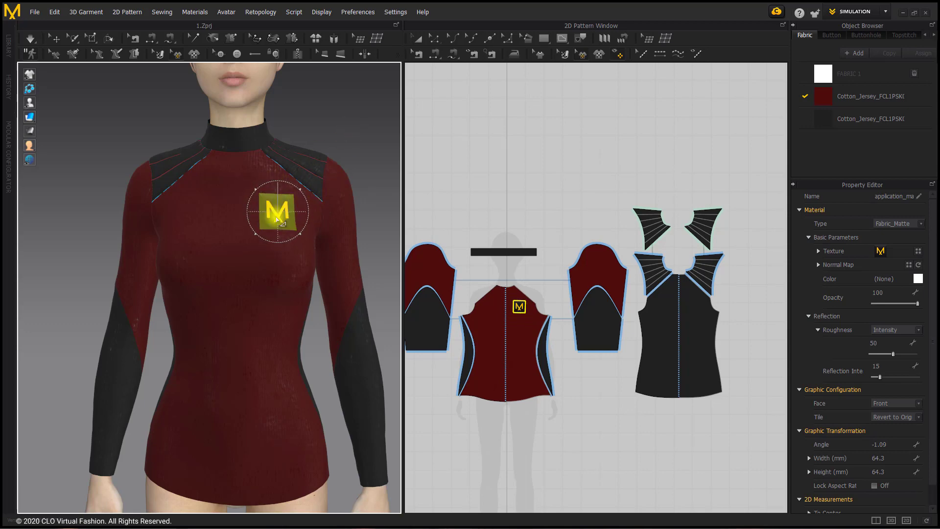
pyautogui.moveTo(278, 219); pyautogui.dragTo(284, 219)
pyautogui.click(310, 145)
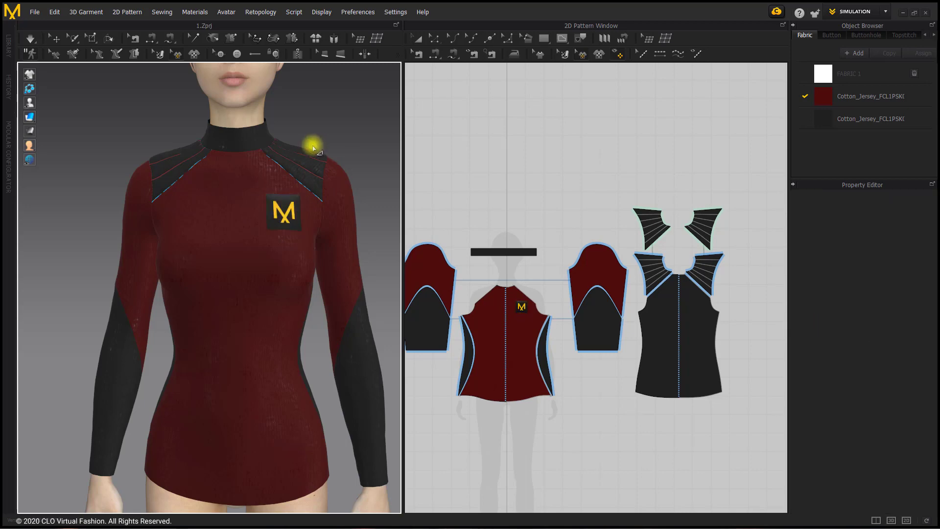
pyautogui.click(285, 217)
pyautogui.click(326, 144)
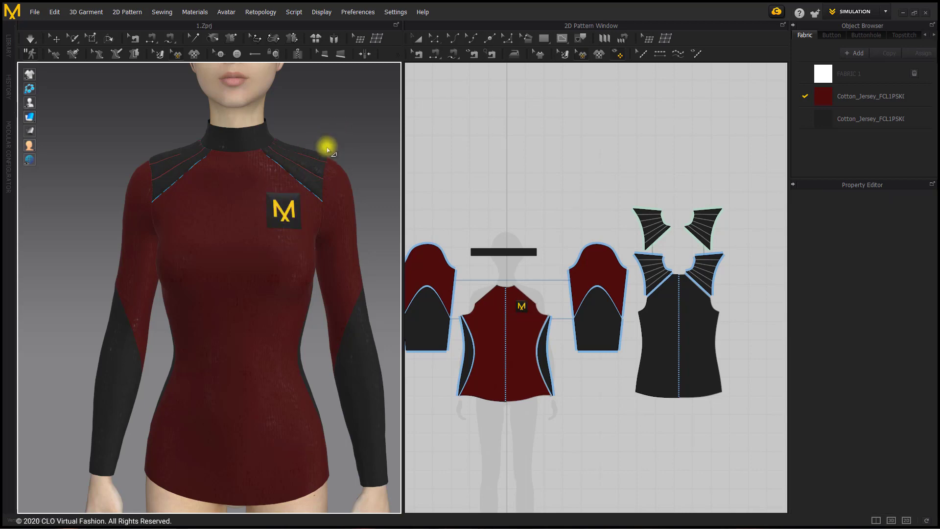
# - Hide the red internal lines on the 3D garment's shoulder yokes
pyautogui.moveTo(298, 275); pyautogui.dragTo(315, 125, button='right')
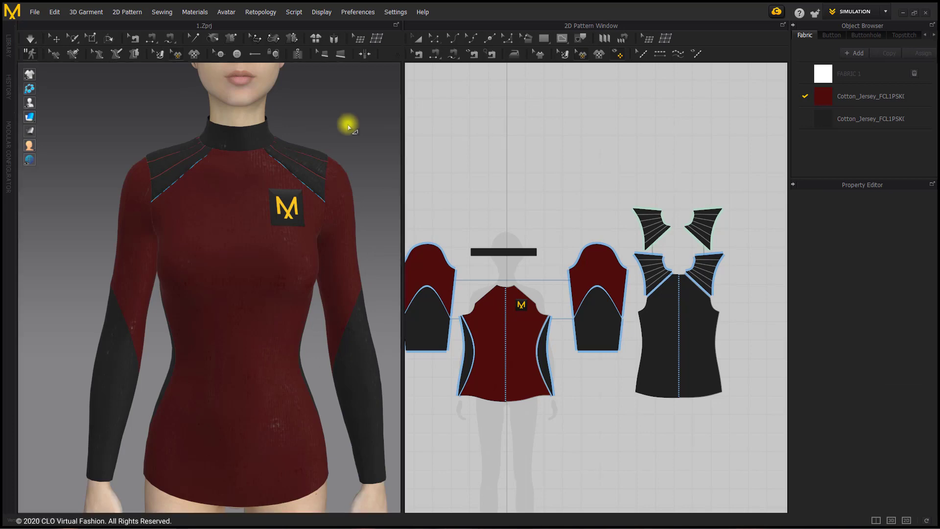
pyautogui.moveTo(348, 127); pyautogui.dragTo(226, 156, button='right')
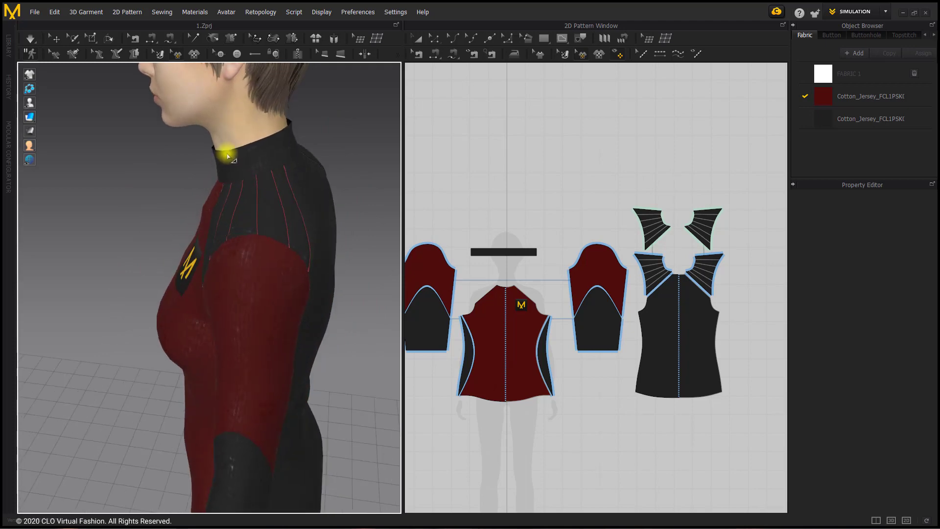
pyautogui.scroll(2, 245, 209)
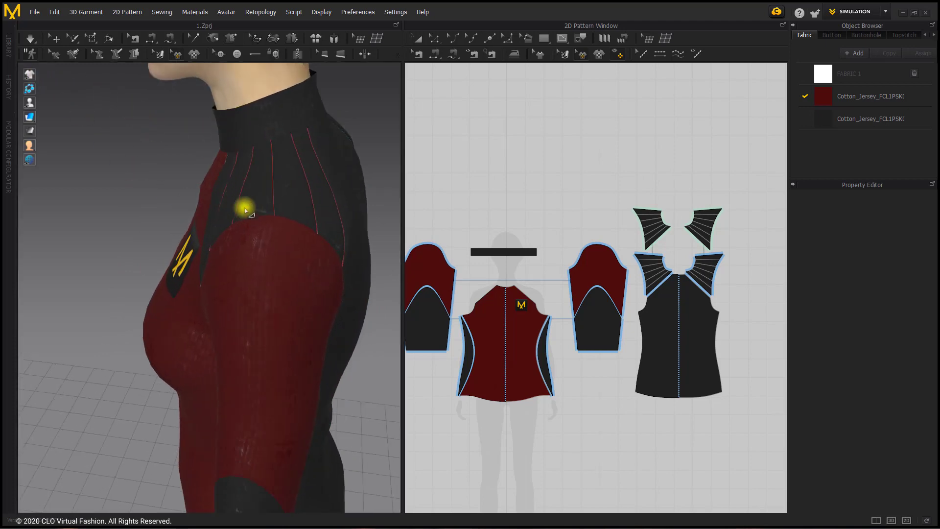
pyautogui.moveTo(257, 211)
pyautogui.mouseDown(button='right')
pyautogui.moveTo(276, 225)
pyautogui.moveTo(245, 225)
pyautogui.mouseUp(button='right')
pyautogui.scroll(2, 241, 223)
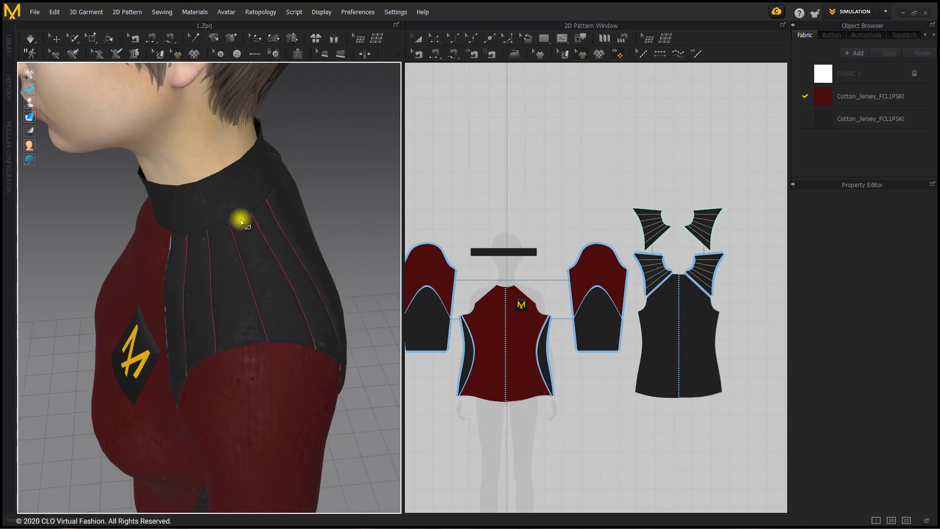
pyautogui.scroll(1, 241, 223)
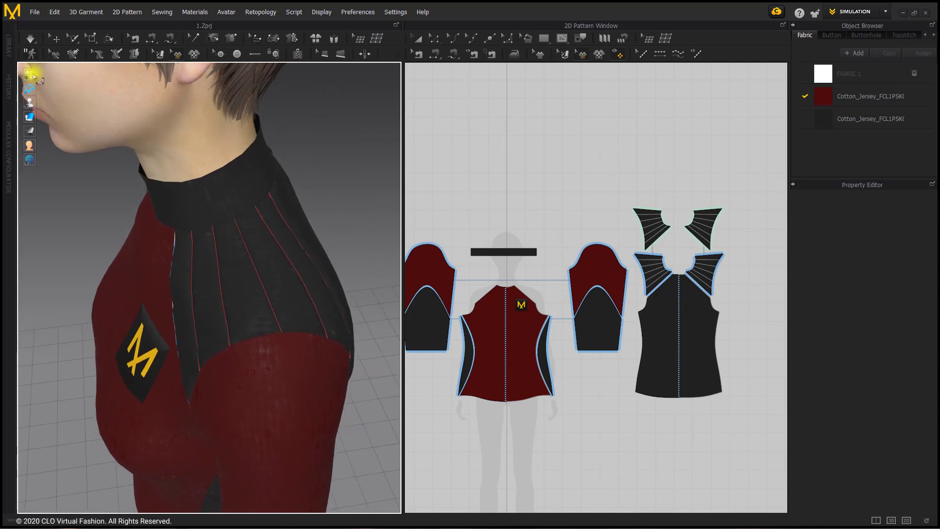
pyautogui.moveTo(33, 75)
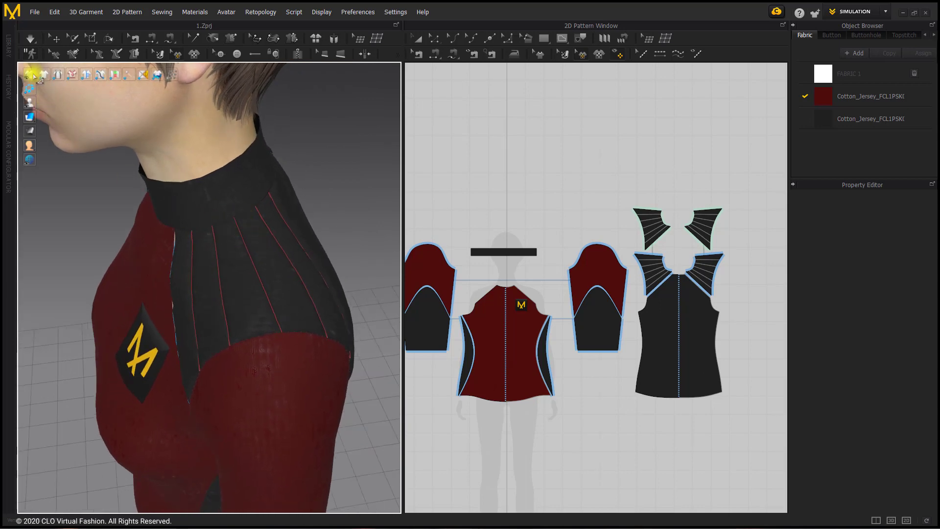
pyautogui.click(72, 77)
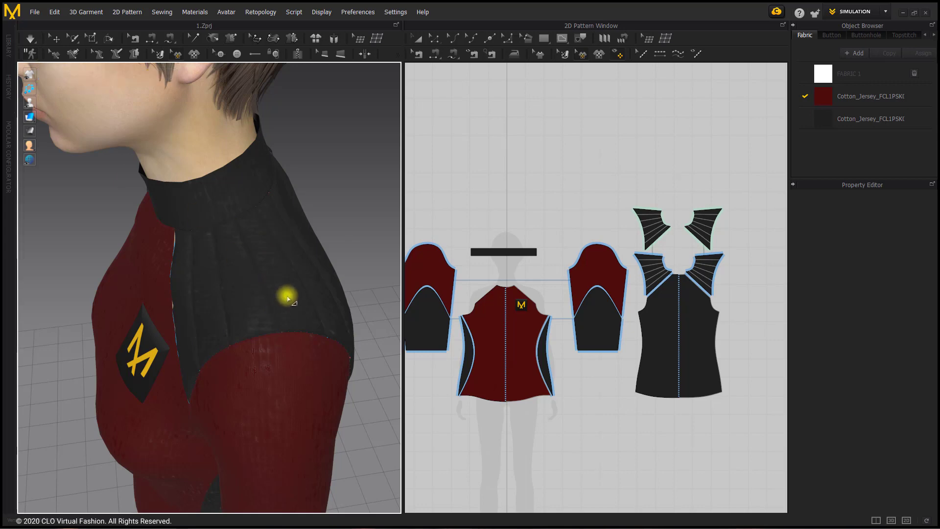
pyautogui.scroll(2, 289, 297)
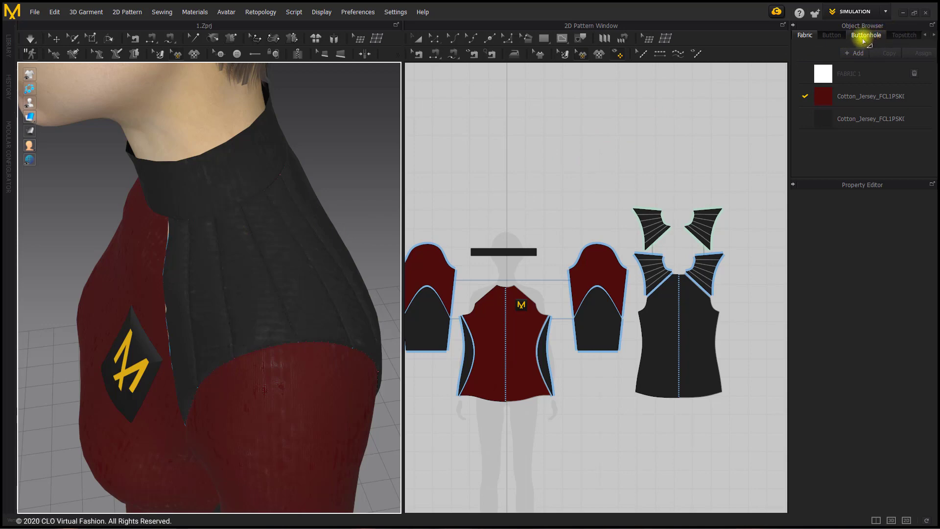
# - Apply the Default Topstitch to the slanted outer edges and every internal line of the upper-left shoulder yoke pattern
pyautogui.click(899, 40)
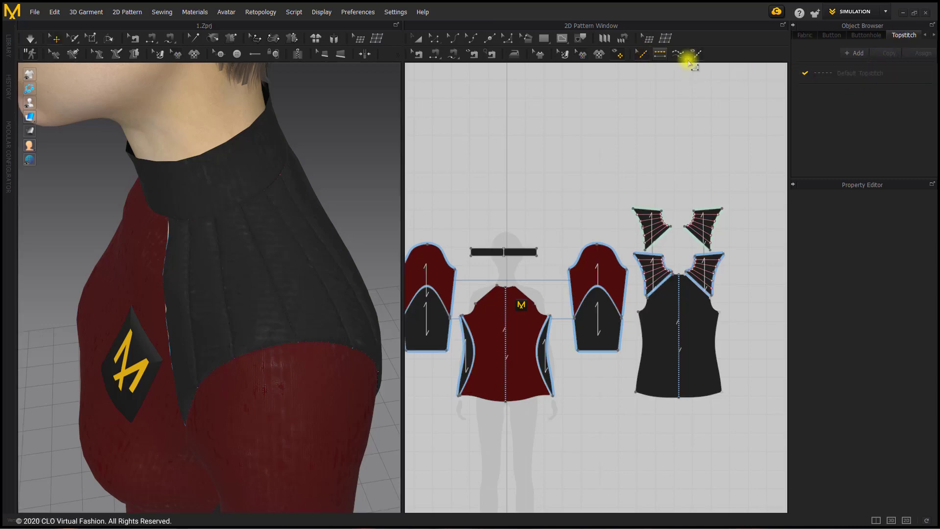
pyautogui.click(817, 74)
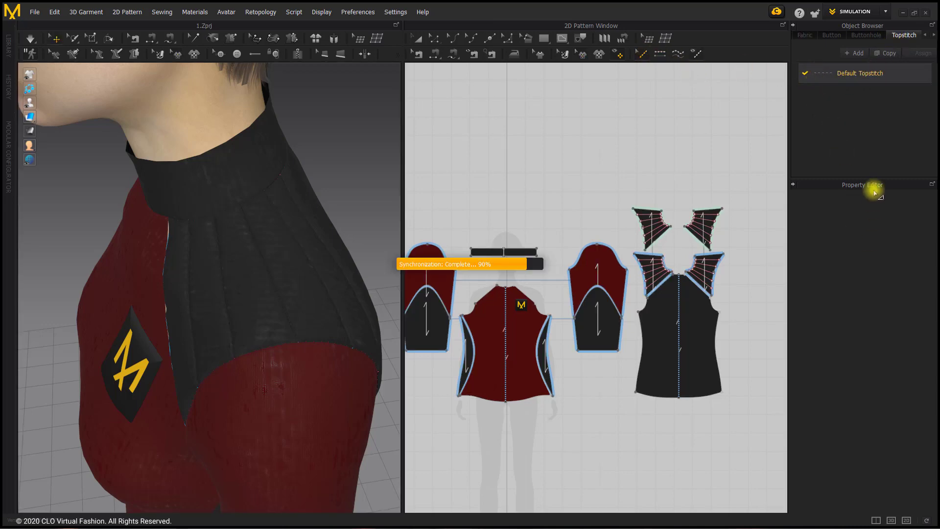
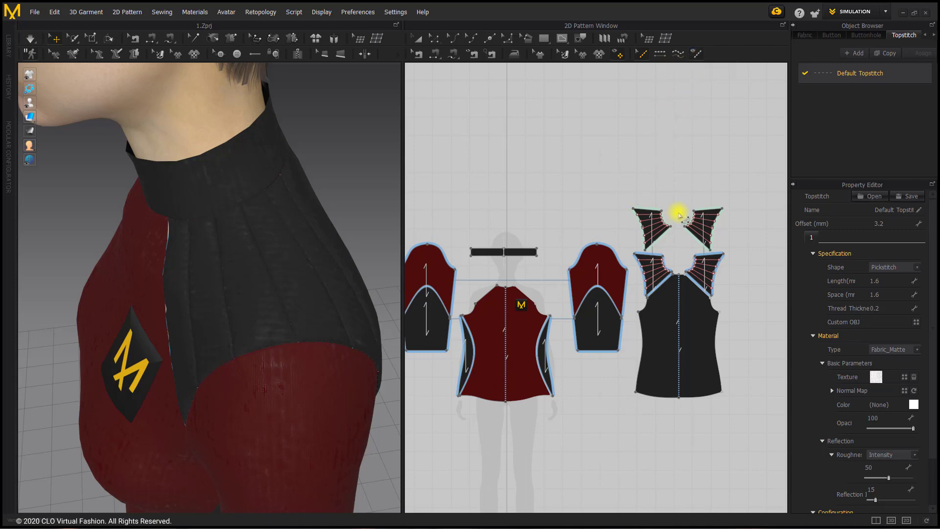
pyautogui.scroll(6, 679, 214)
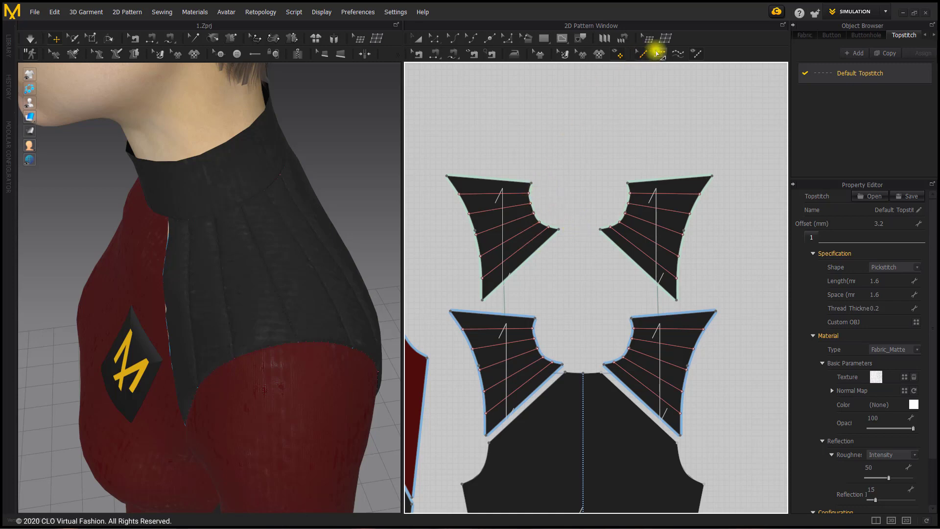
pyautogui.click(659, 53)
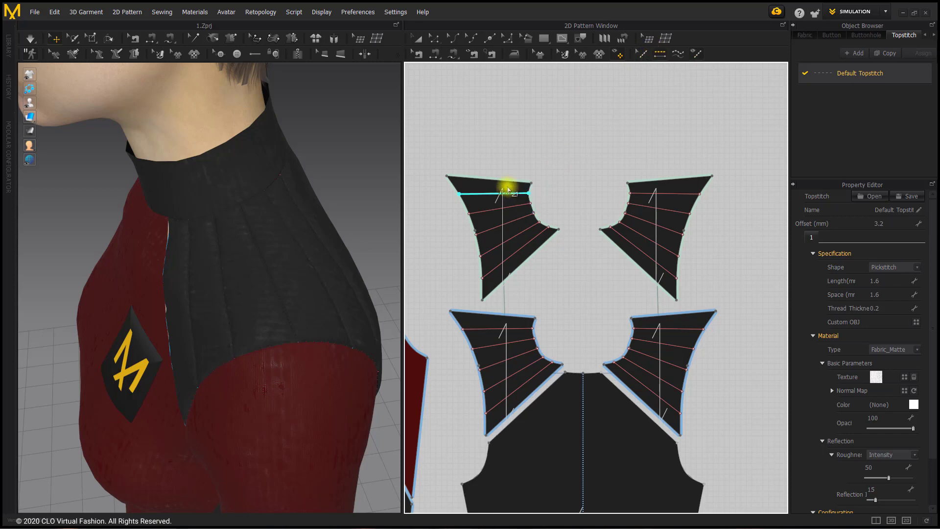
pyautogui.click(504, 182)
pyautogui.click(511, 195)
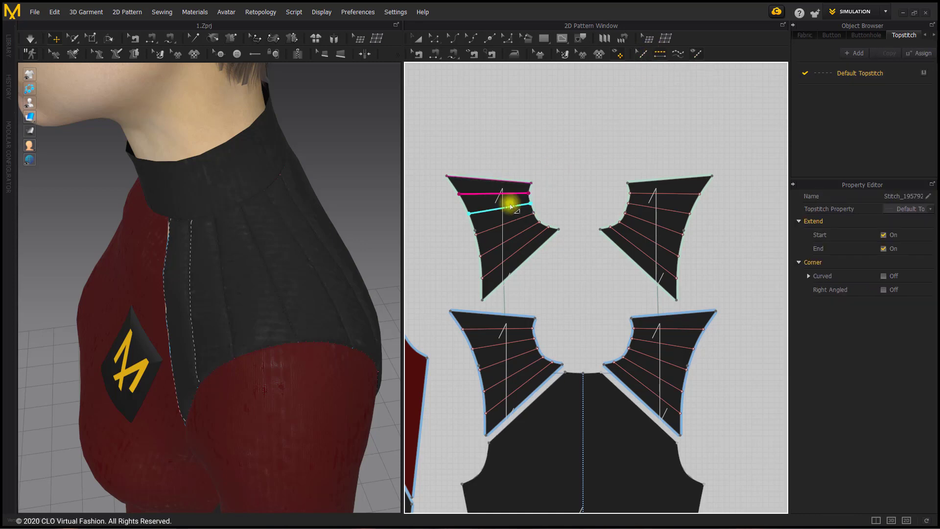
pyautogui.click(511, 206)
pyautogui.click(513, 221)
pyautogui.click(517, 236)
pyautogui.click(521, 249)
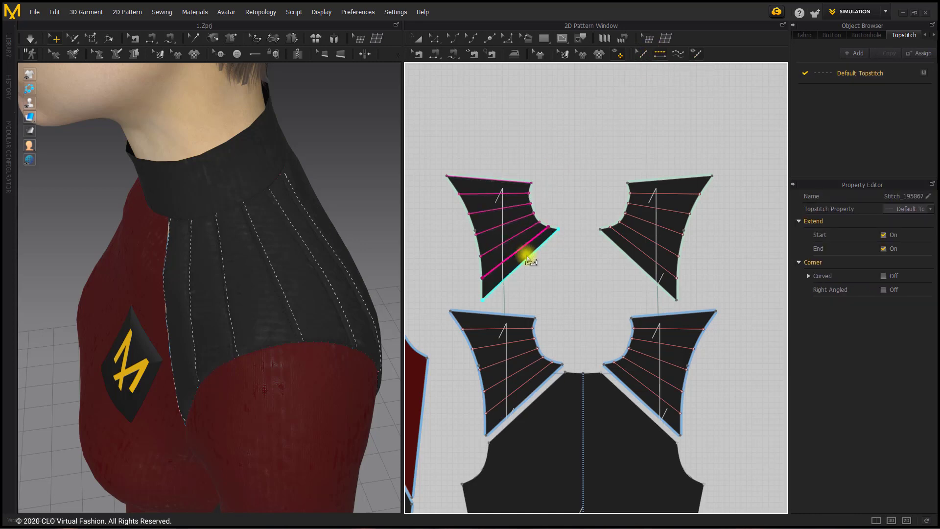
# - Topstitch the slanted outer edges and all internal lines of the upper-right shoulder yoke pattern with the Default Topstitch
pyautogui.click(657, 180)
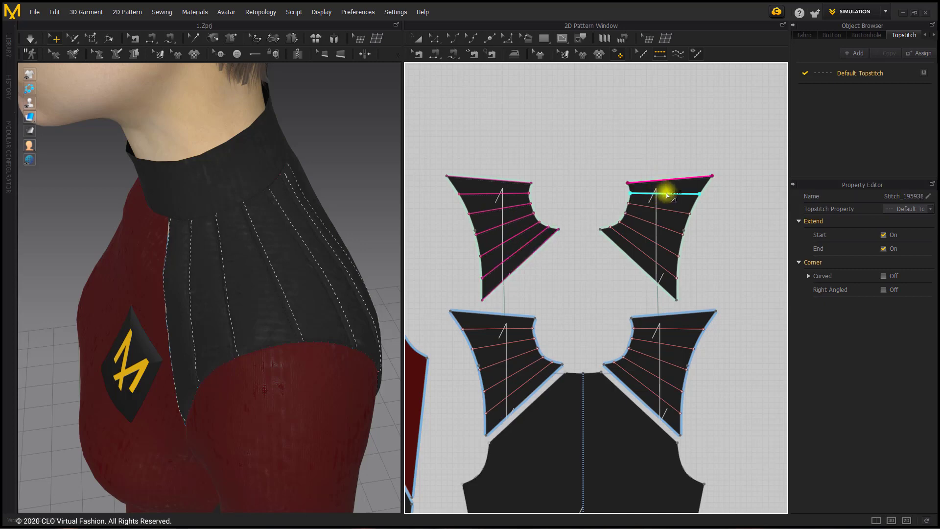
pyautogui.click(665, 193)
pyautogui.click(661, 209)
pyautogui.click(649, 223)
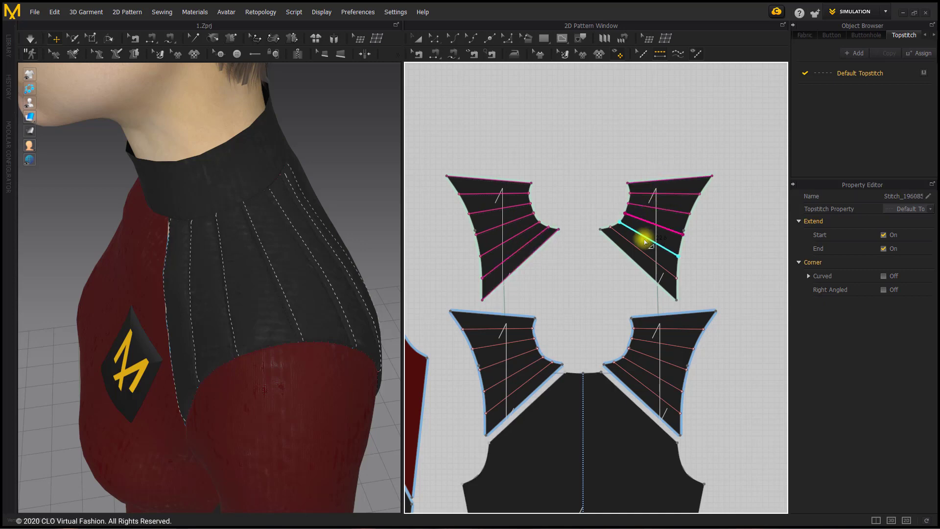
pyautogui.click(642, 240)
pyautogui.click(634, 263)
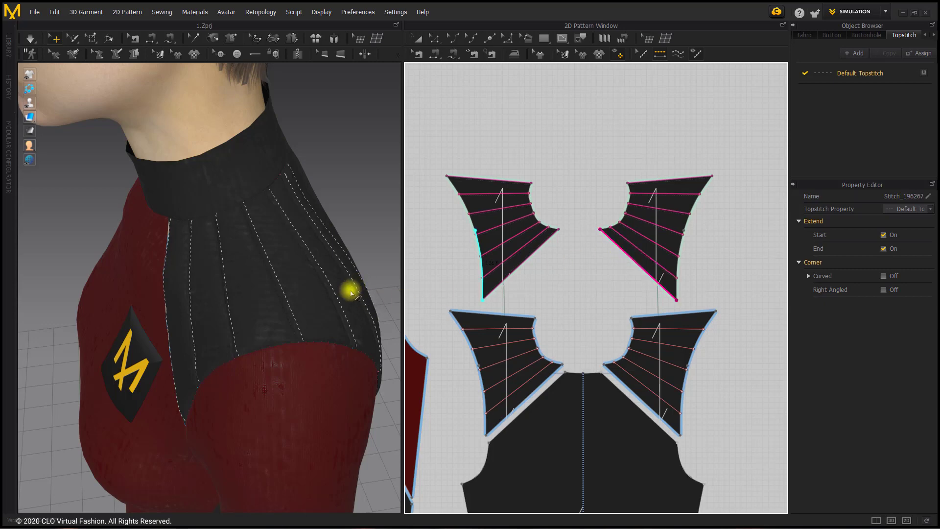
# - Set the Default Topstitch offset to 0 mm and check the stitch lines on the shoulder yoke
pyautogui.scroll(2, 306, 301)
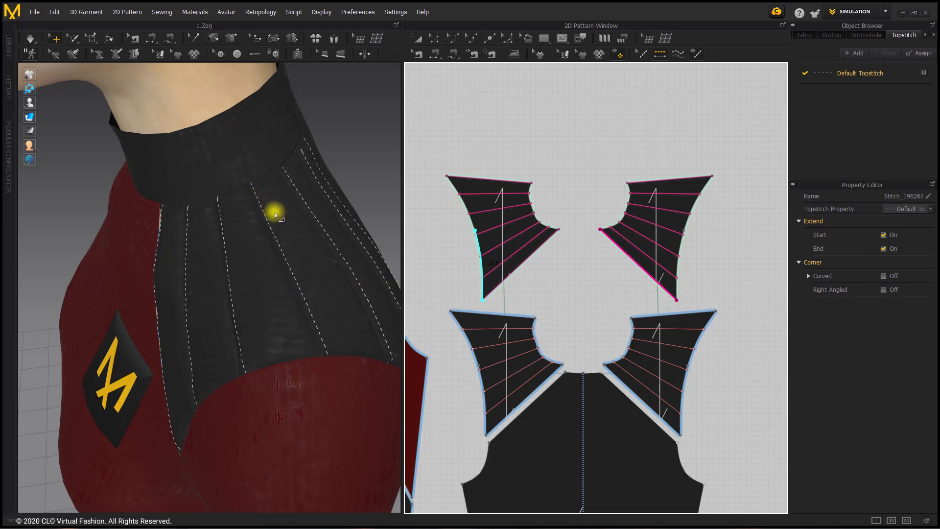
pyautogui.click(889, 78)
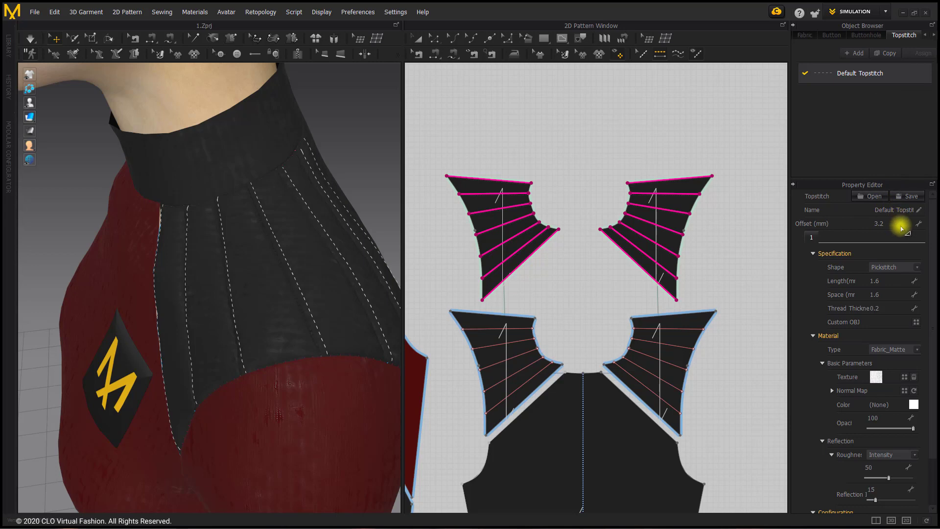
pyautogui.click(893, 226)
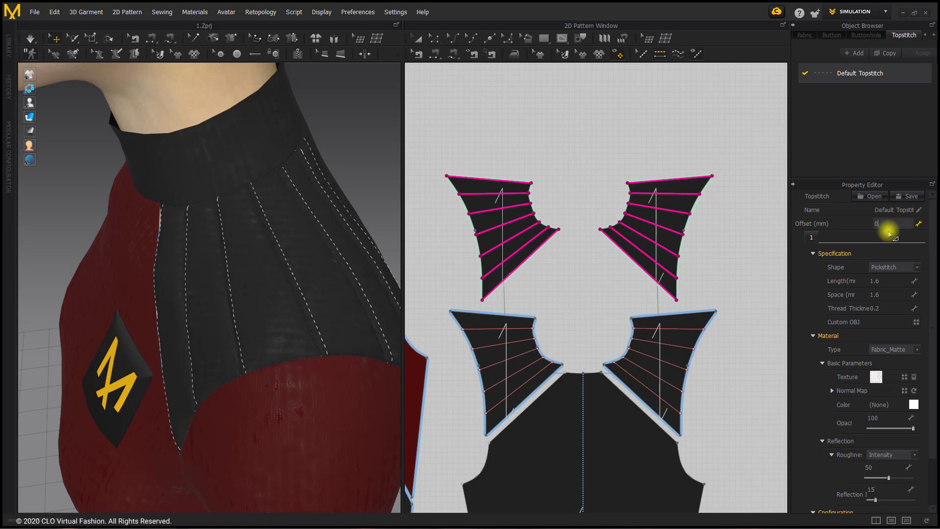
pyautogui.write('0')
pyautogui.press('Return')
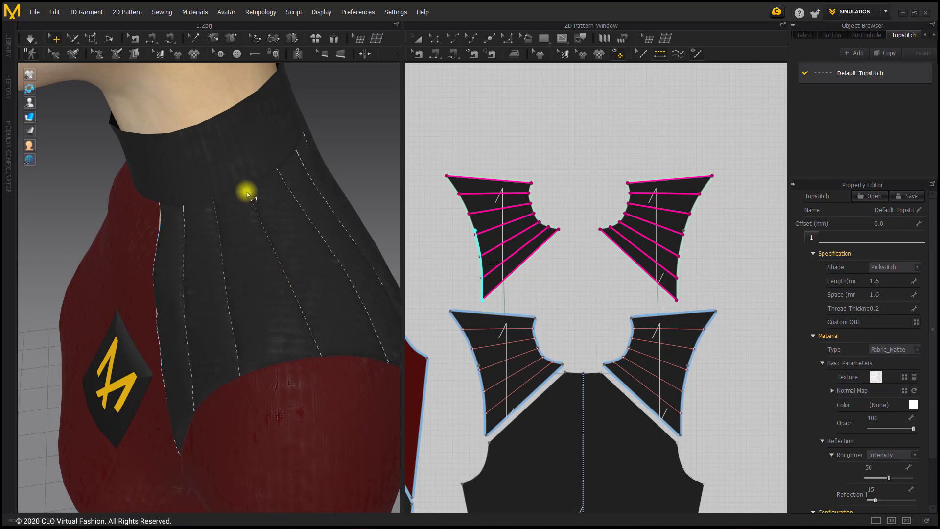
pyautogui.scroll(5, 228, 326)
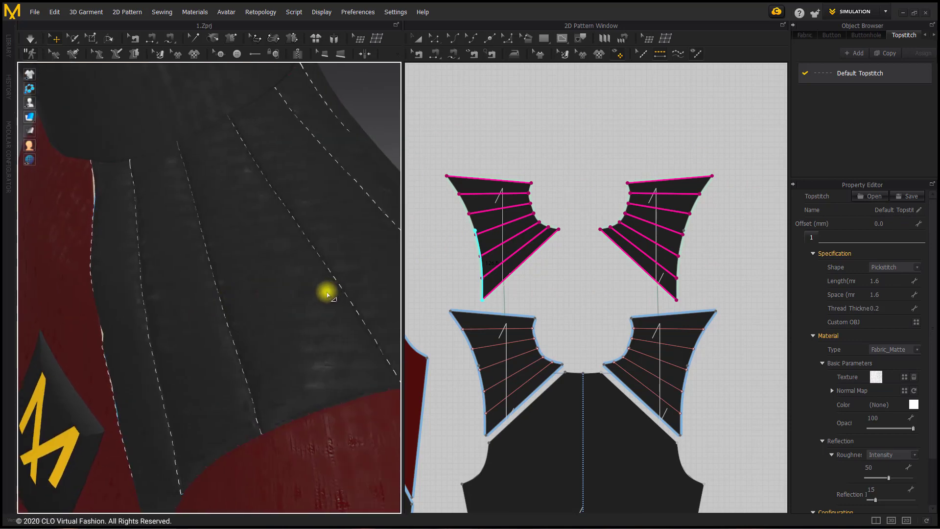
pyautogui.moveTo(326, 292)
pyautogui.mouseDown(button='right')
pyautogui.moveTo(289, 293)
pyautogui.moveTo(321, 298)
pyautogui.mouseUp(button='right')
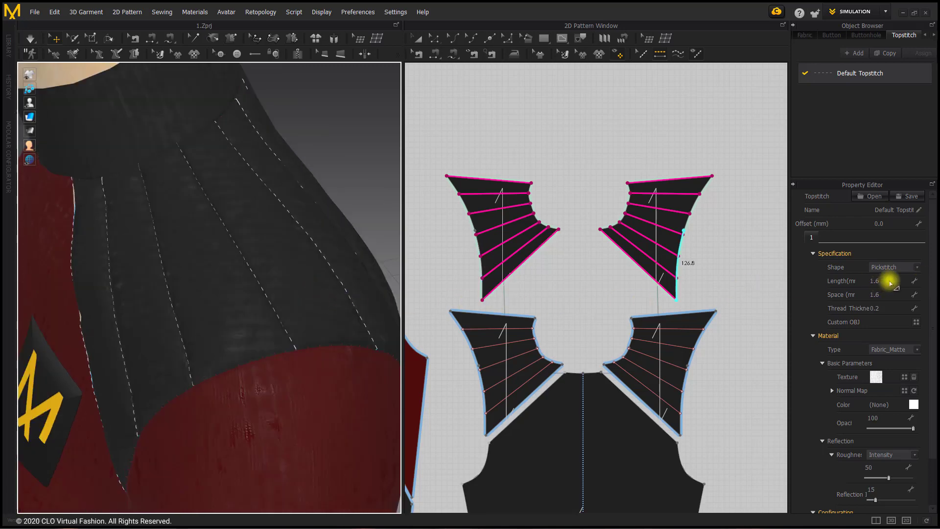
# - Set the Default Topstitch's thread thickness to 1.0 mm and its stitch length to 3.0 mm
pyautogui.click(895, 309)
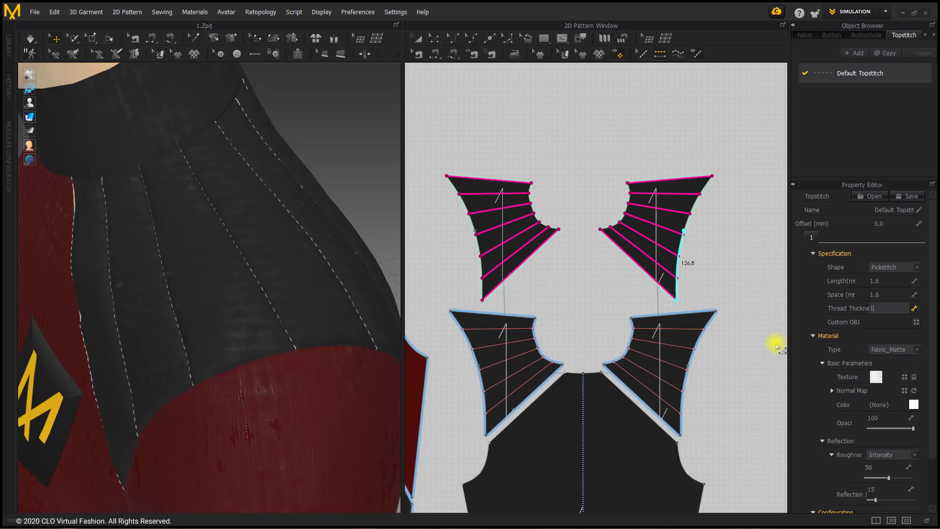
pyautogui.press('Return')
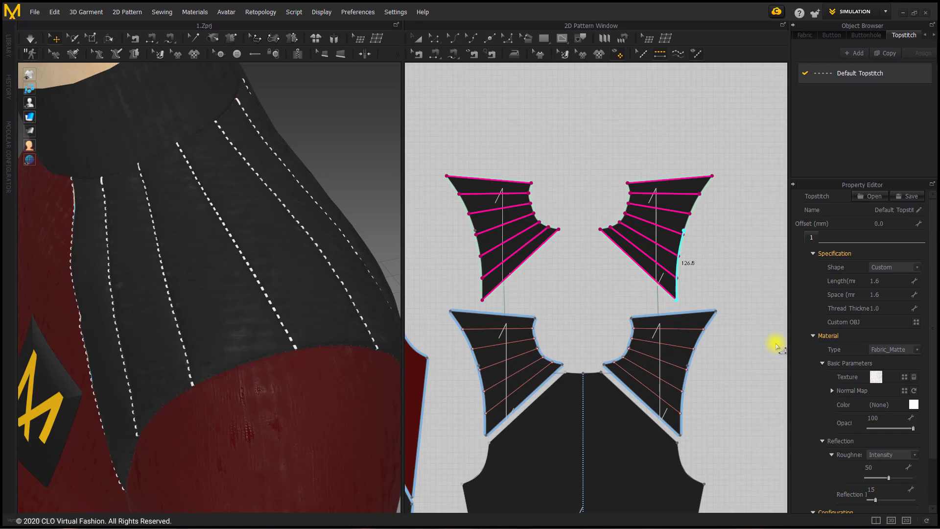
pyautogui.doubleClick(890, 283)
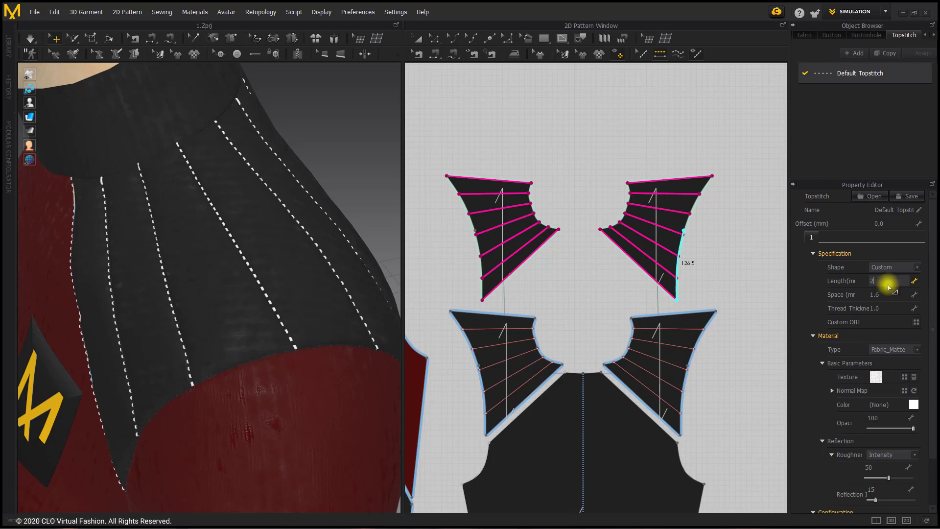
pyautogui.press('Return')
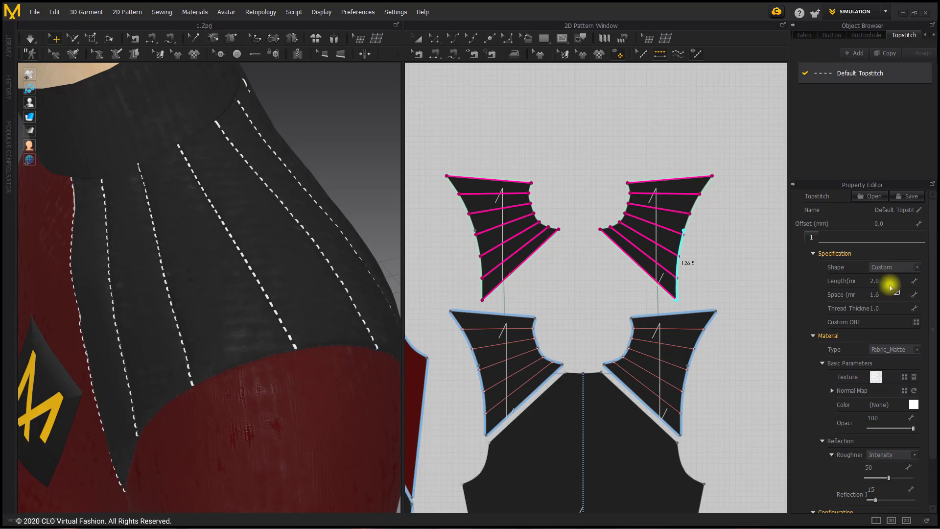
pyautogui.click(887, 285)
pyautogui.click(880, 286)
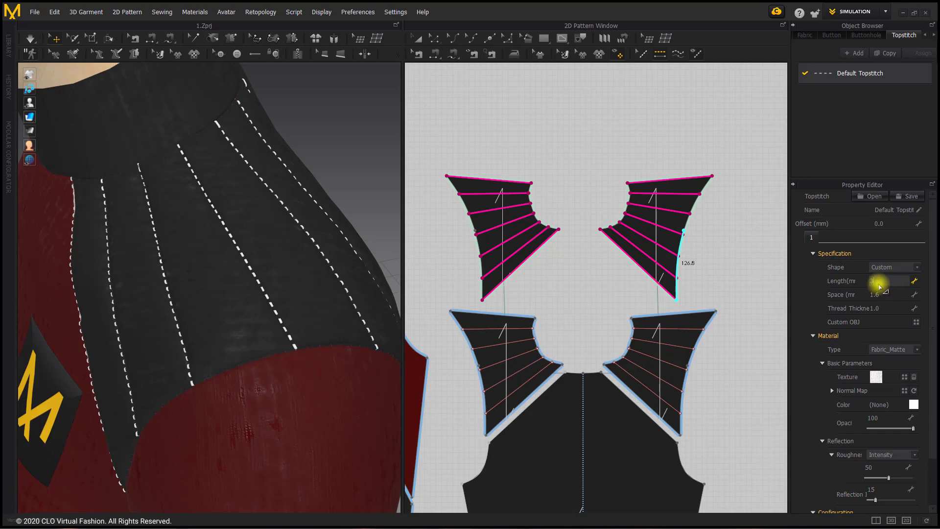
pyautogui.write('3')
pyautogui.press('Return')
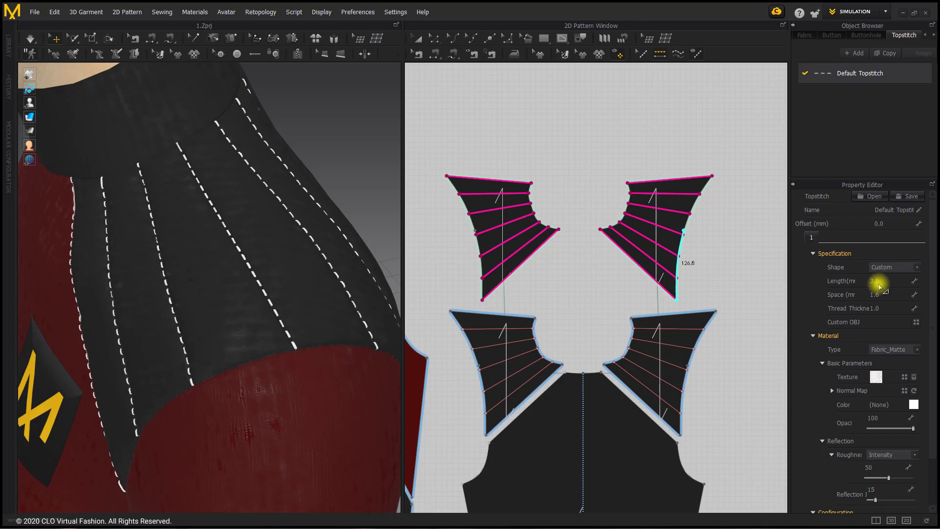
# - Recolour the Default Topstitch by sampling the garment's dark red and brightening it to 873636
pyautogui.scroll(-5, 260, 252)
pyautogui.moveTo(176, 274); pyautogui.dragTo(243, 255, button='right')
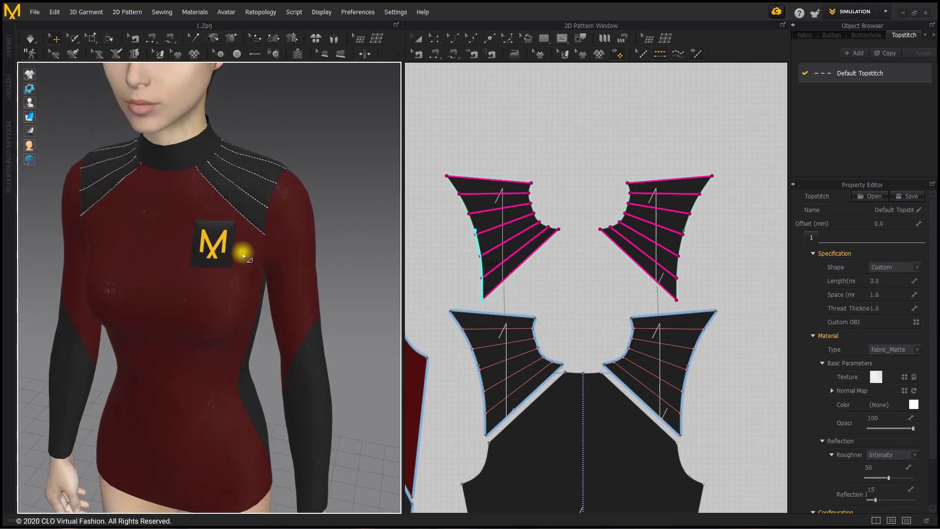
pyautogui.scroll(3, 250, 251)
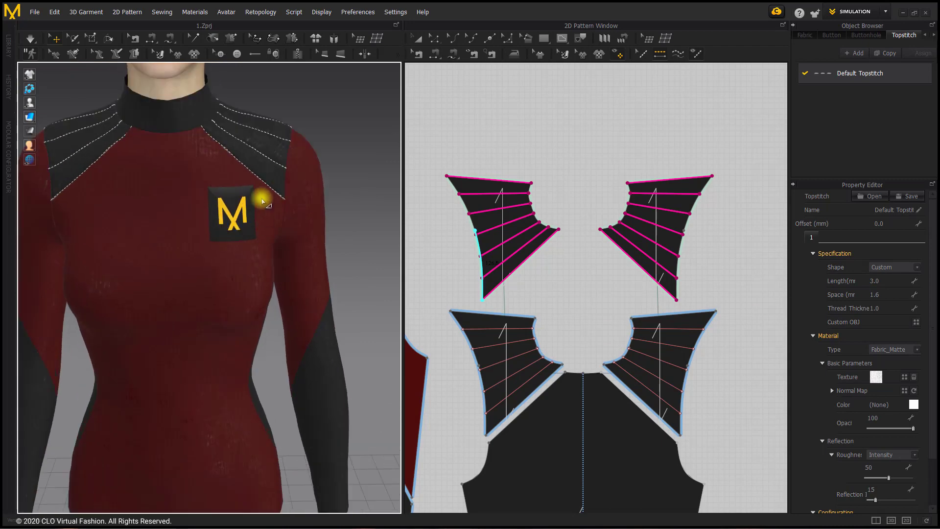
pyautogui.scroll(2, 262, 200)
pyautogui.moveTo(258, 193); pyautogui.dragTo(181, 220, button='right')
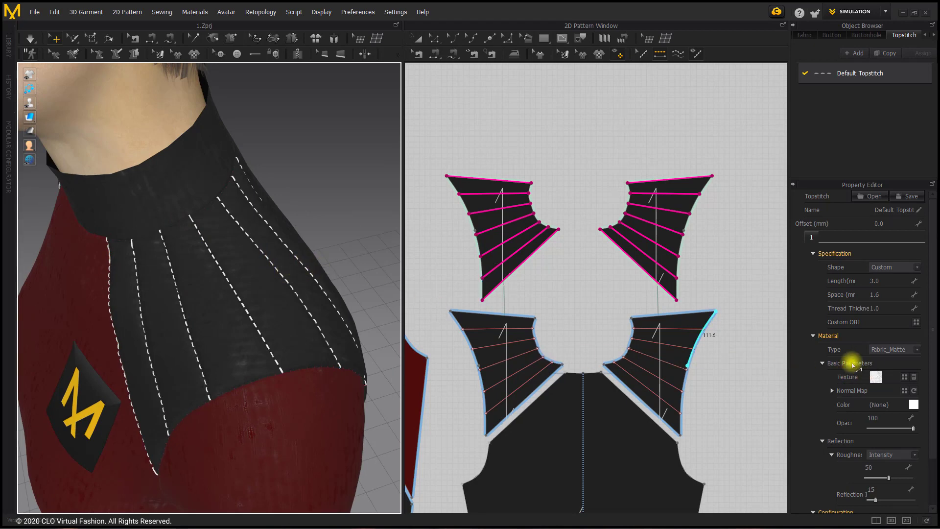
pyautogui.click(914, 405)
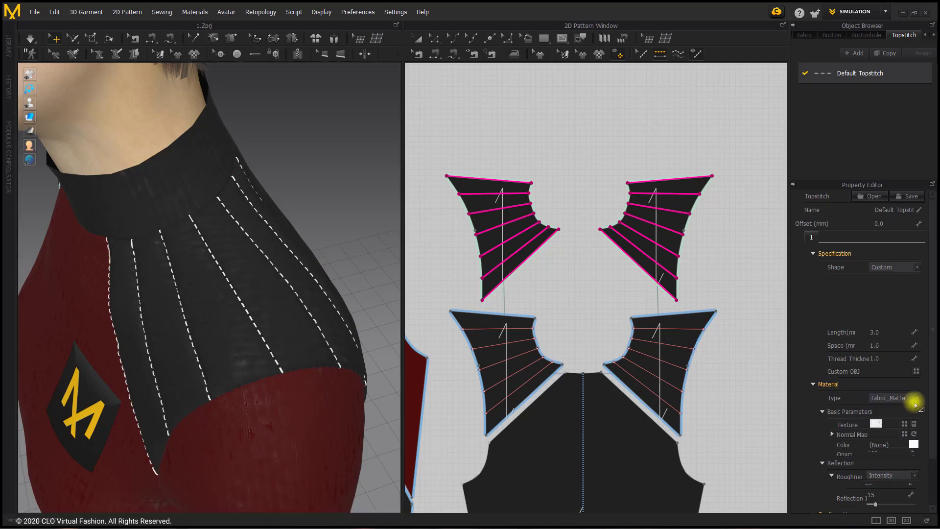
pyautogui.click(380, 214)
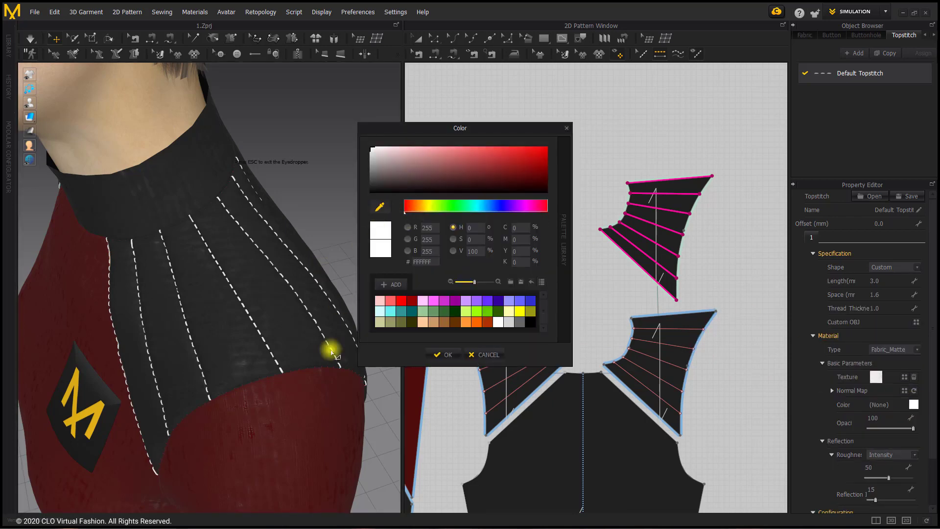
pyautogui.click(250, 396)
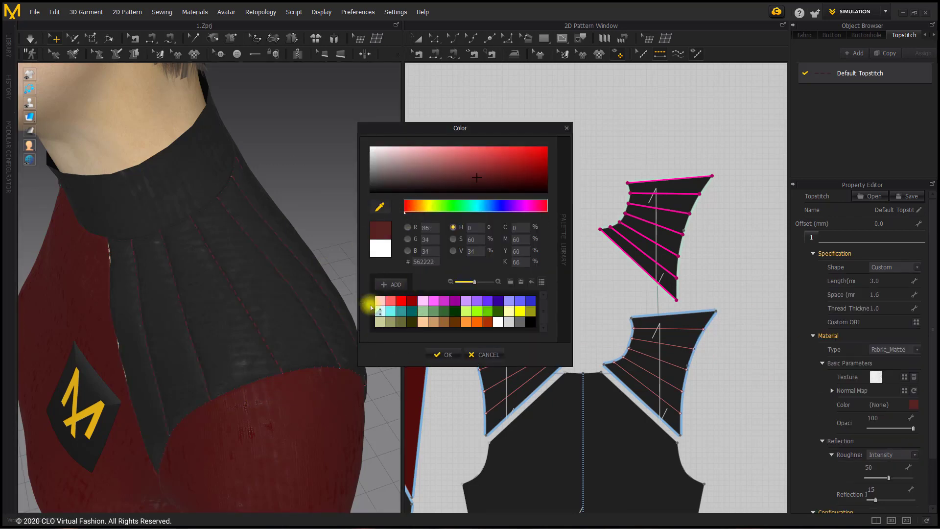
pyautogui.moveTo(480, 176); pyautogui.dragTo(477, 171)
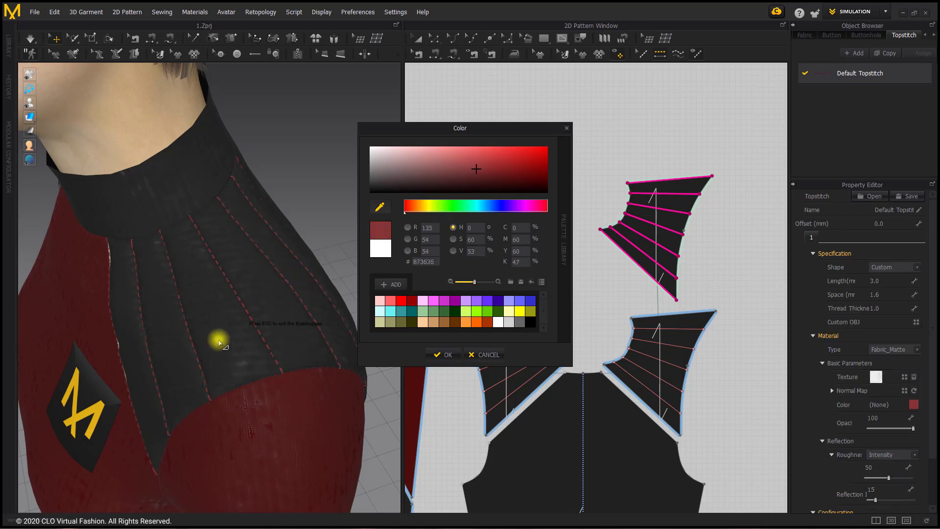
pyautogui.click(444, 358)
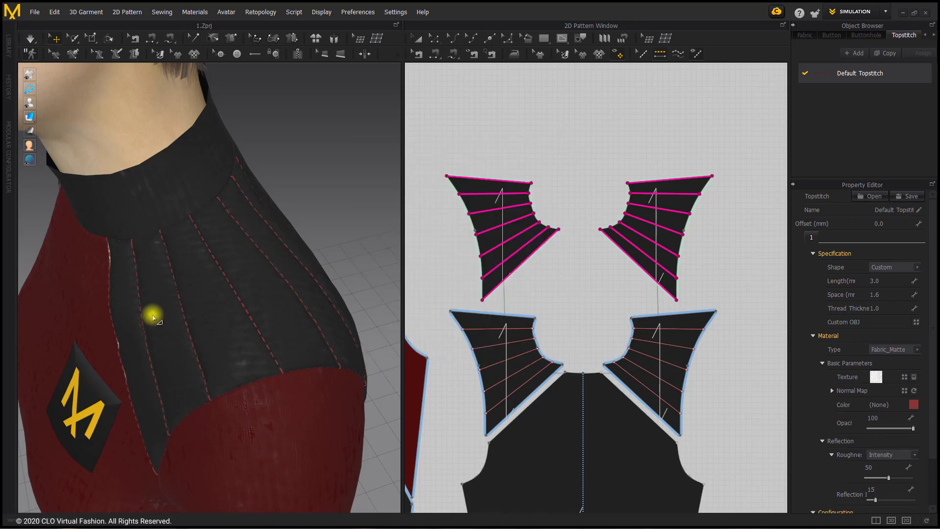
# - Run the simulation on the topstitched garment and check the shoulder yokes from the front and side
pyautogui.moveTo(153, 315); pyautogui.dragTo(236, 250, button='right')
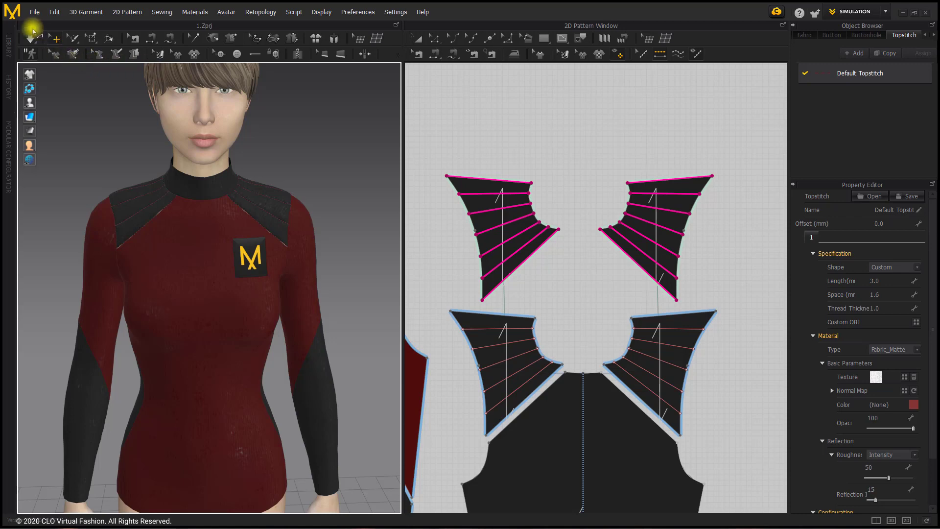
pyautogui.click(32, 38)
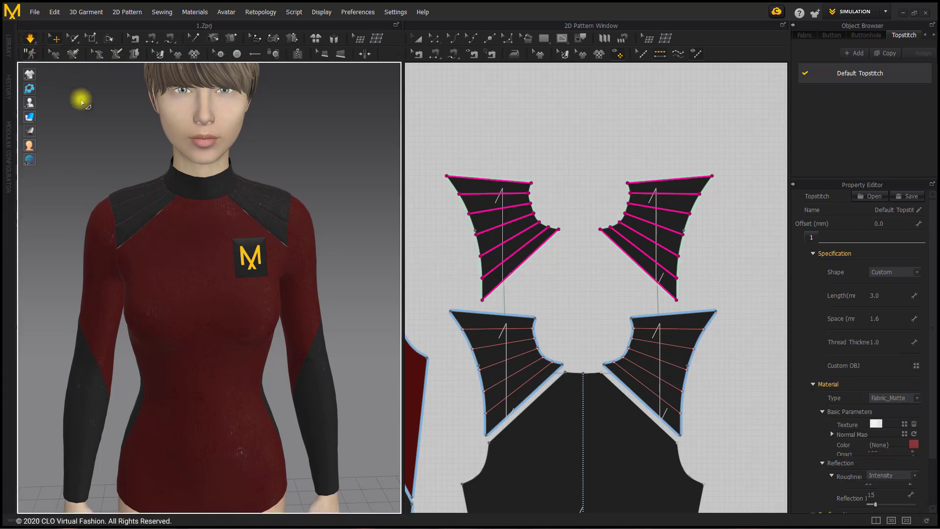
pyautogui.scroll(2, 289, 212)
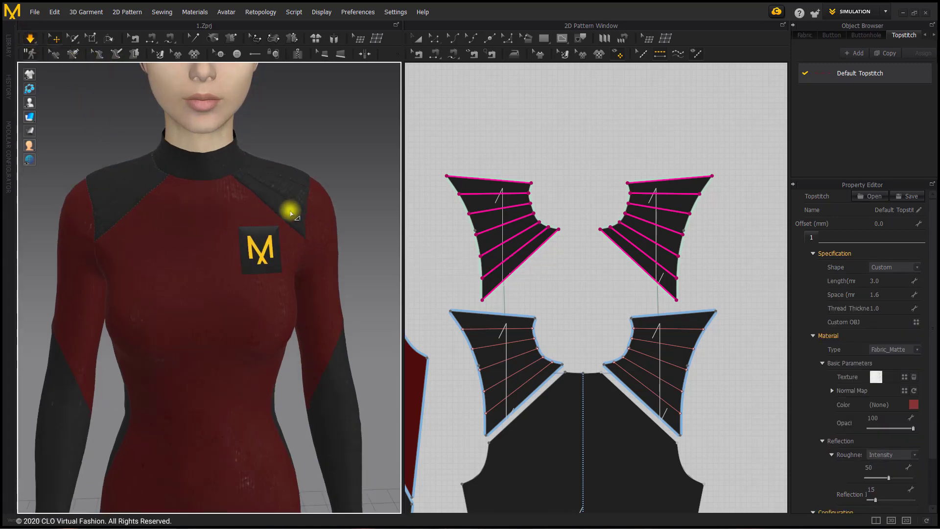
pyautogui.moveTo(290, 212); pyautogui.dragTo(264, 246, button='right')
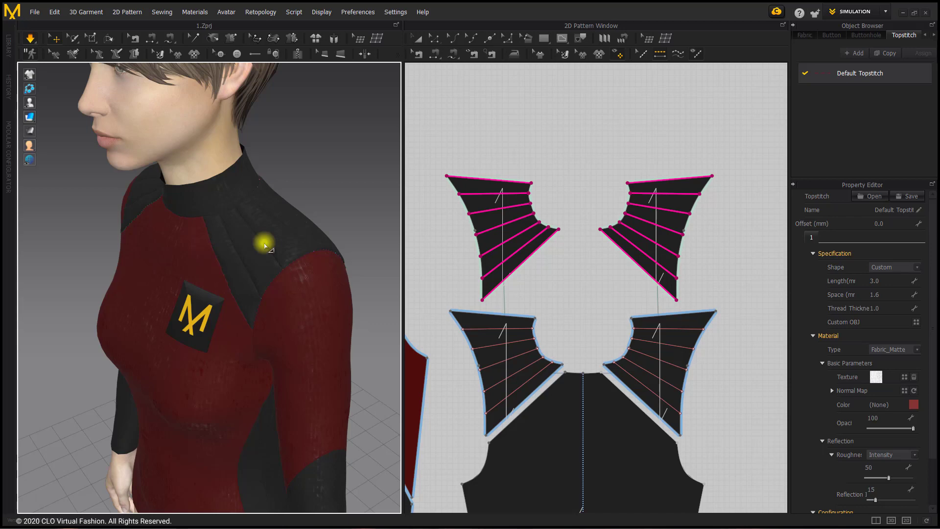
pyautogui.click(31, 38)
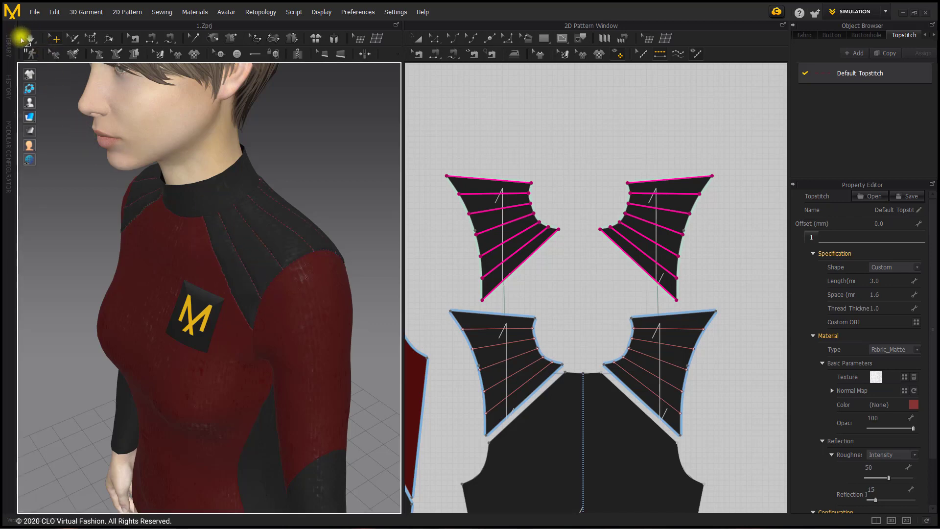
pyautogui.click(30, 39)
pyautogui.press('2')
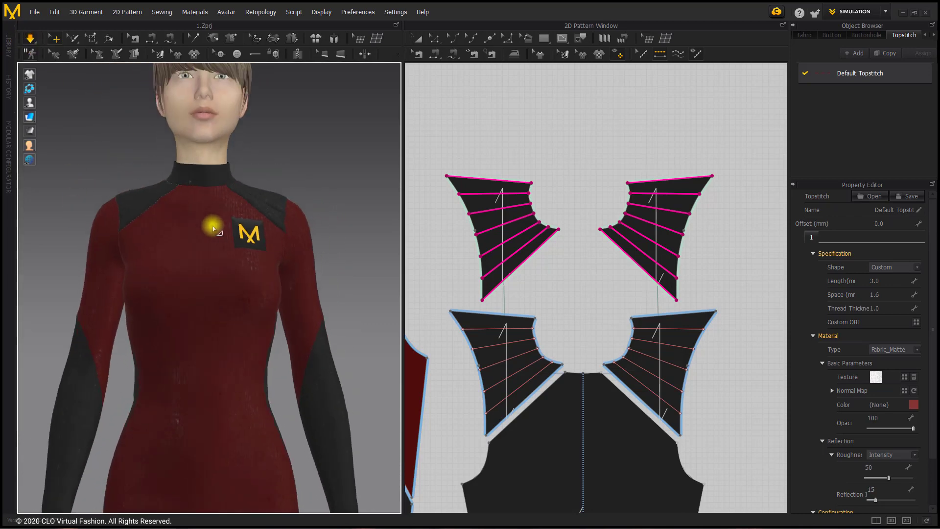
# - With the simulation running, pull the top's lower edge and side seams up so the fabric bunches in folds around the waist
pyautogui.scroll(-3, 211, 269)
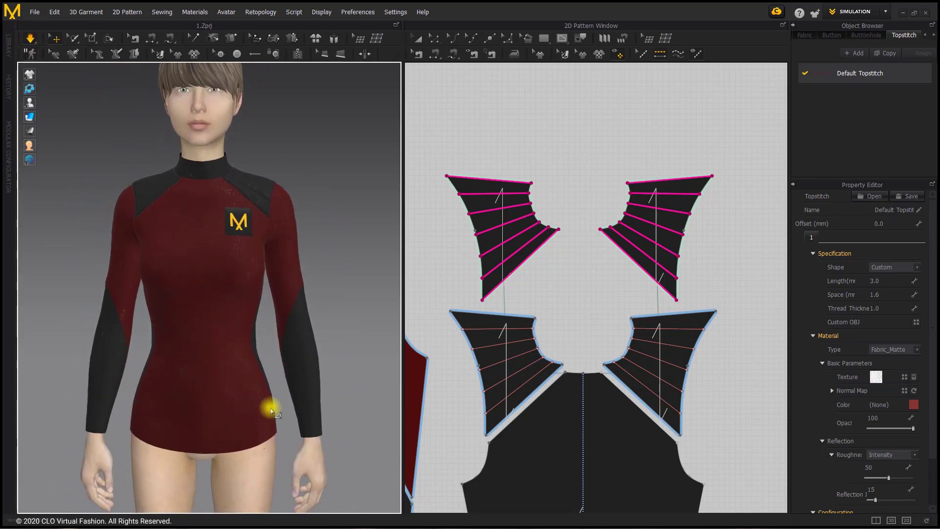
pyautogui.moveTo(269, 414); pyautogui.dragTo(314, 349)
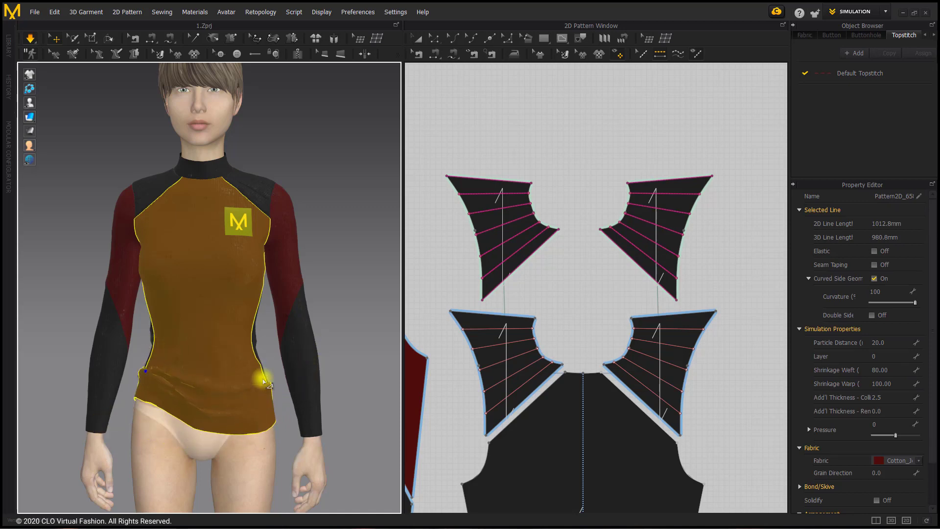
pyautogui.moveTo(271, 321)
pyautogui.mouseDown()
pyautogui.moveTo(275, 279)
pyautogui.moveTo(284, 333)
pyautogui.mouseUp()
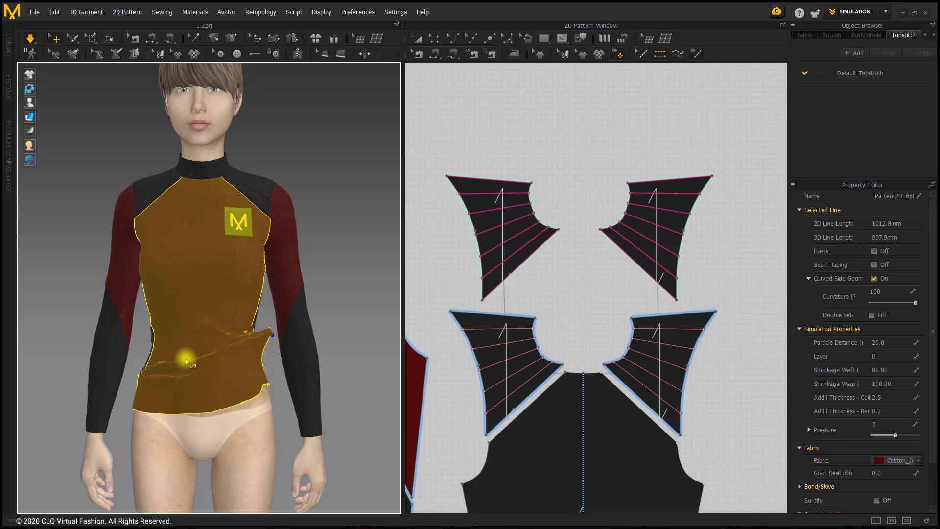
pyautogui.moveTo(201, 359); pyautogui.dragTo(271, 399, button='right')
pyautogui.moveTo(233, 416); pyautogui.dragTo(247, 354)
pyautogui.moveTo(329, 336); pyautogui.dragTo(269, 361, button='right')
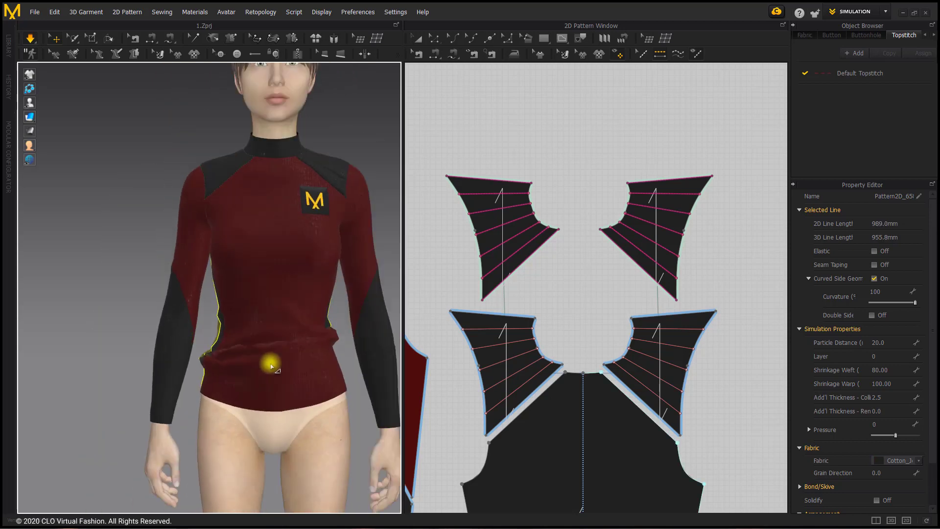
pyautogui.click(215, 319)
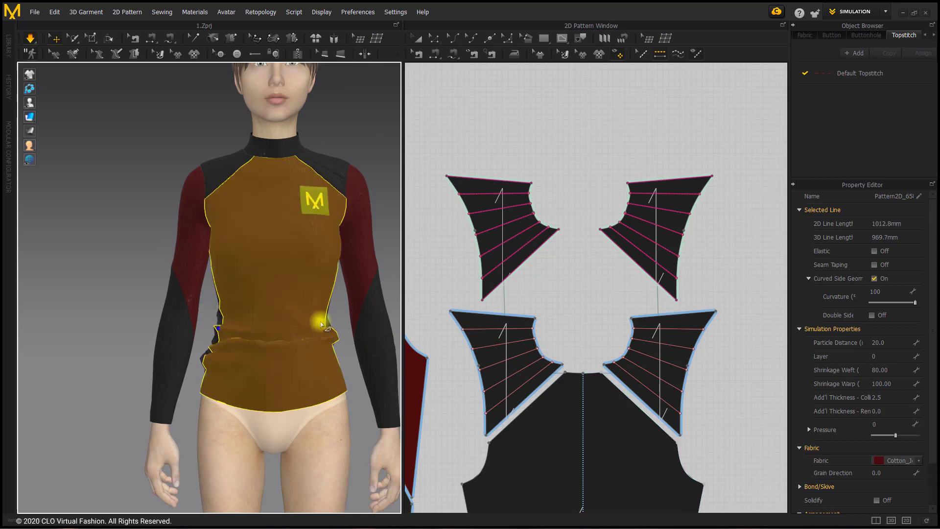
pyautogui.moveTo(315, 369)
pyautogui.mouseDown()
pyautogui.moveTo(326, 384)
pyautogui.moveTo(323, 353)
pyautogui.mouseUp()
pyautogui.click(176, 266)
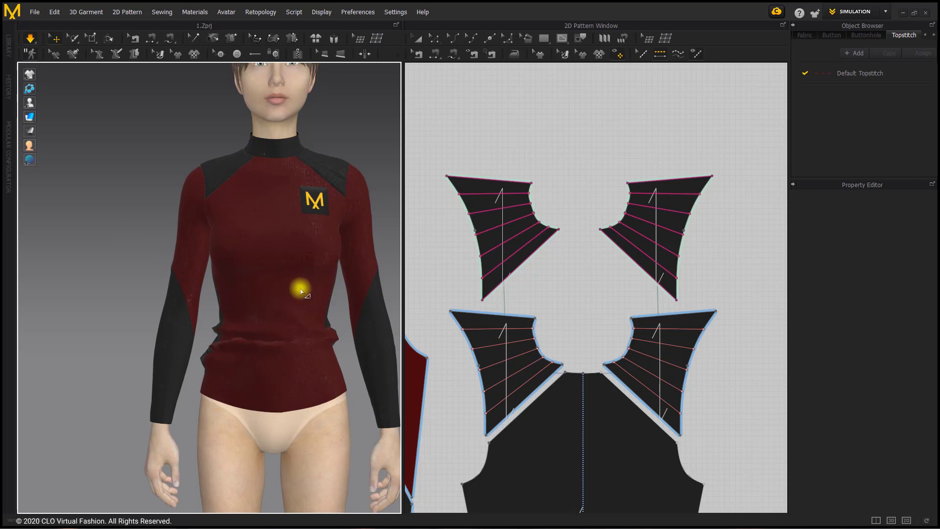
# - Set the particle distance of all garment patterns to 10 mm and simulate the top again
pyautogui.hotkey('ctrl', 'a')
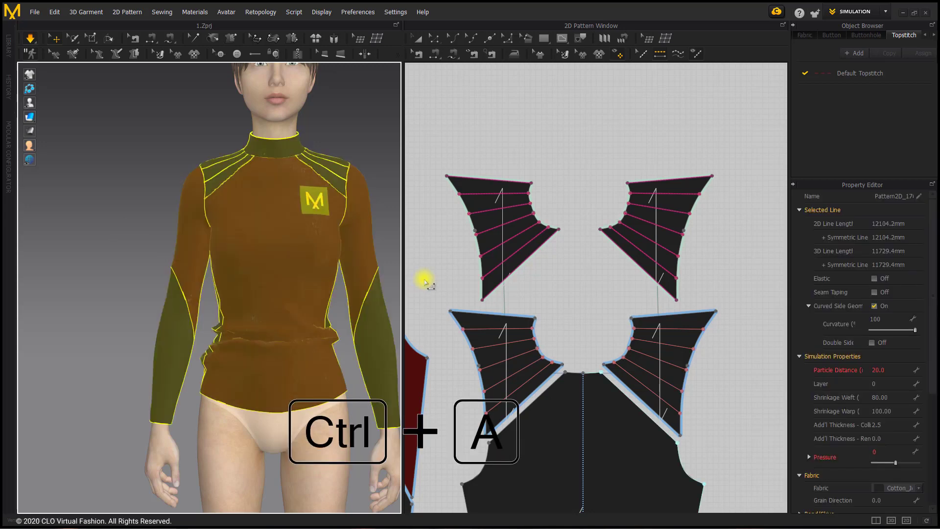
pyautogui.click(881, 370)
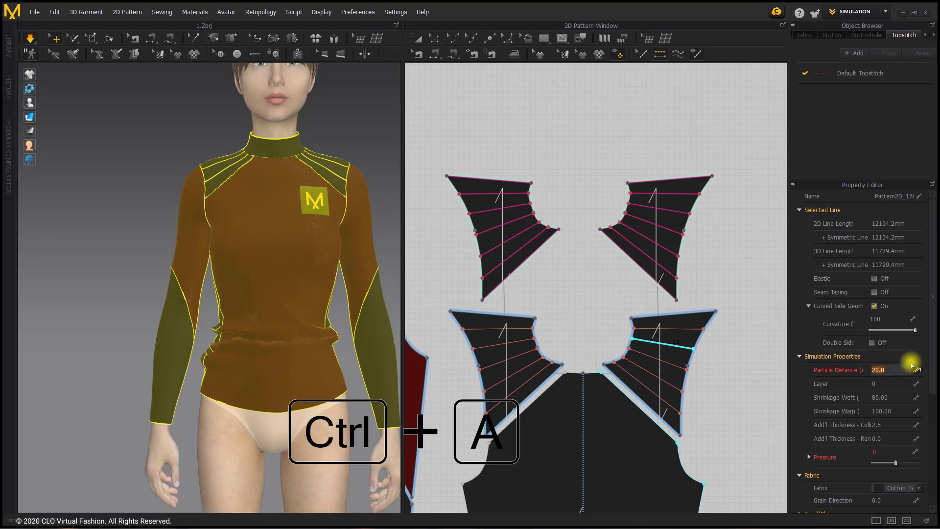
pyautogui.write('10')
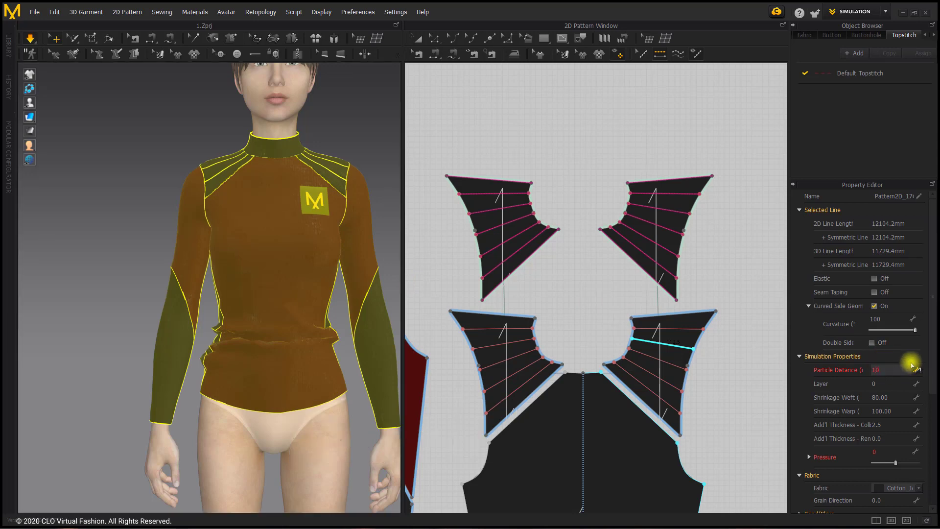
pyautogui.press('Return')
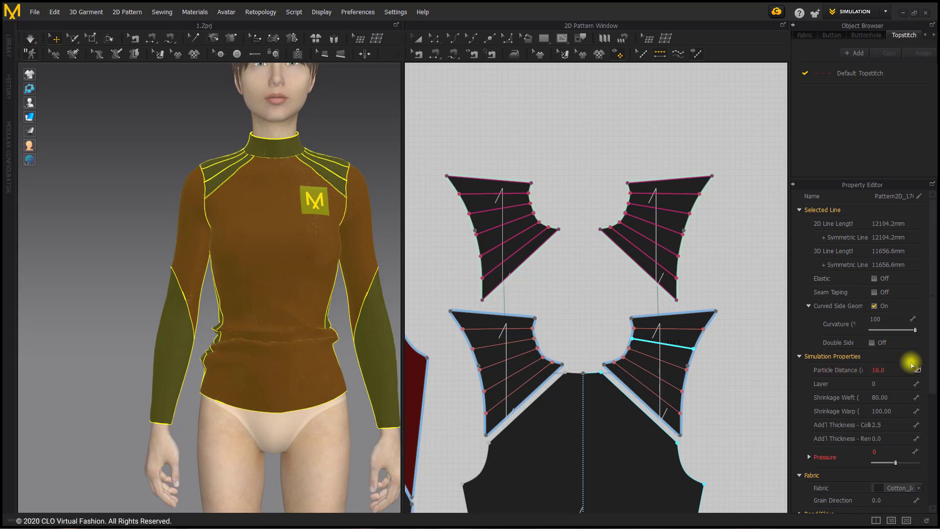
pyautogui.click(30, 38)
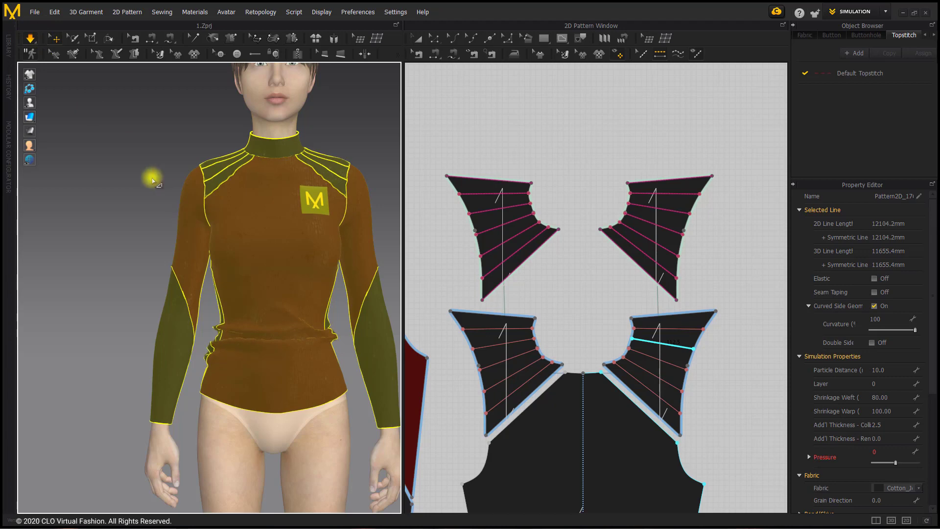
pyautogui.click(152, 181)
pyautogui.click(237, 312)
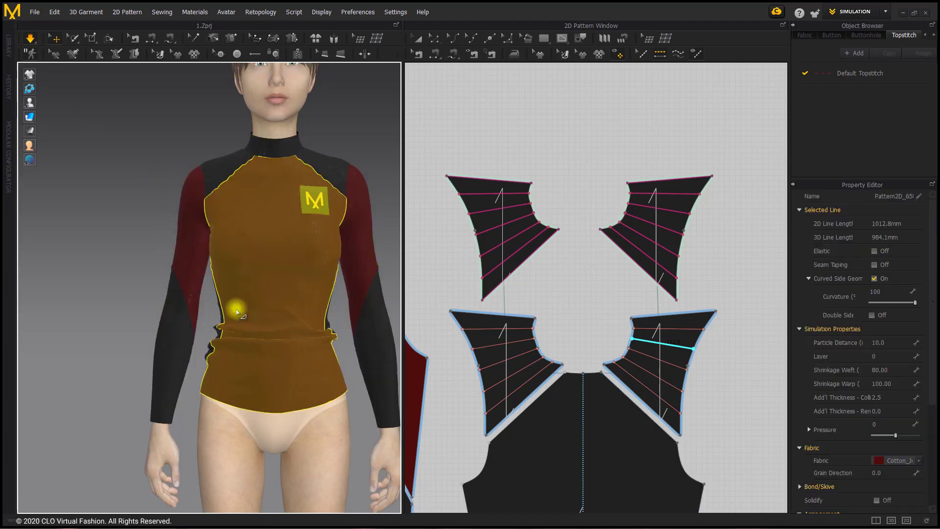
pyautogui.click(98, 269)
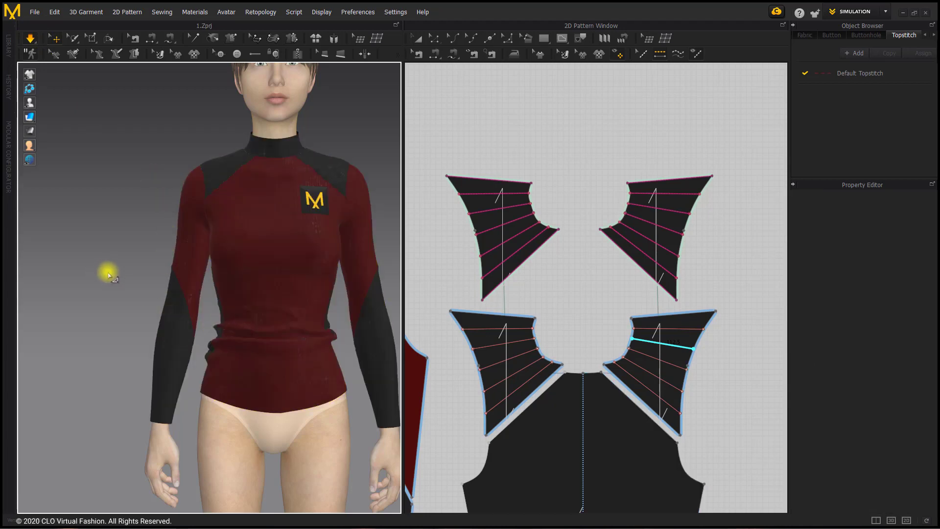
# - Set the particle distance of all garment patterns to 5 mm and simulate the top at the finer resolution
pyautogui.hotkey('ctrl', 'a')
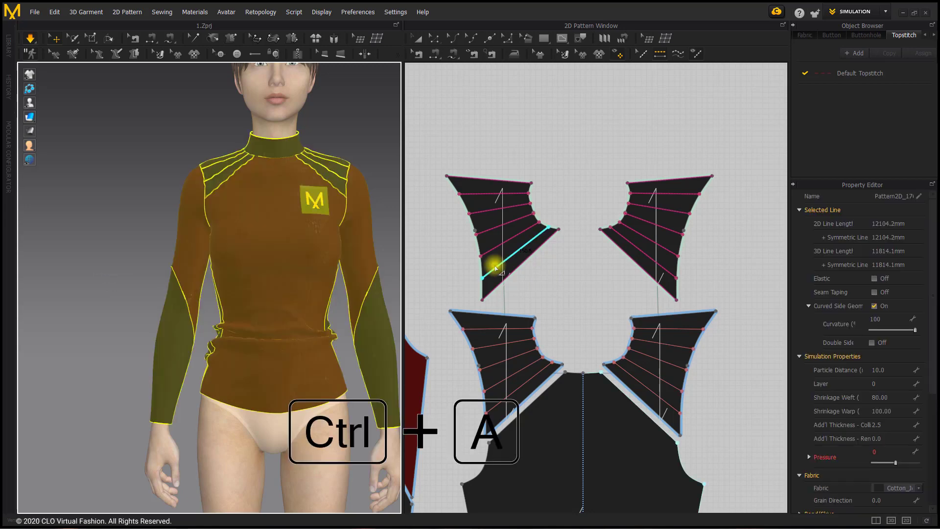
pyautogui.click(874, 371)
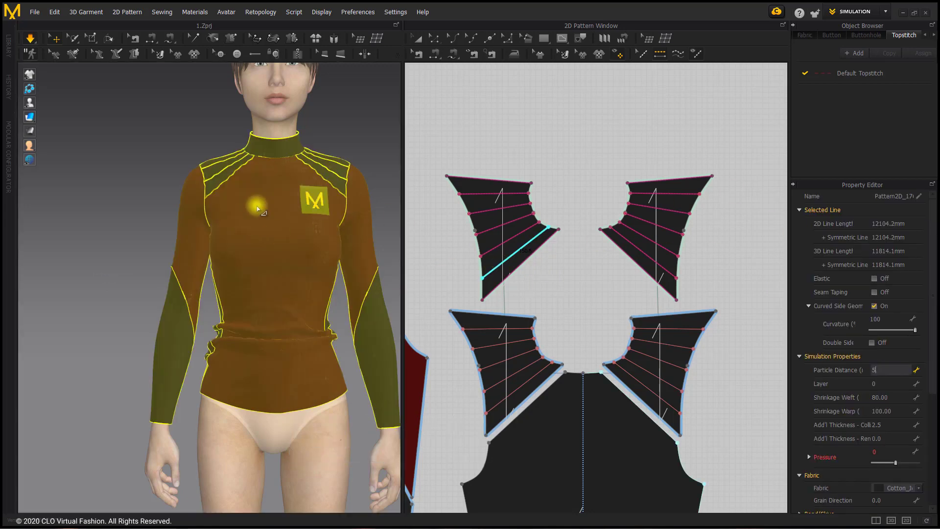
pyautogui.write('5')
pyautogui.press('Return')
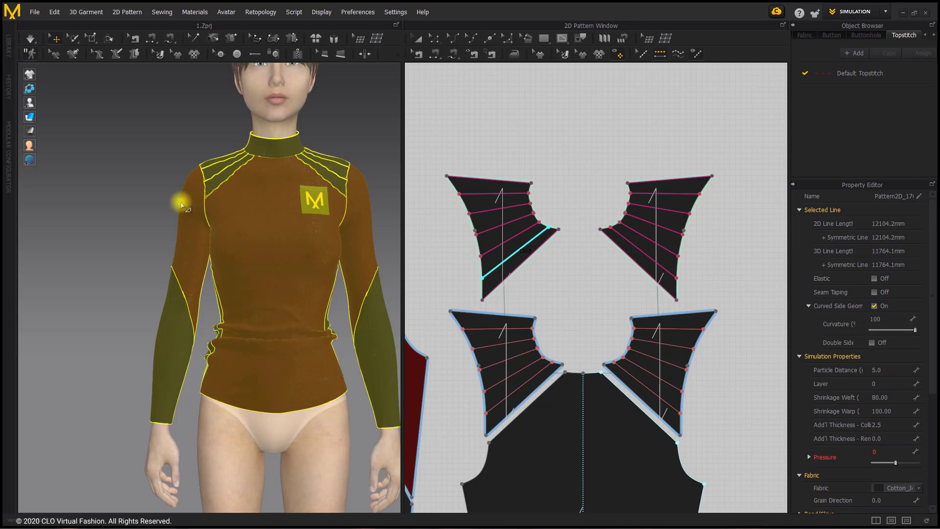
pyautogui.click(30, 38)
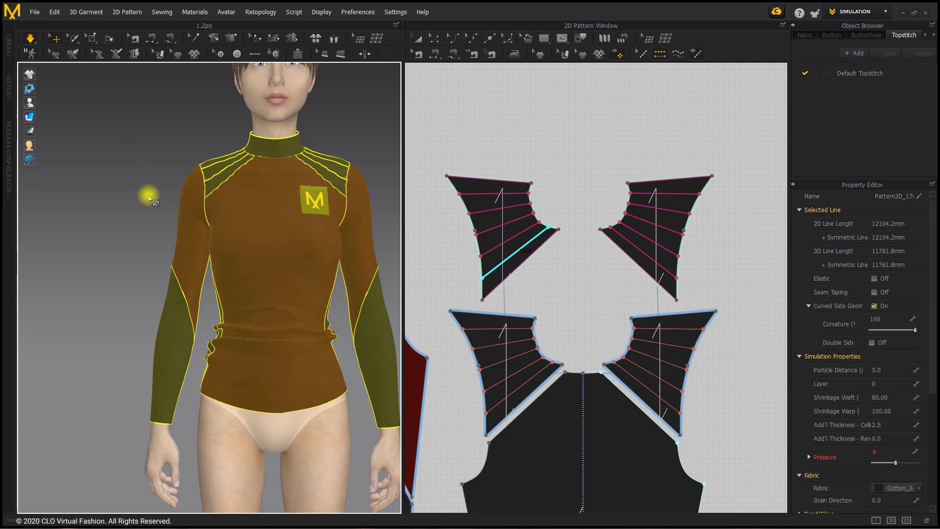
pyautogui.click(137, 149)
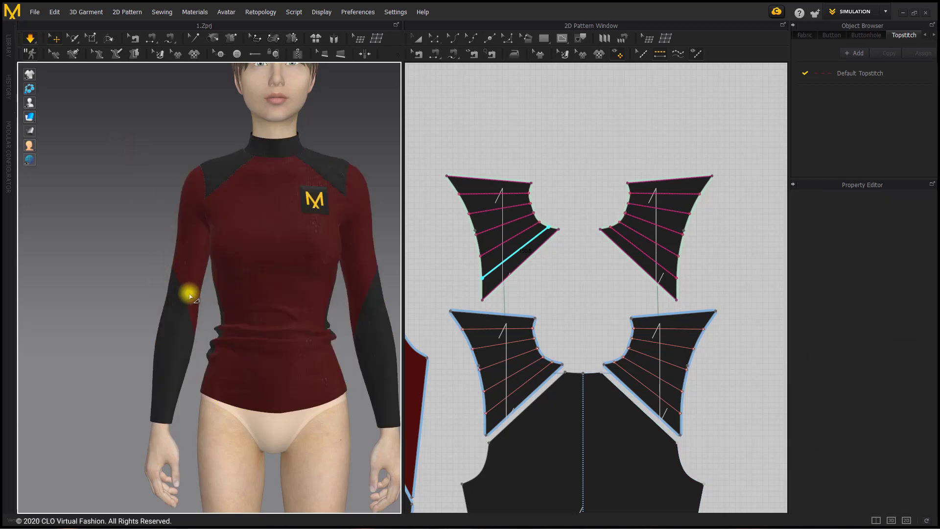
# - With the simulation running, pull both sides of the front body panel upward near the waist to add finer folds
pyautogui.click(228, 311)
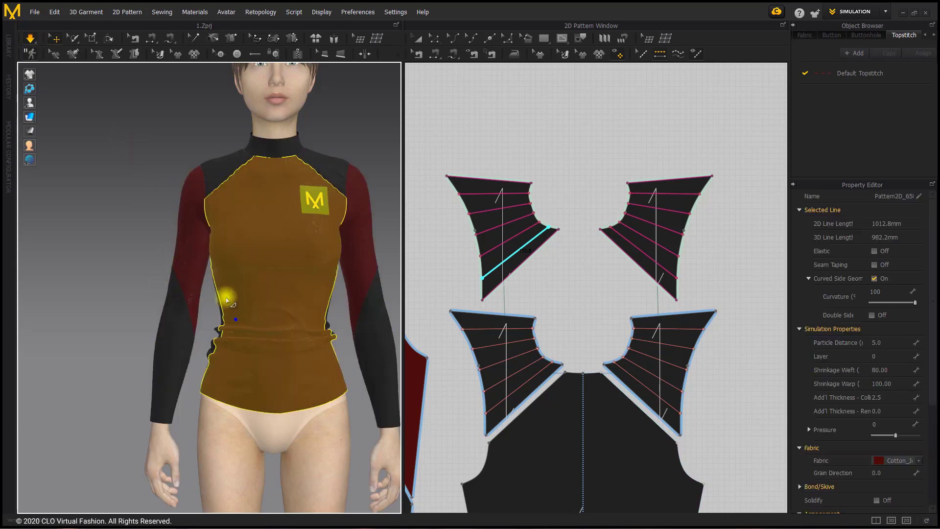
pyautogui.moveTo(227, 293); pyautogui.dragTo(226, 300)
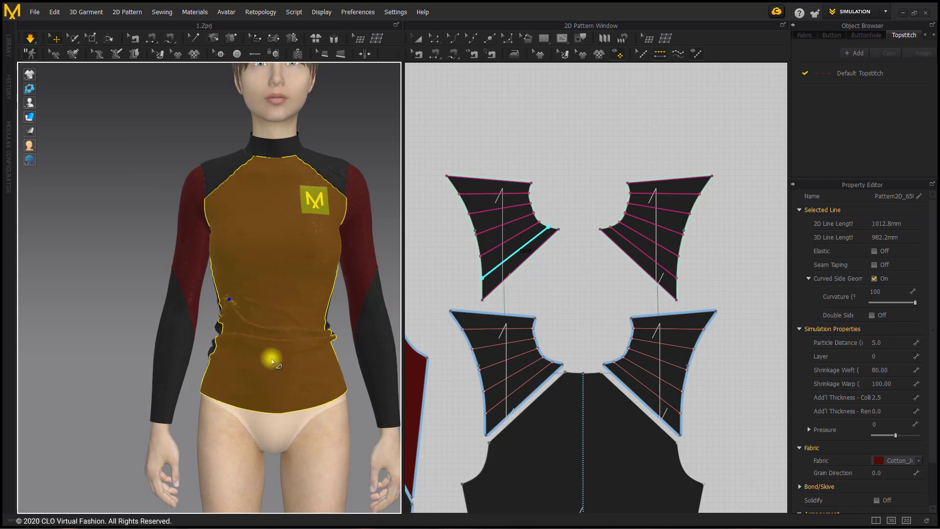
pyautogui.moveTo(299, 322); pyautogui.dragTo(323, 302)
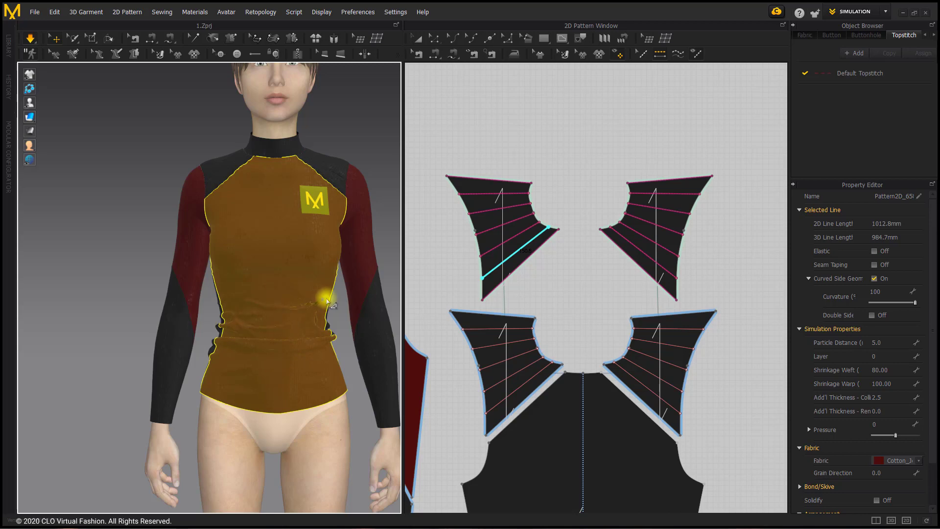
pyautogui.click(158, 223)
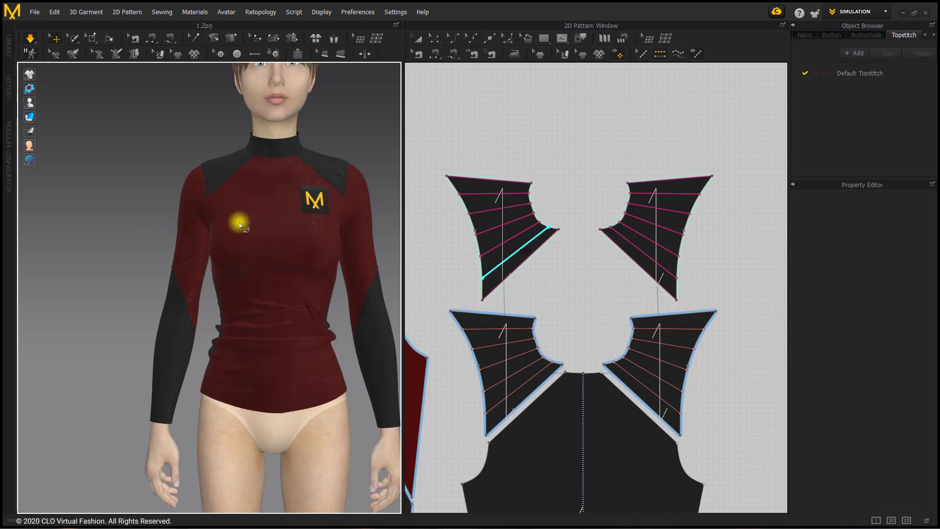
# - Examine the shoulder yokes, chest logo and waist folds of the top from above, below and the front
pyautogui.scroll(1, 267, 201)
pyautogui.scroll(1, 287, 176)
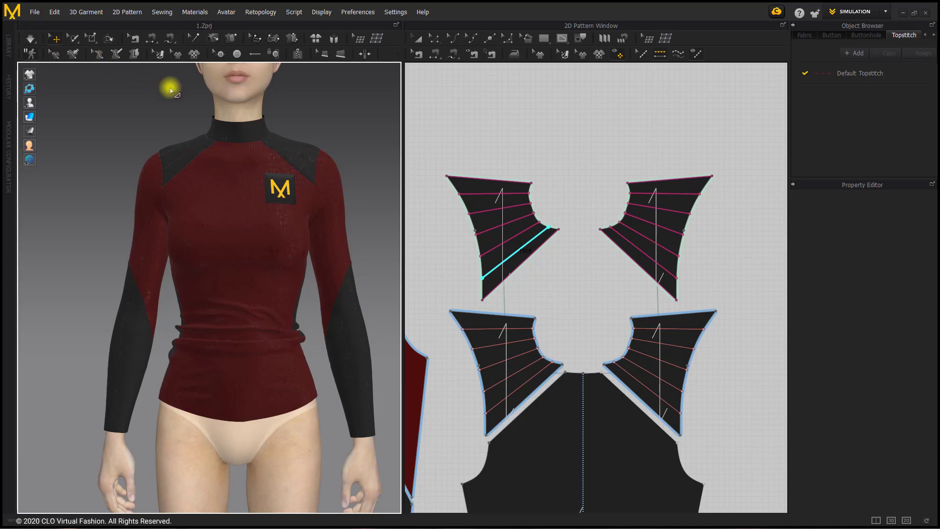
pyautogui.moveTo(220, 153); pyautogui.dragTo(208, 164, button='right')
pyautogui.moveTo(198, 190); pyautogui.dragTo(199, 178, button='right')
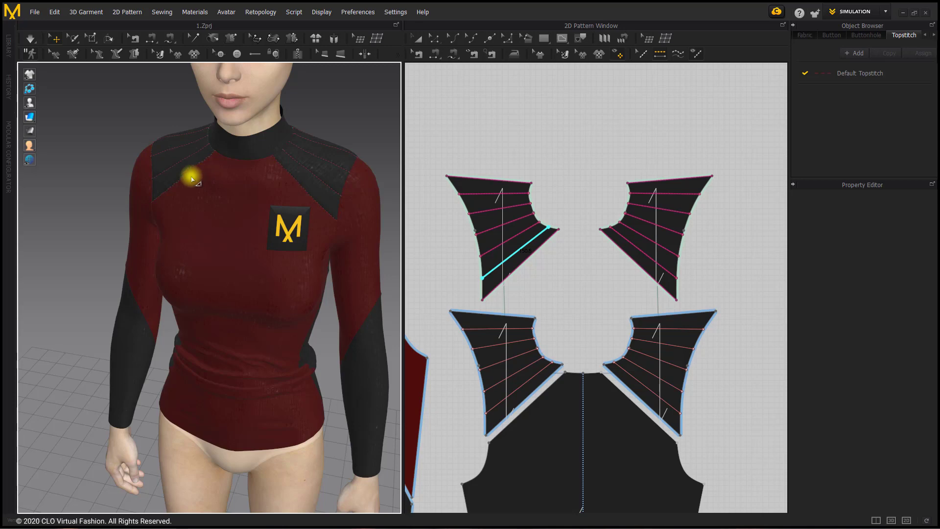
pyautogui.click(192, 179)
pyautogui.moveTo(192, 180); pyautogui.dragTo(166, 116, button='right')
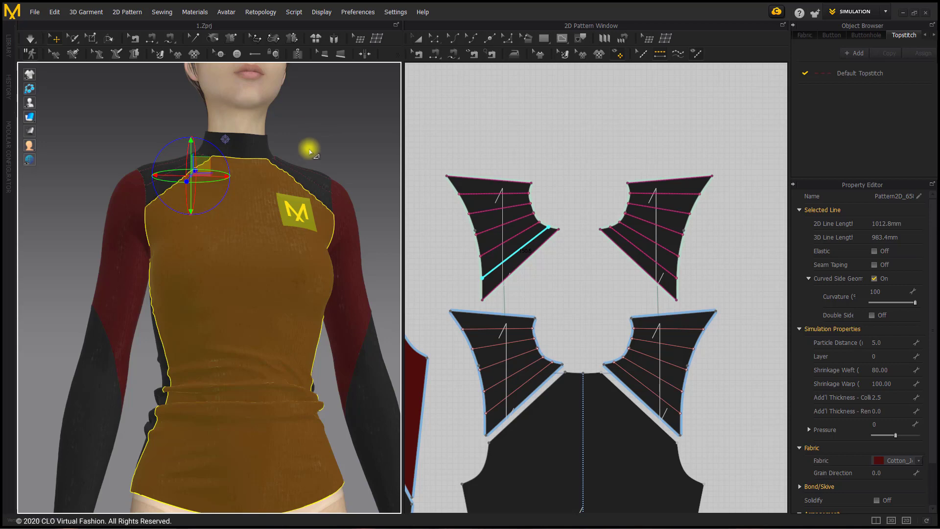
pyautogui.moveTo(309, 150); pyautogui.dragTo(311, 139, button='right')
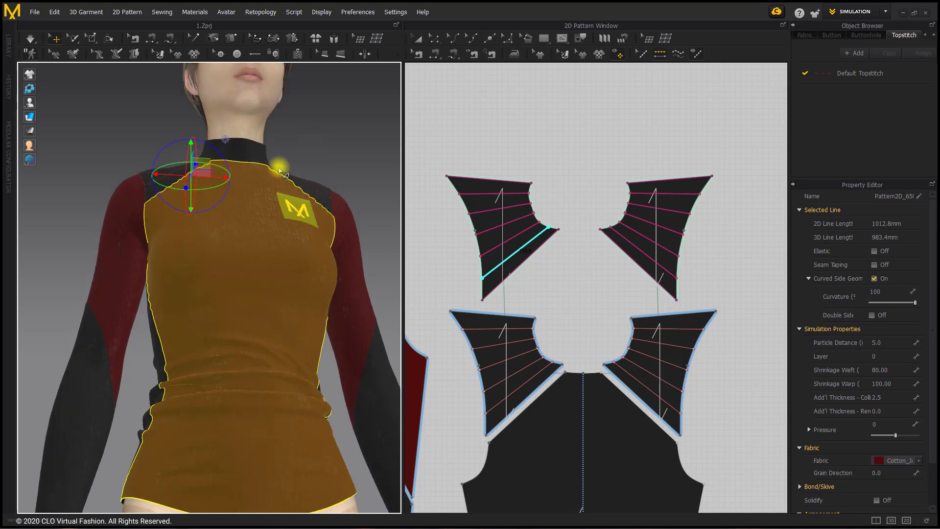
pyautogui.click(325, 142)
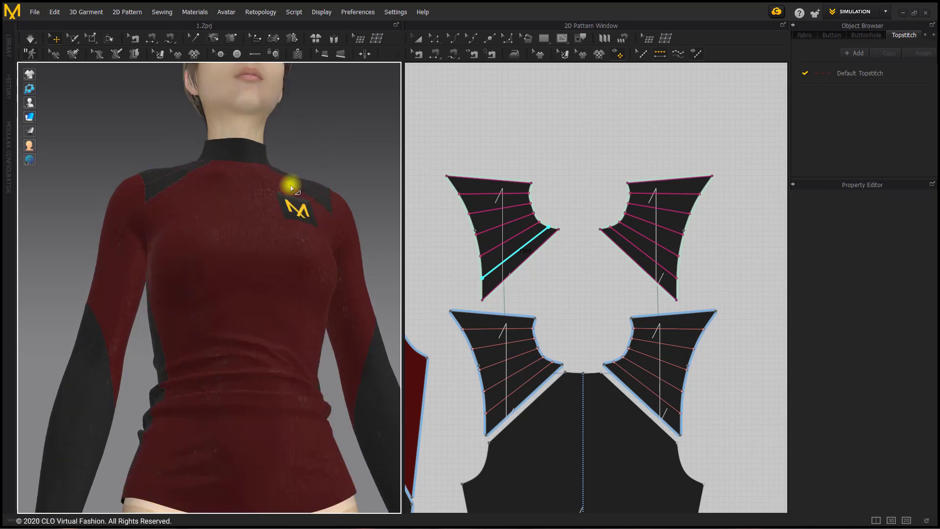
pyautogui.click(292, 188)
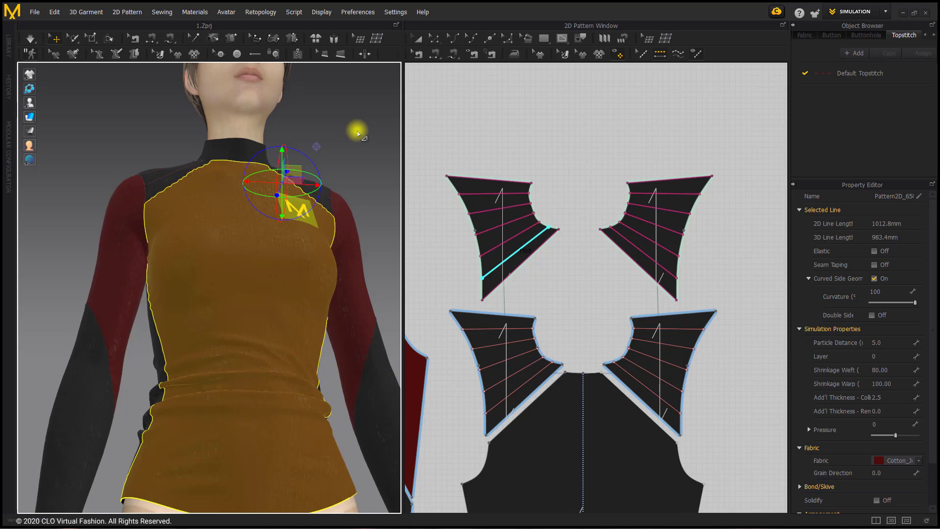
pyautogui.click(539, 76)
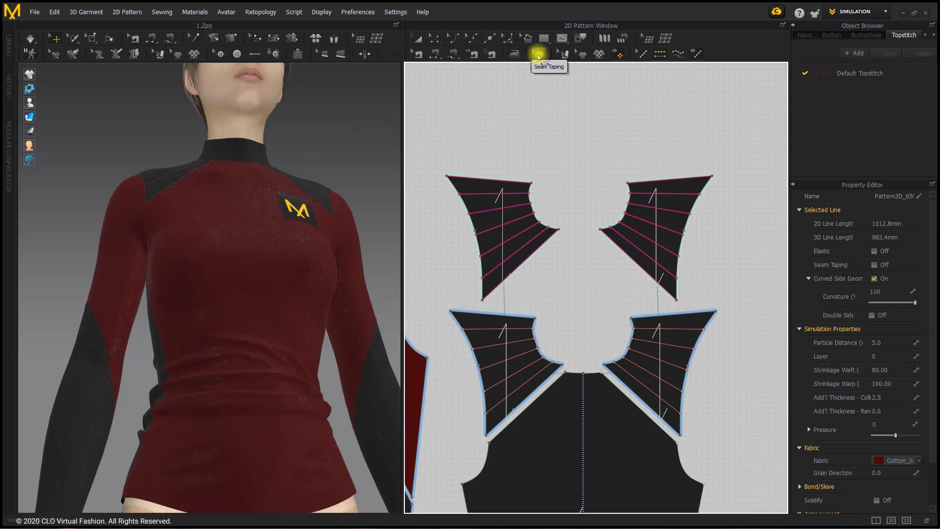
pyautogui.moveTo(266, 154); pyautogui.dragTo(256, 204, button='right')
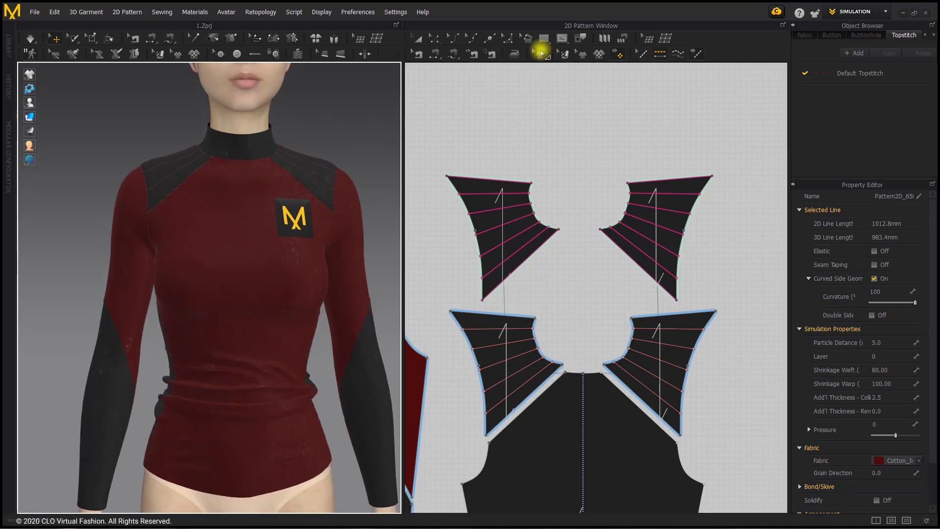
# - Apply 10 mm Fusible_Rigid seam taping along the shoulder, armhole and diagonal edges of both outer yoke patterns
pyautogui.click(539, 53)
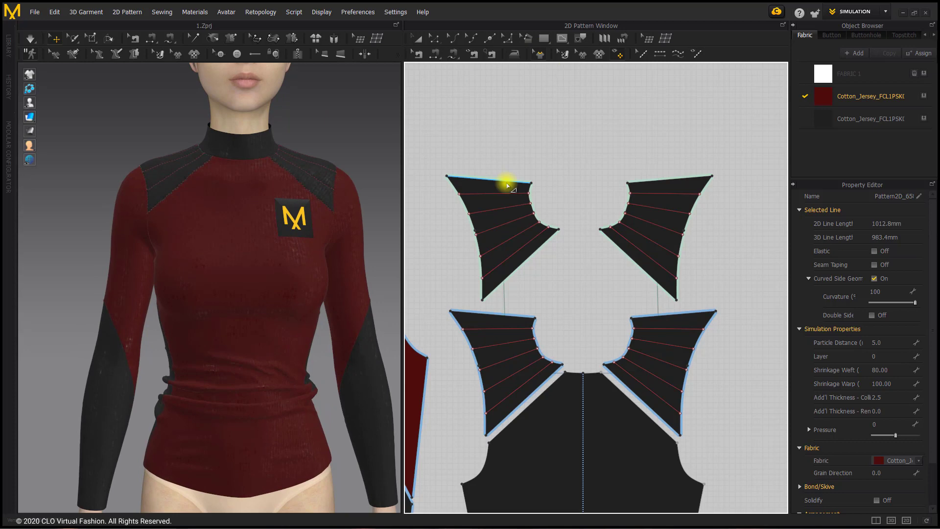
pyautogui.click(508, 185)
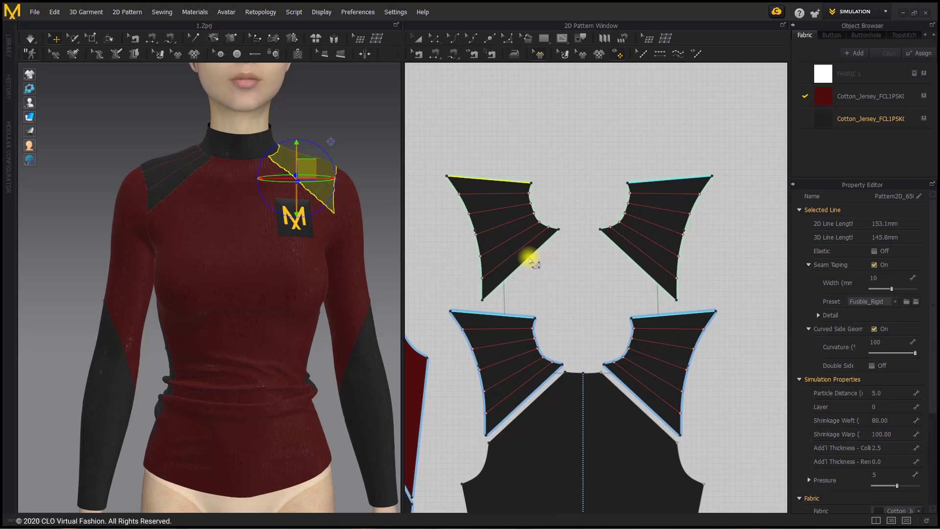
pyautogui.click(526, 260)
pyautogui.click(638, 265)
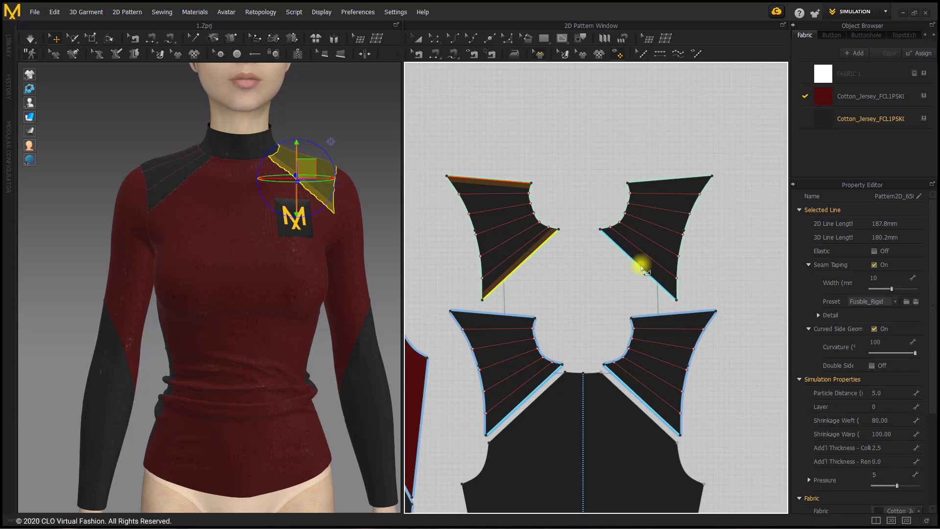
pyautogui.click(671, 187)
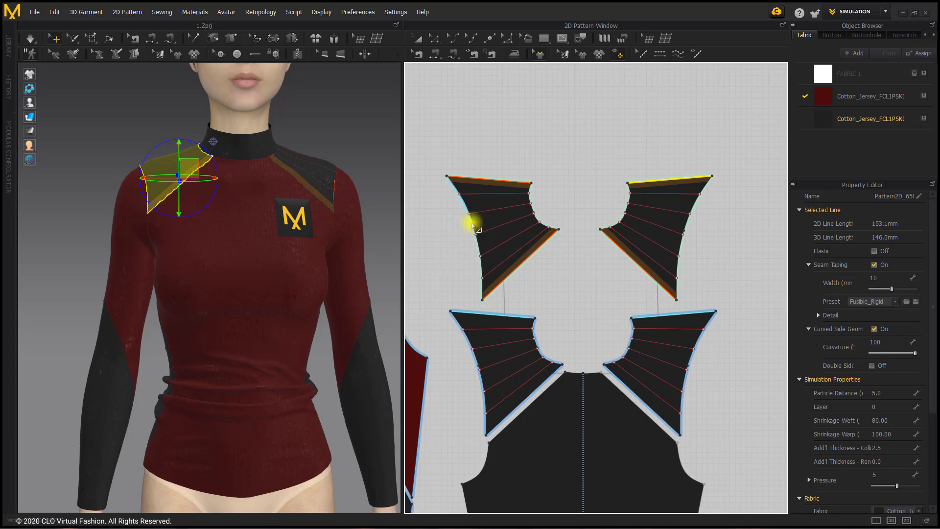
pyautogui.click(478, 245)
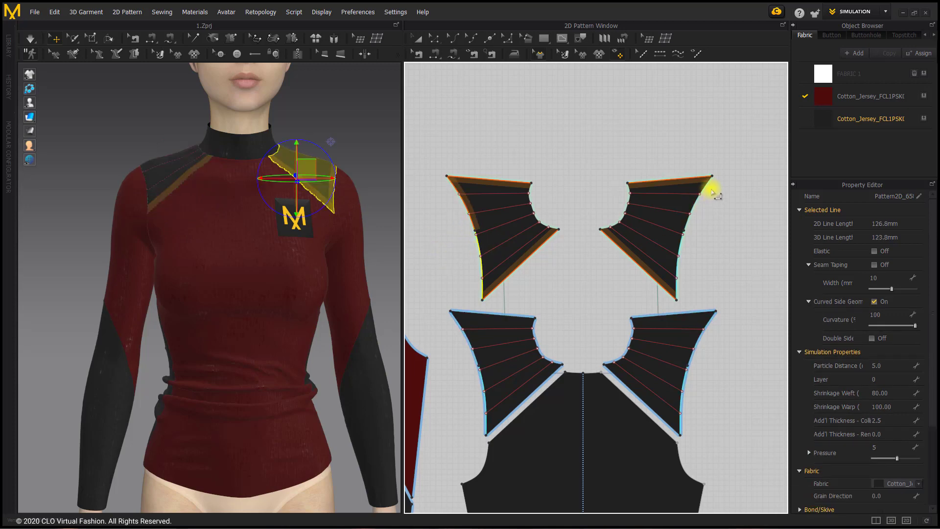
pyautogui.click(685, 244)
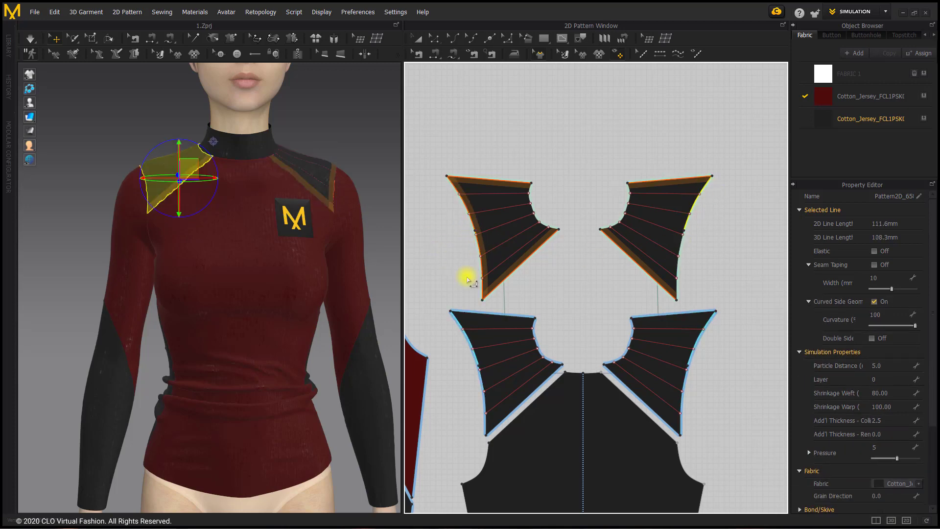
pyautogui.click(501, 275)
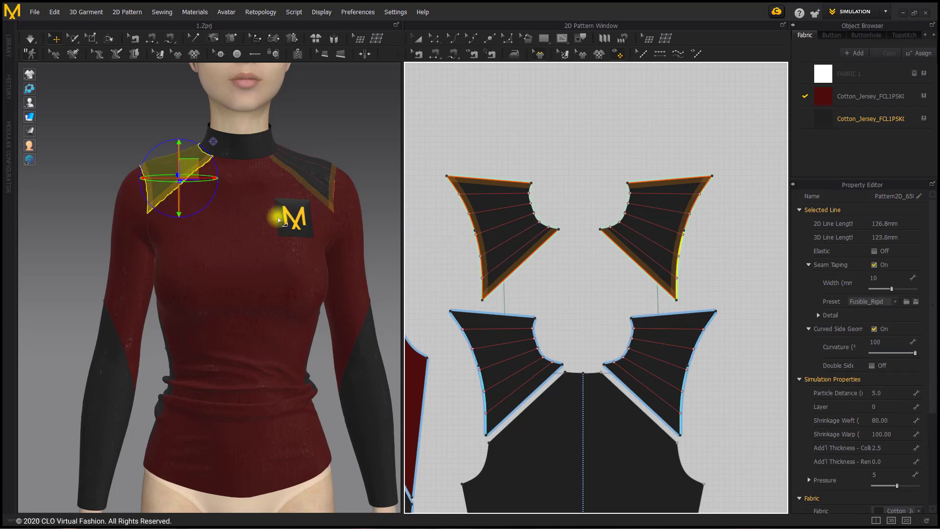
# - Simulate the garment with the taped yoke edges and check the shoulders from a raised angle
pyautogui.click(31, 38)
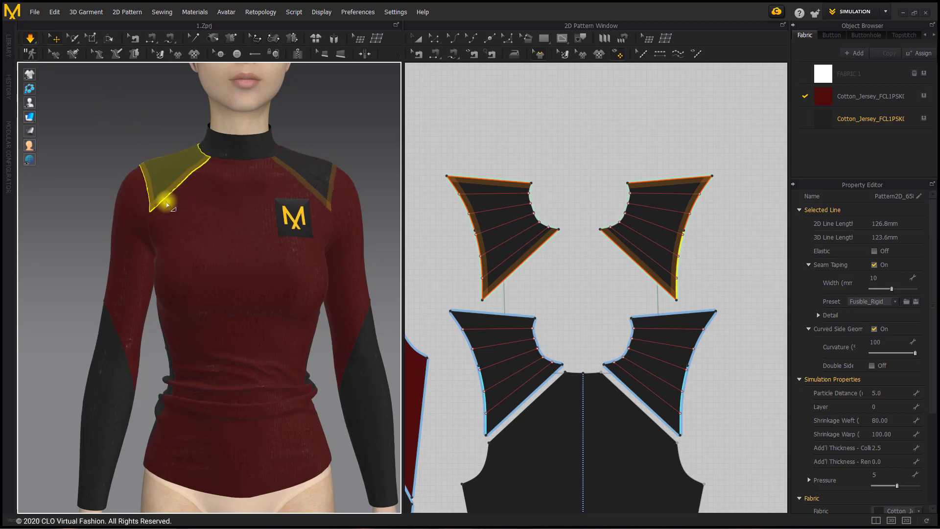
pyautogui.moveTo(310, 172)
pyautogui.mouseDown(button='right')
pyautogui.moveTo(261, 216)
pyautogui.moveTo(302, 185)
pyautogui.mouseUp(button='right')
pyautogui.scroll(-2, 302, 185)
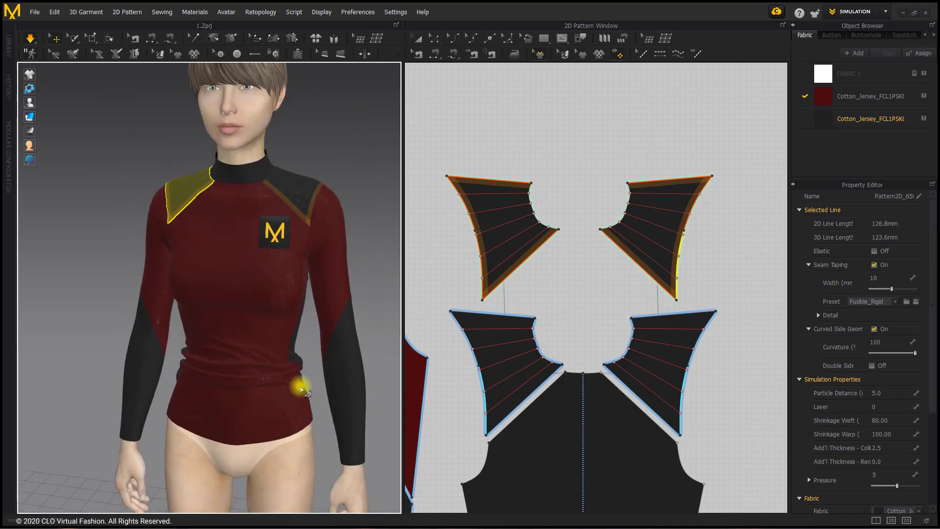
# - Pull the front panel's side near the hem upward into the waist folds, and stop the simulation
pyautogui.click(318, 432)
pyautogui.moveTo(319, 433); pyautogui.dragTo(288, 345)
pyautogui.click(31, 37)
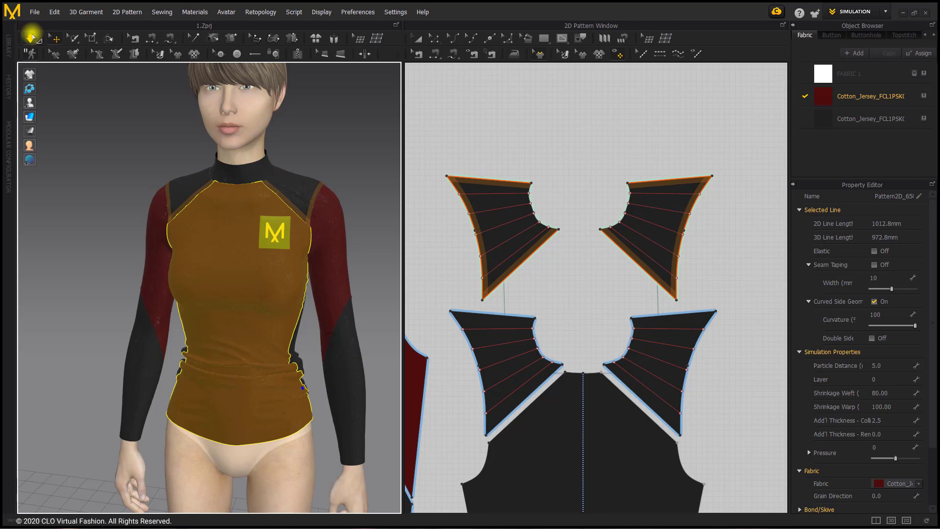
pyautogui.click(137, 168)
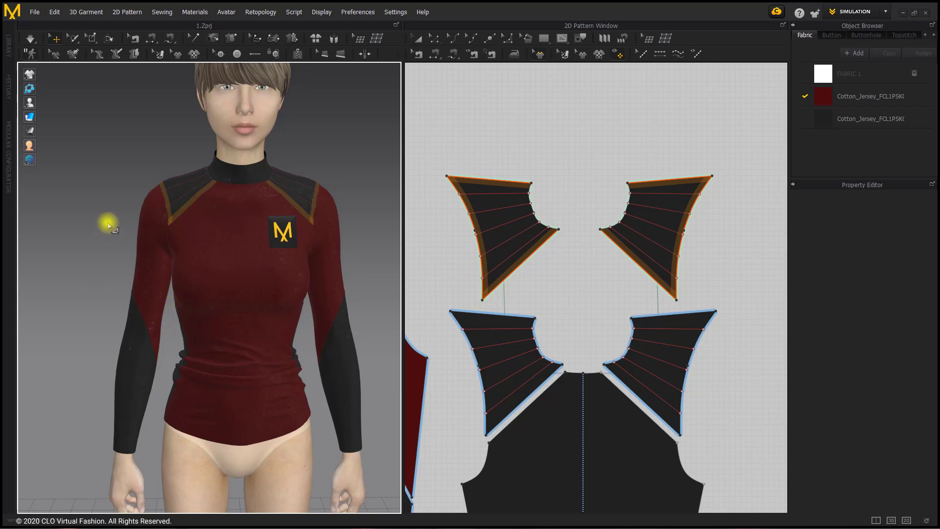
# - Save the top as a garment file named "Logo knit shirt" in the Finished Garments folder of Basic Garment
pyautogui.click(33, 12)
pyautogui.moveTo(49, 80)
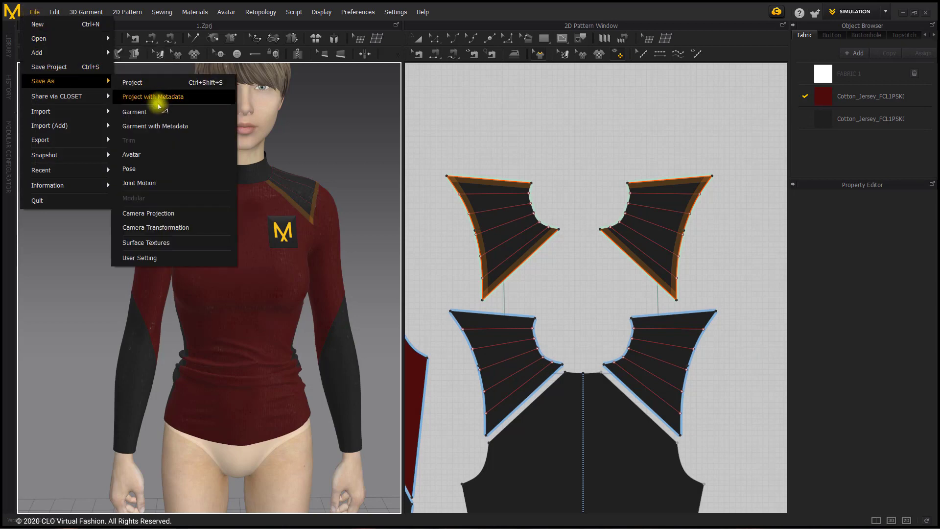
pyautogui.click(162, 112)
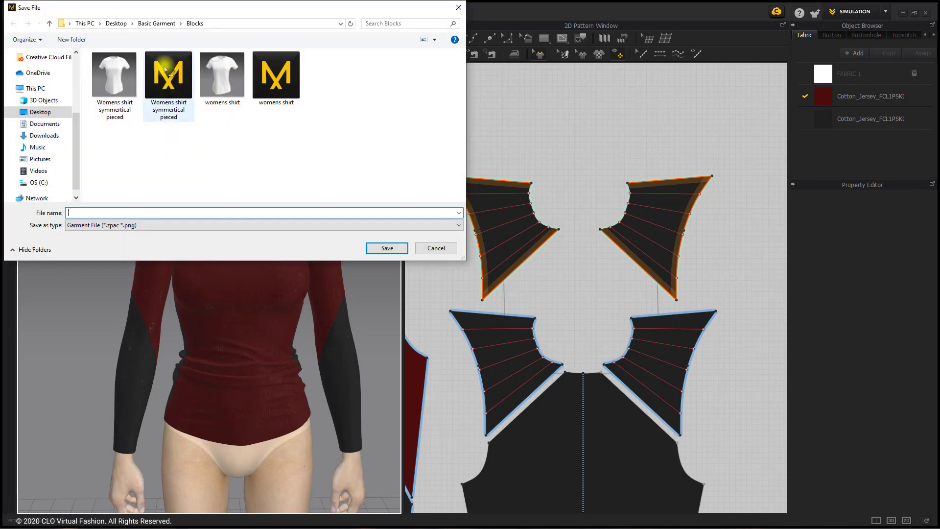
pyautogui.click(142, 23)
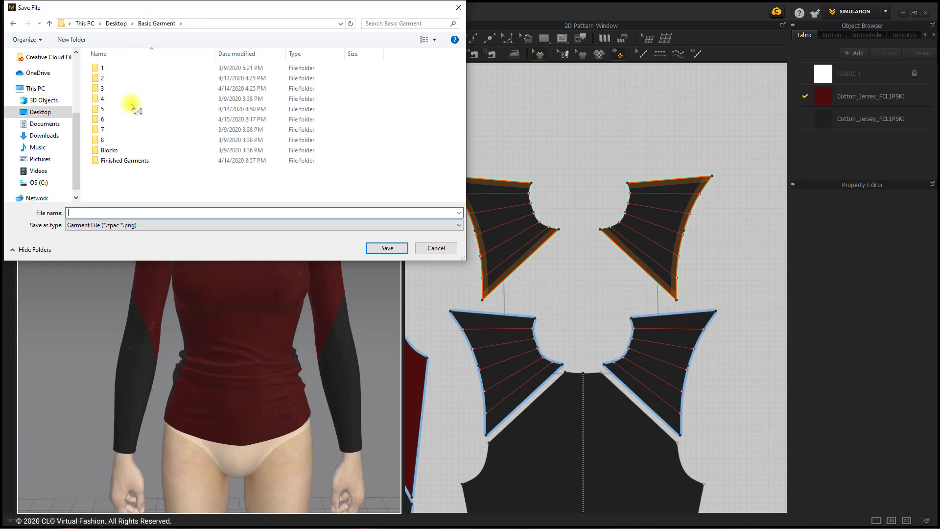
pyautogui.click(142, 165)
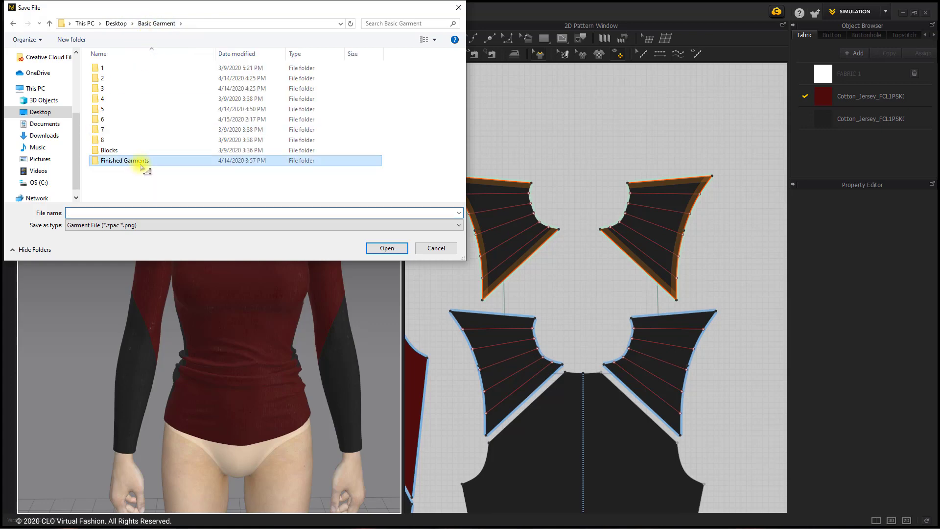
pyautogui.doubleClick(142, 165)
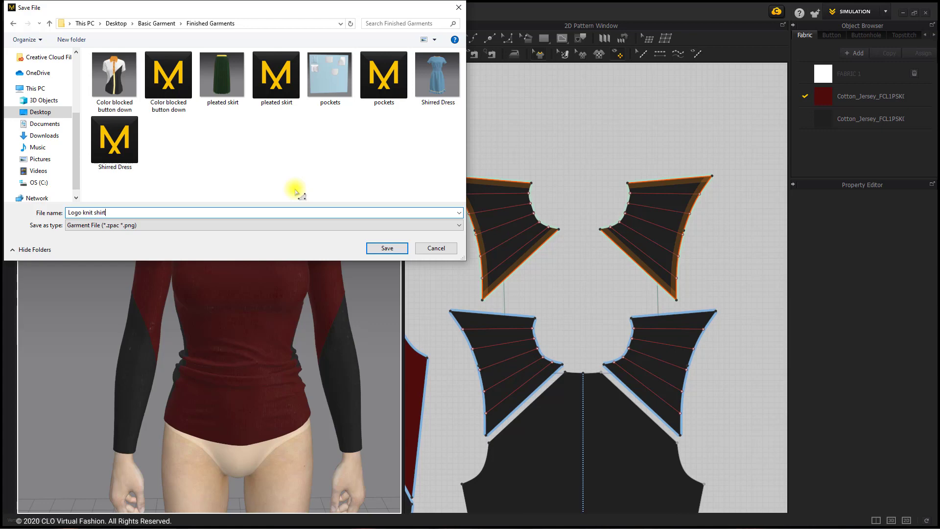
pyautogui.click(382, 249)
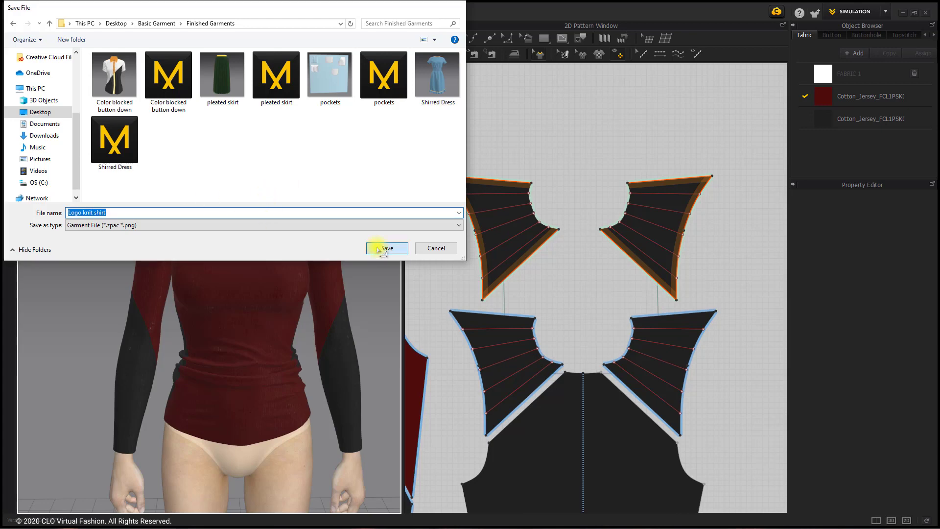